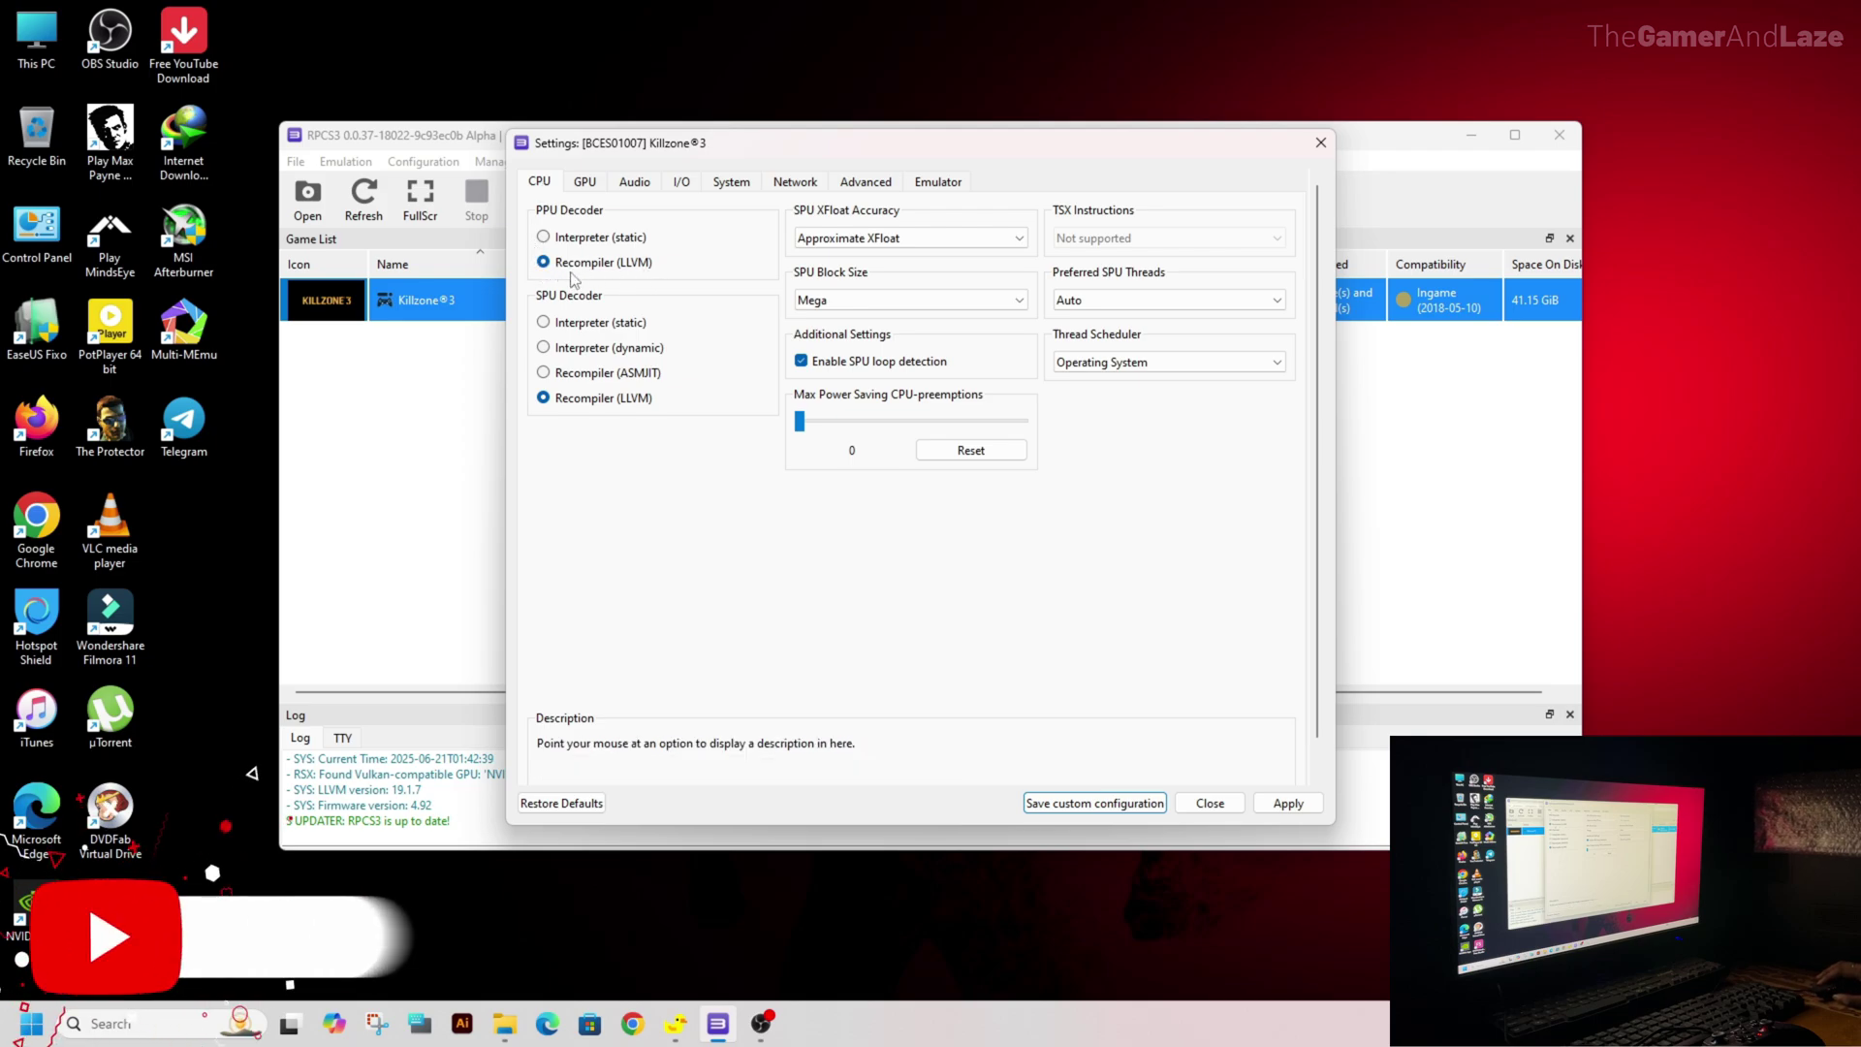
# - Set SPU XFloat accuracy to Approximate XFloat and SPU block size to Mega, with SPU loop detection enabled
pyautogui.moveTo(545, 403)
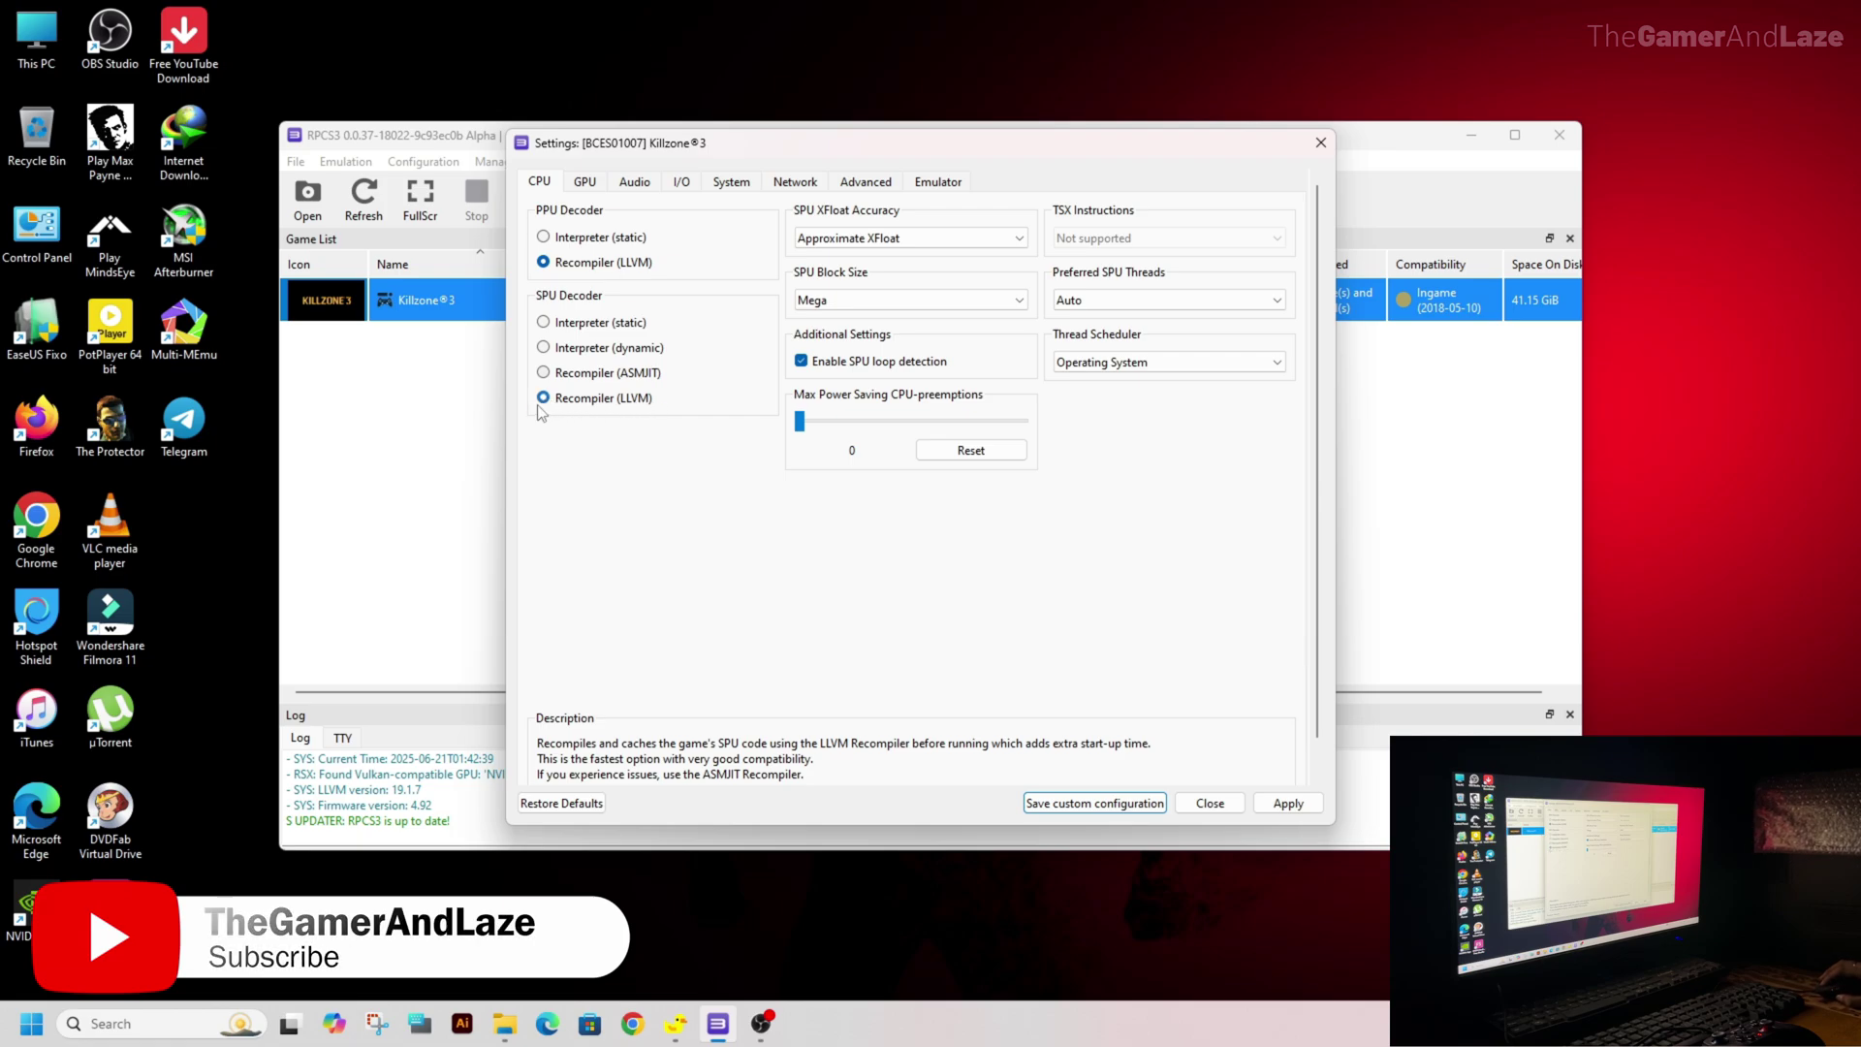
pyautogui.click(856, 242)
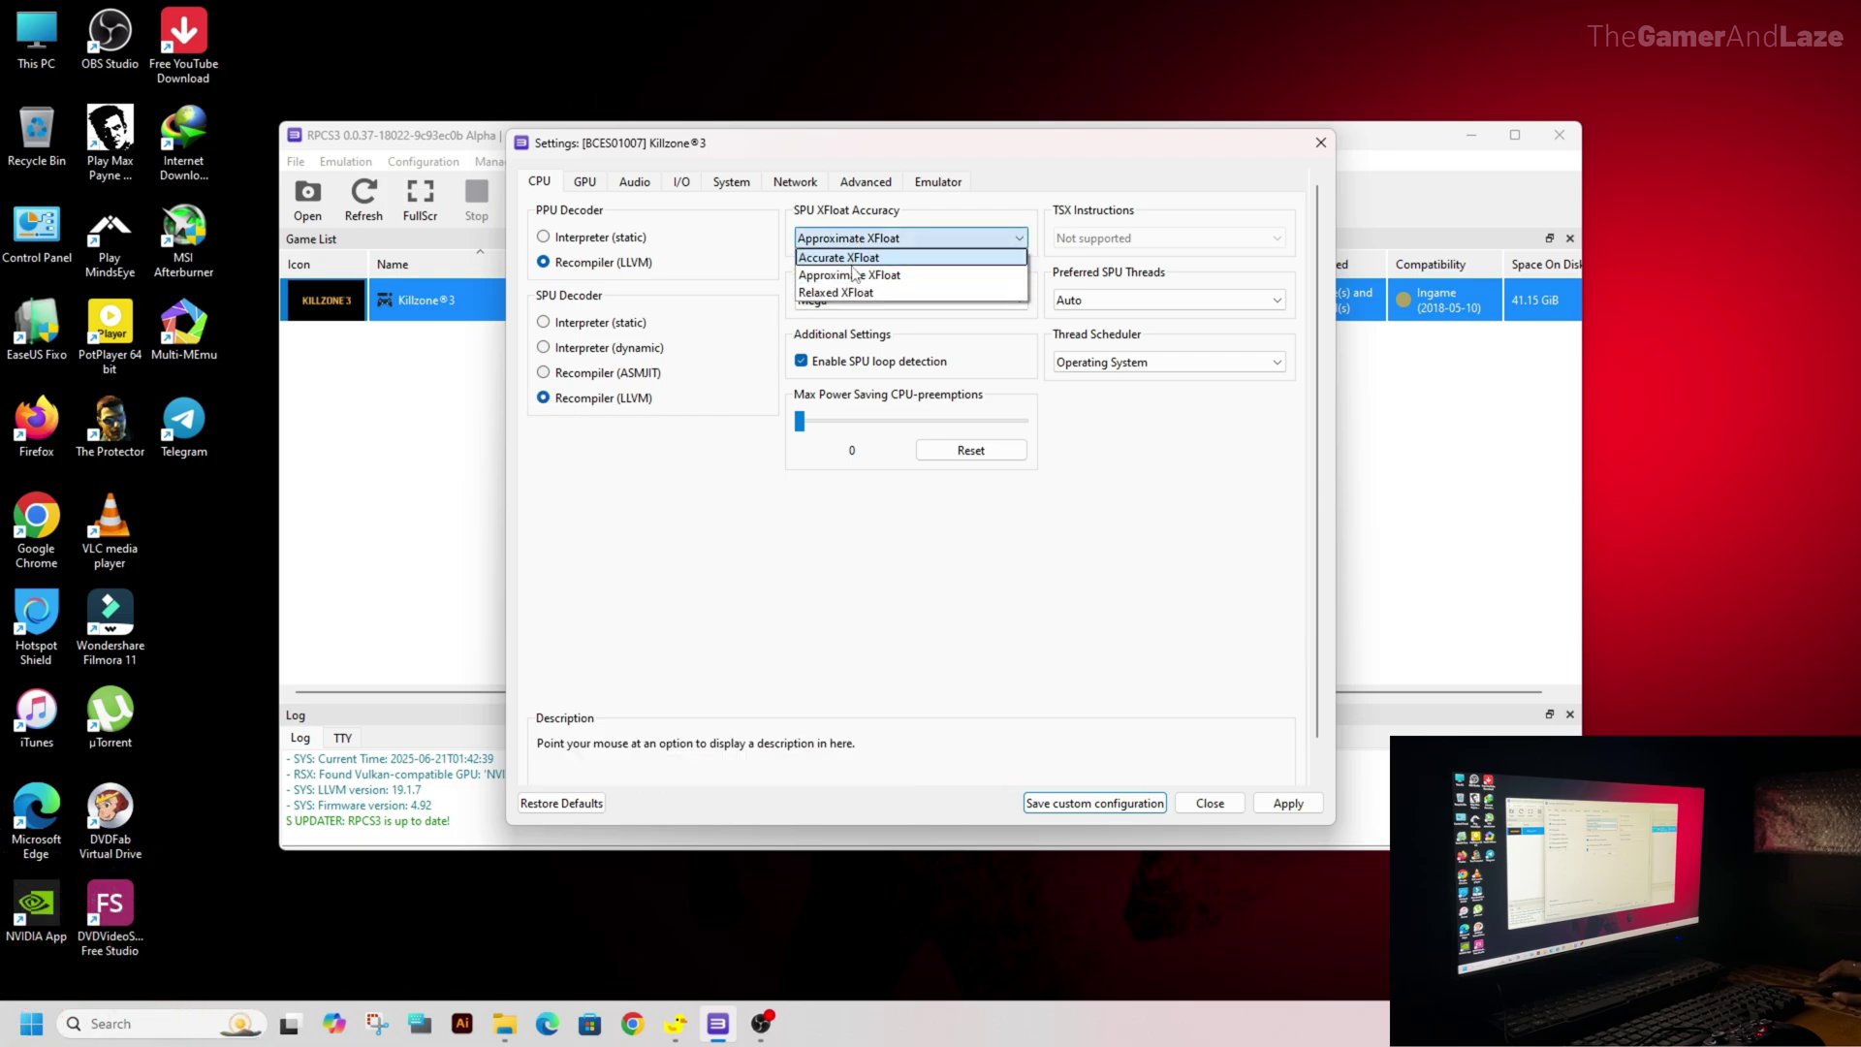
pyautogui.click(840, 248)
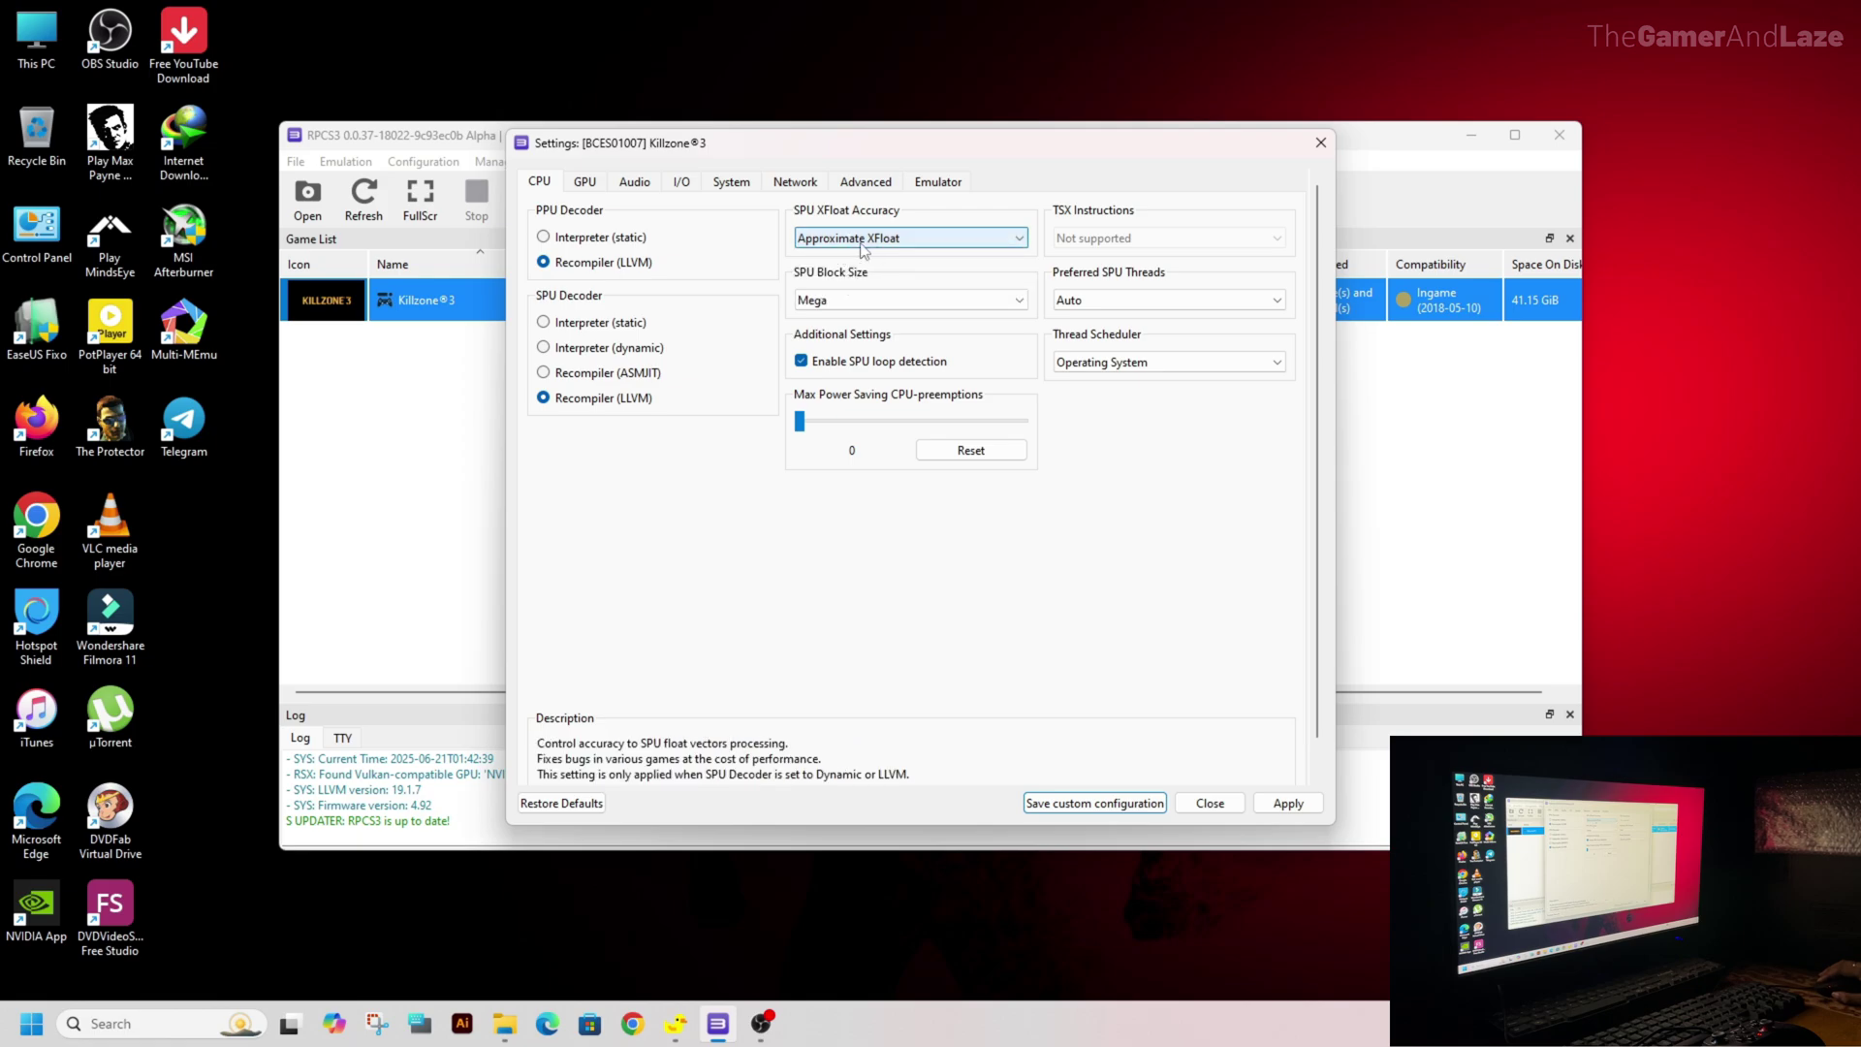
pyautogui.click(828, 301)
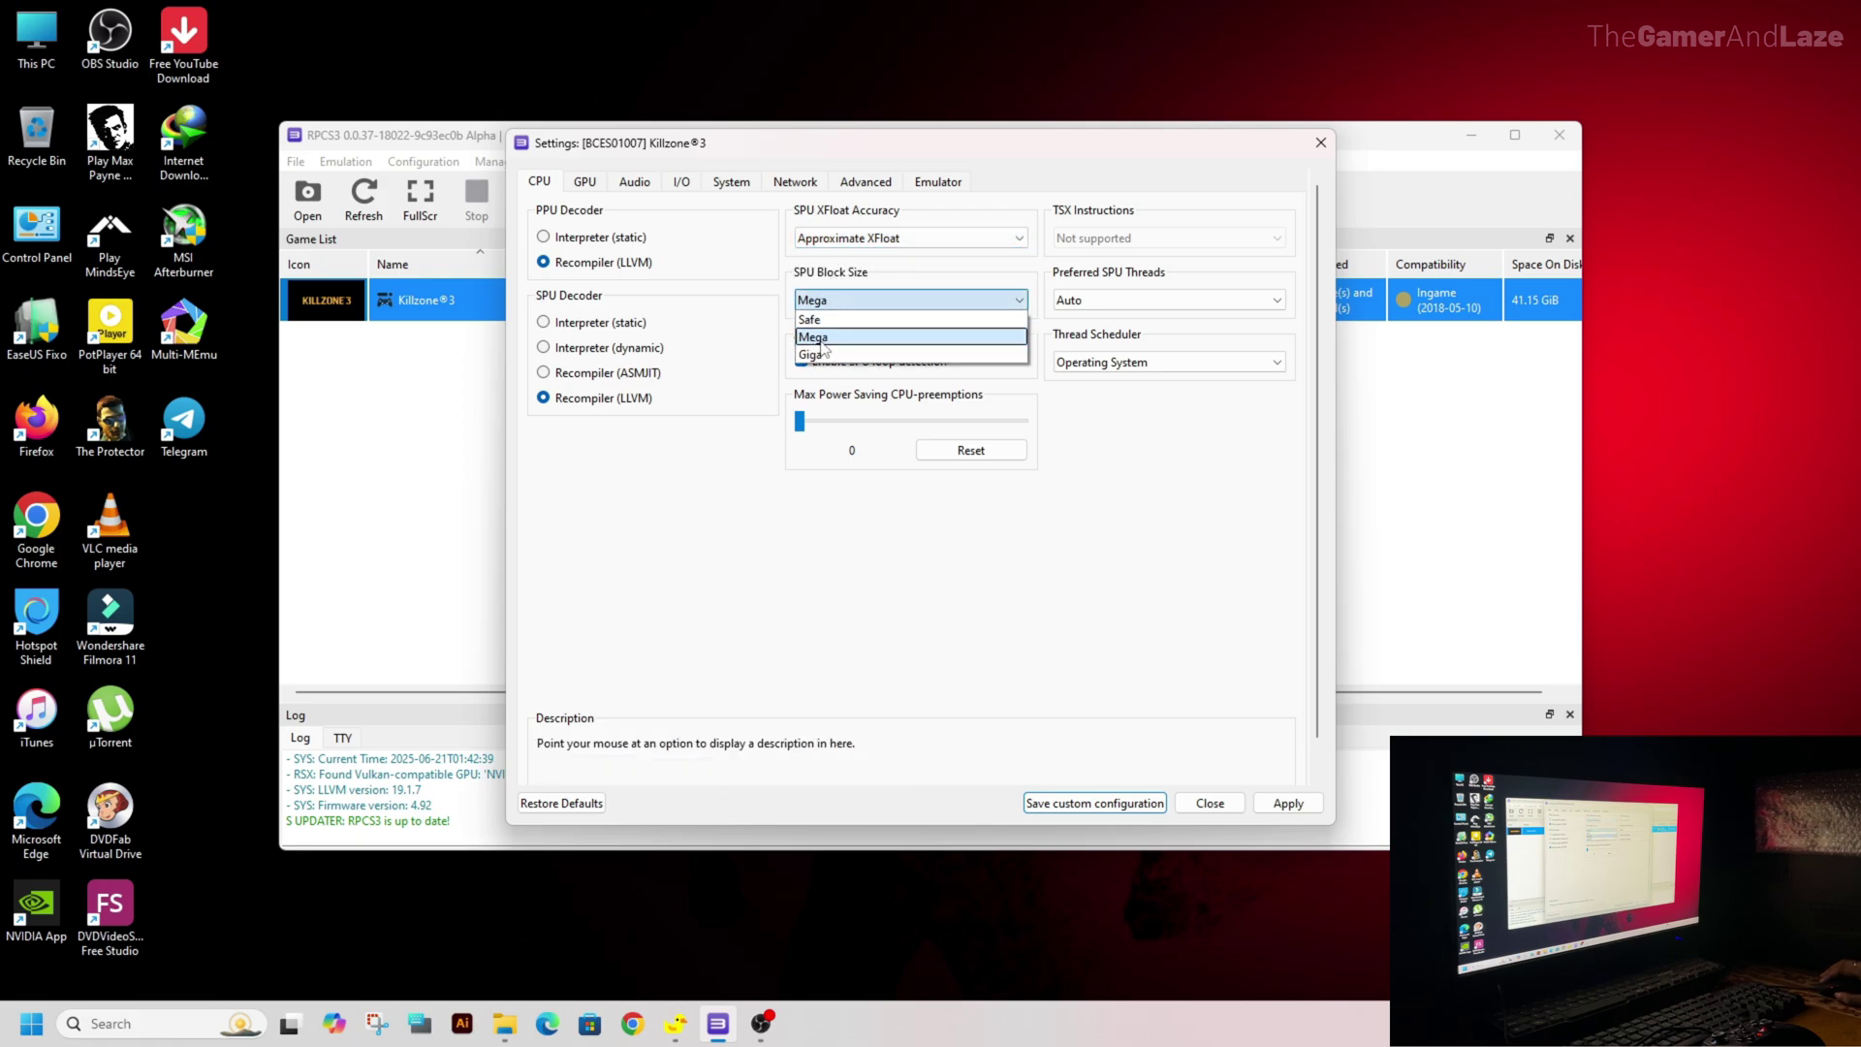
pyautogui.click(815, 338)
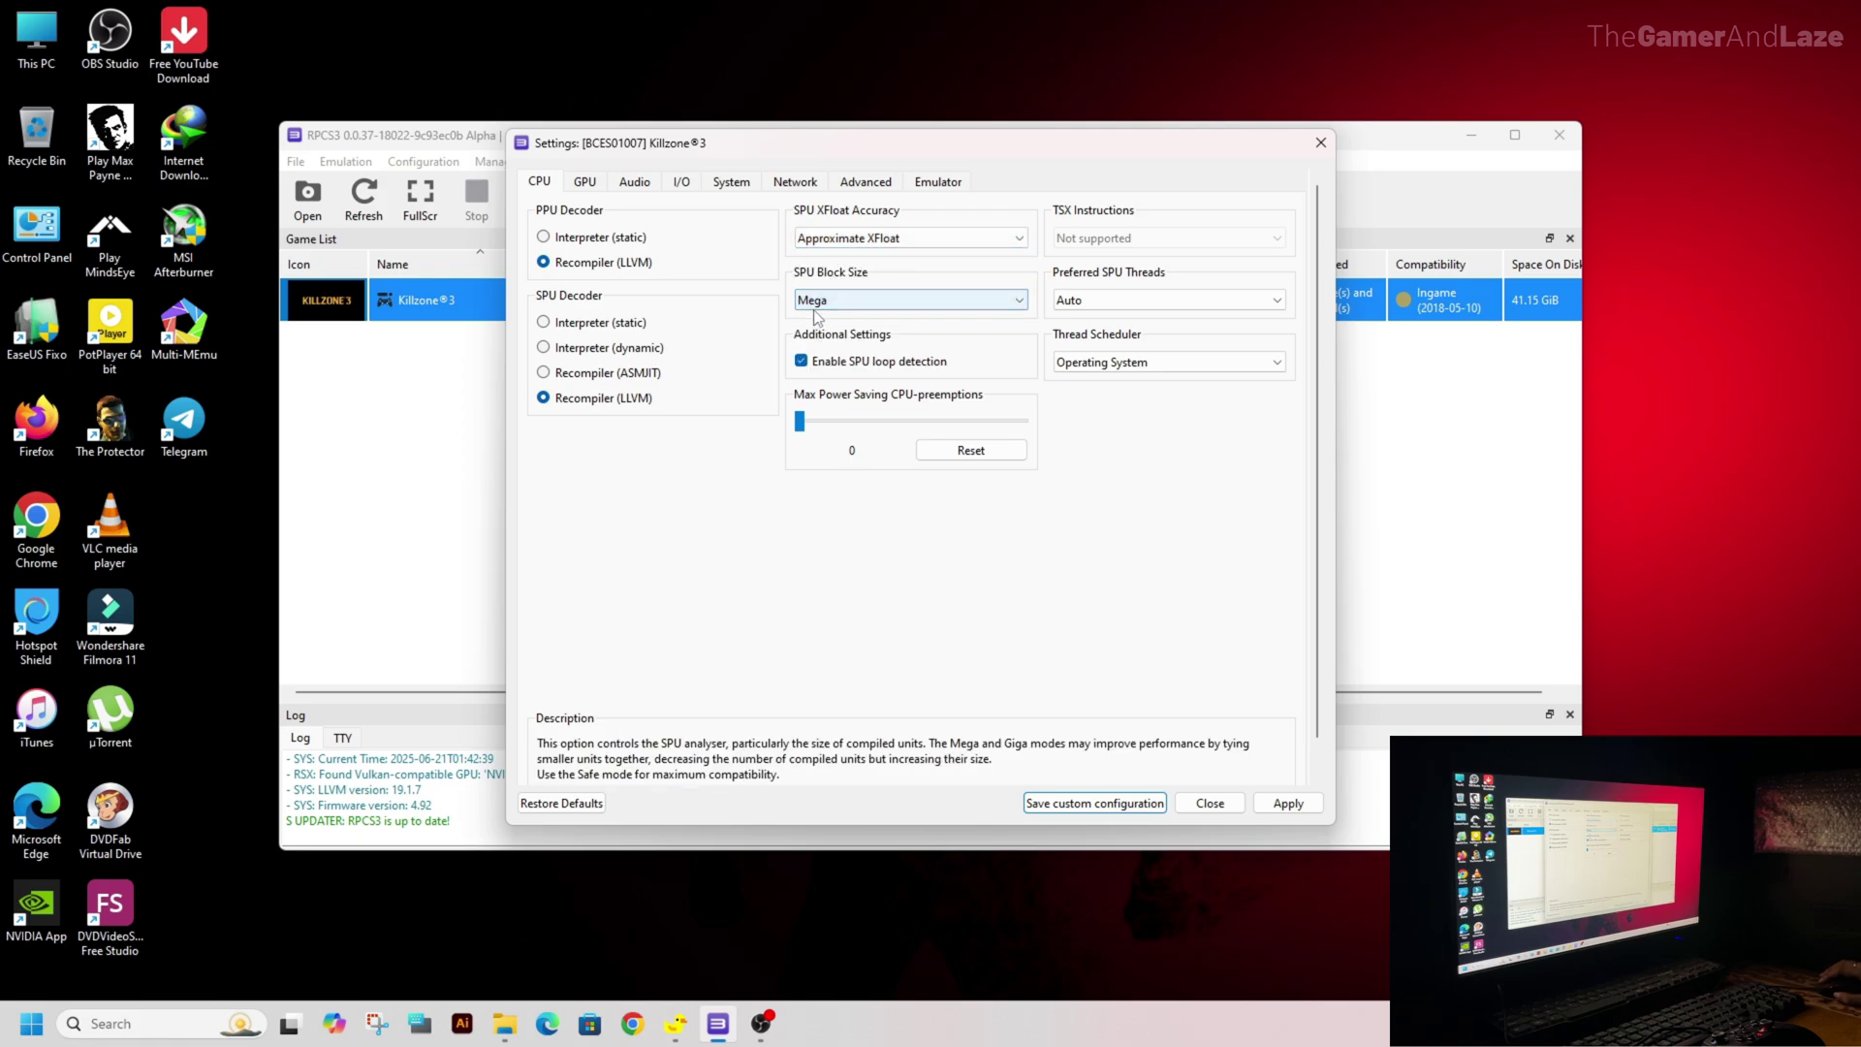
pyautogui.click(801, 361)
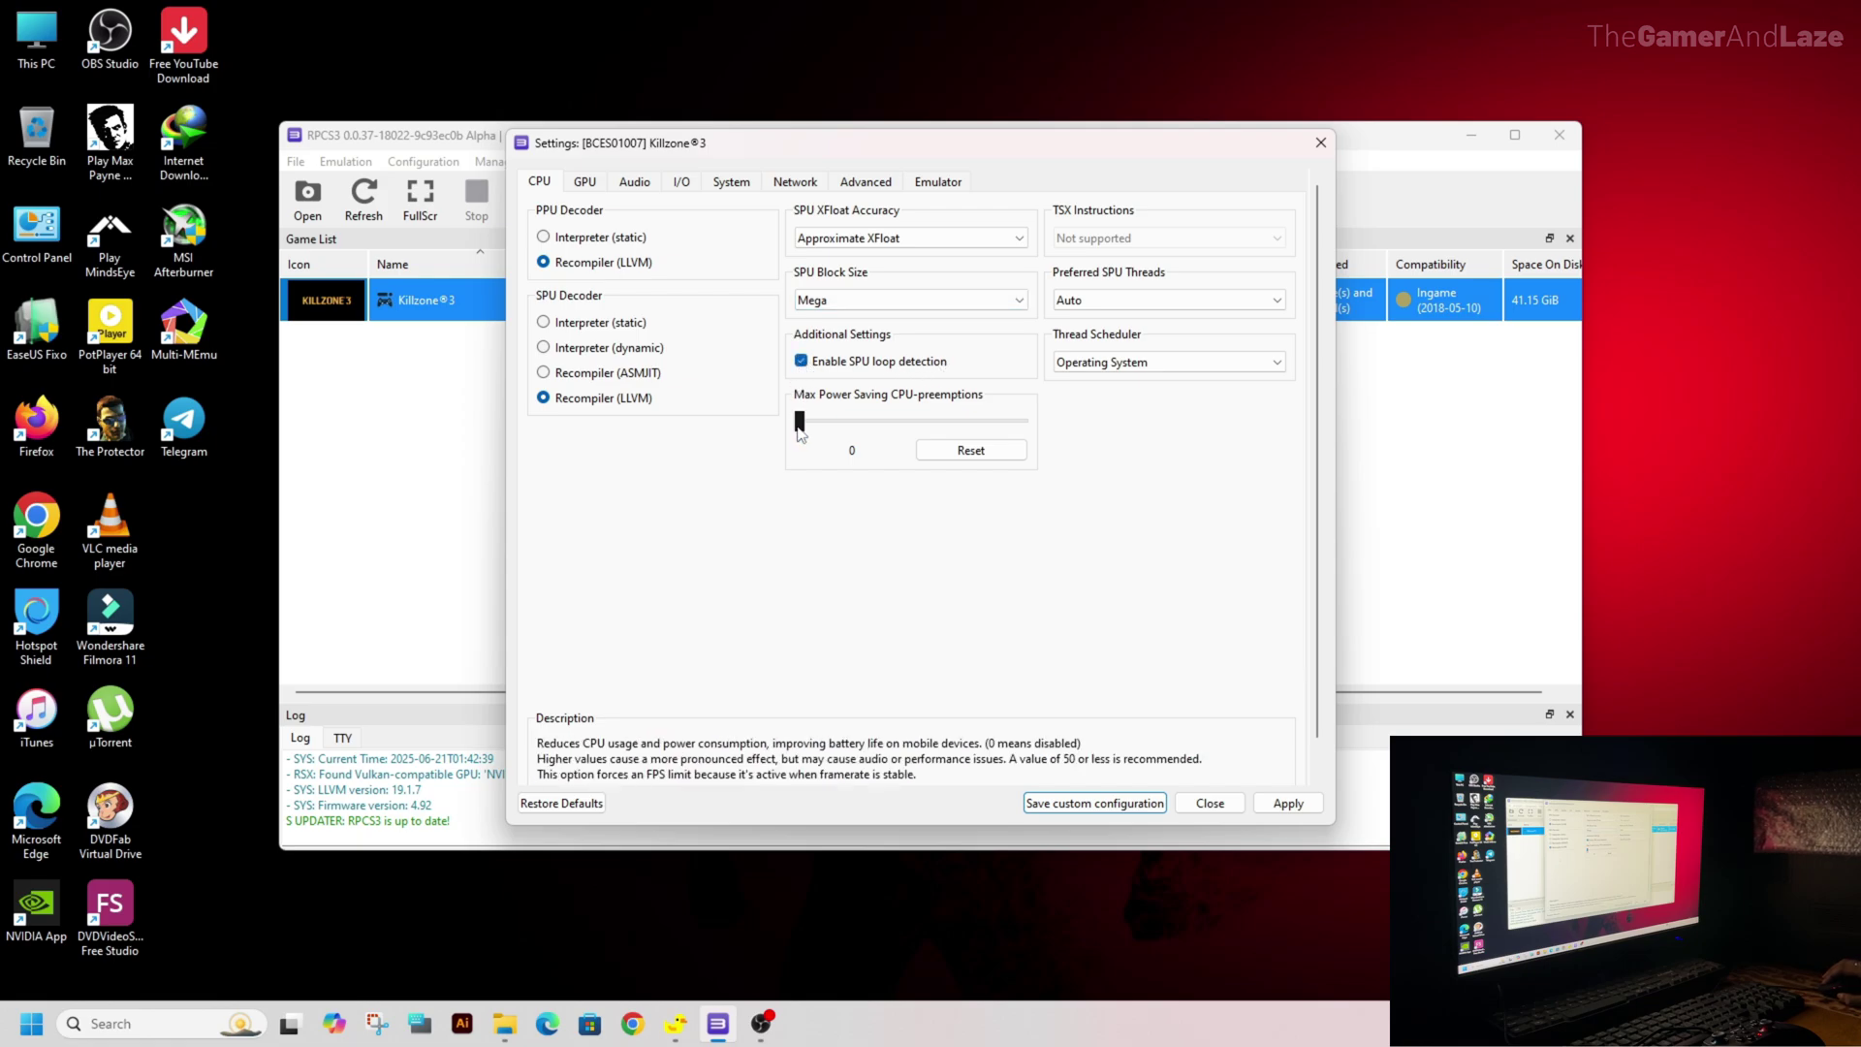
# - Set the preferred SPU threads to Auto and the thread scheduler to Operating System
pyautogui.click(1163, 299)
pyautogui.click(1115, 320)
pyautogui.click(1122, 363)
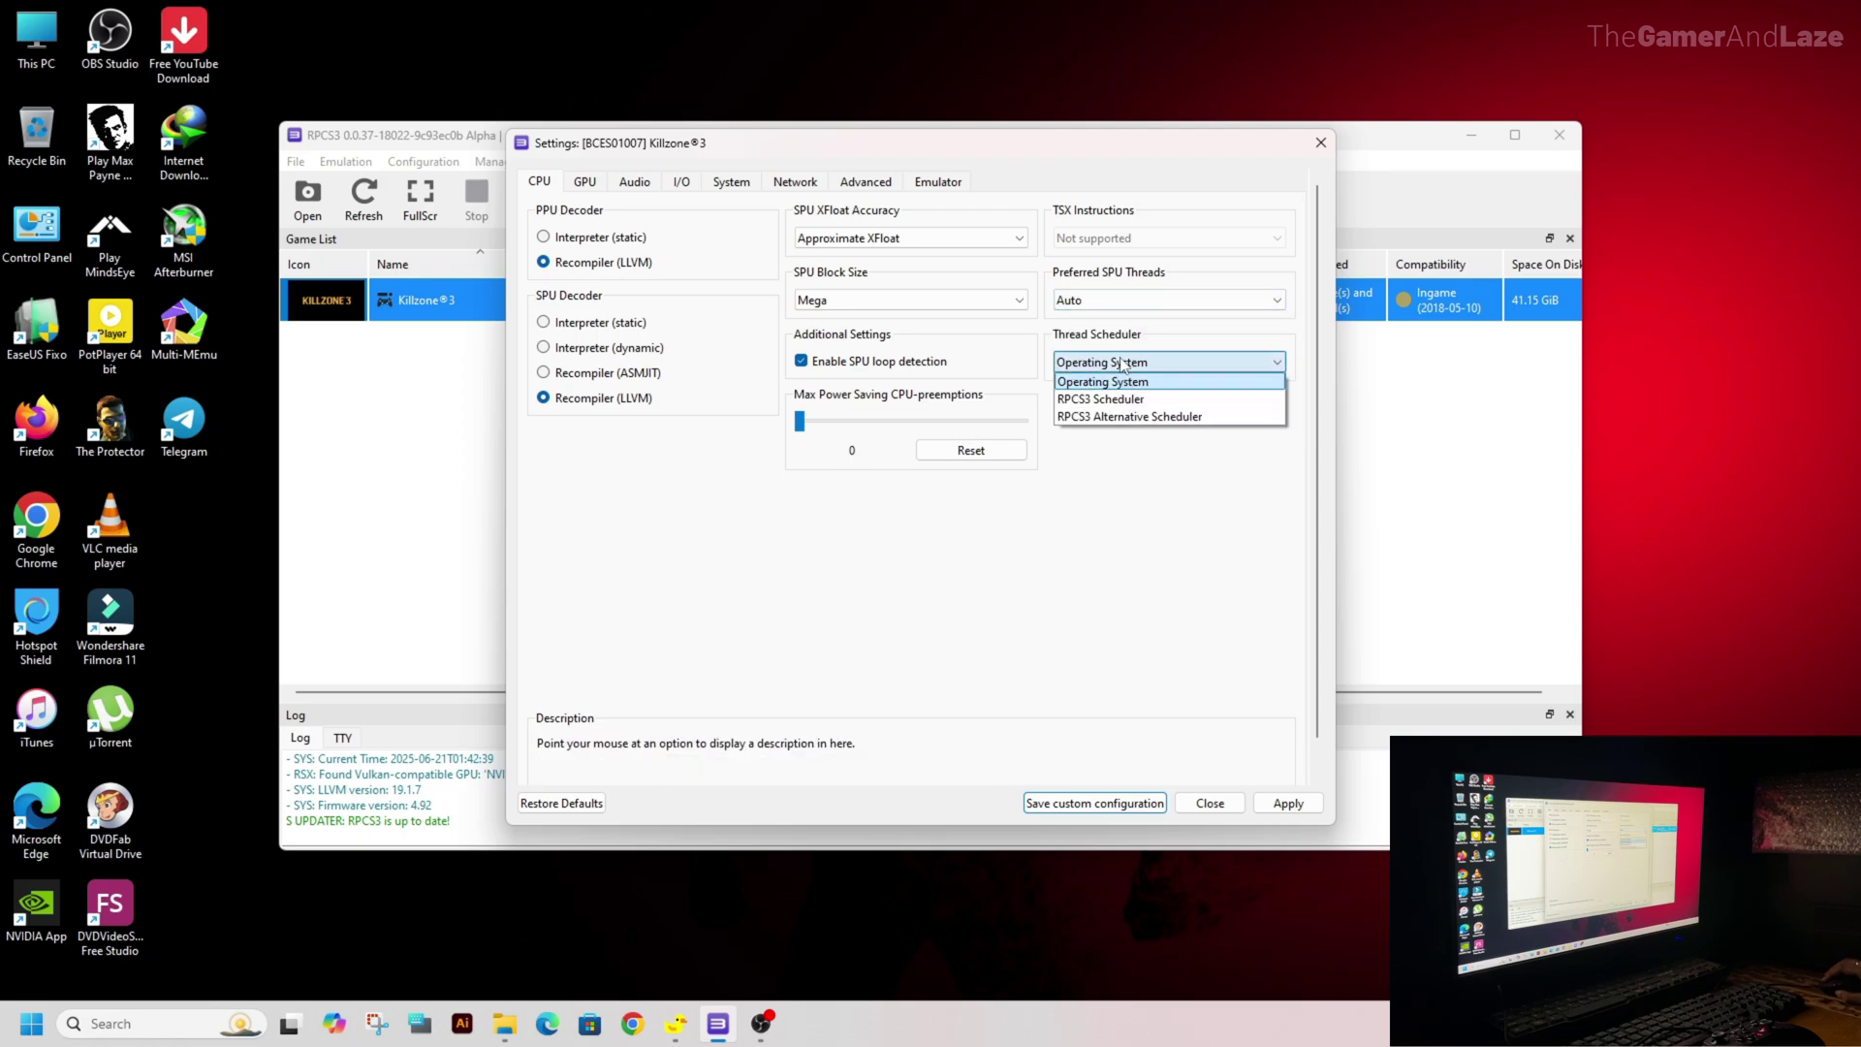
pyautogui.click(1114, 376)
# - In the GPU settings, choose the Vulkan renderer and NVIDIA GeForce RTX 2060 as the graphics device
pyautogui.click(586, 182)
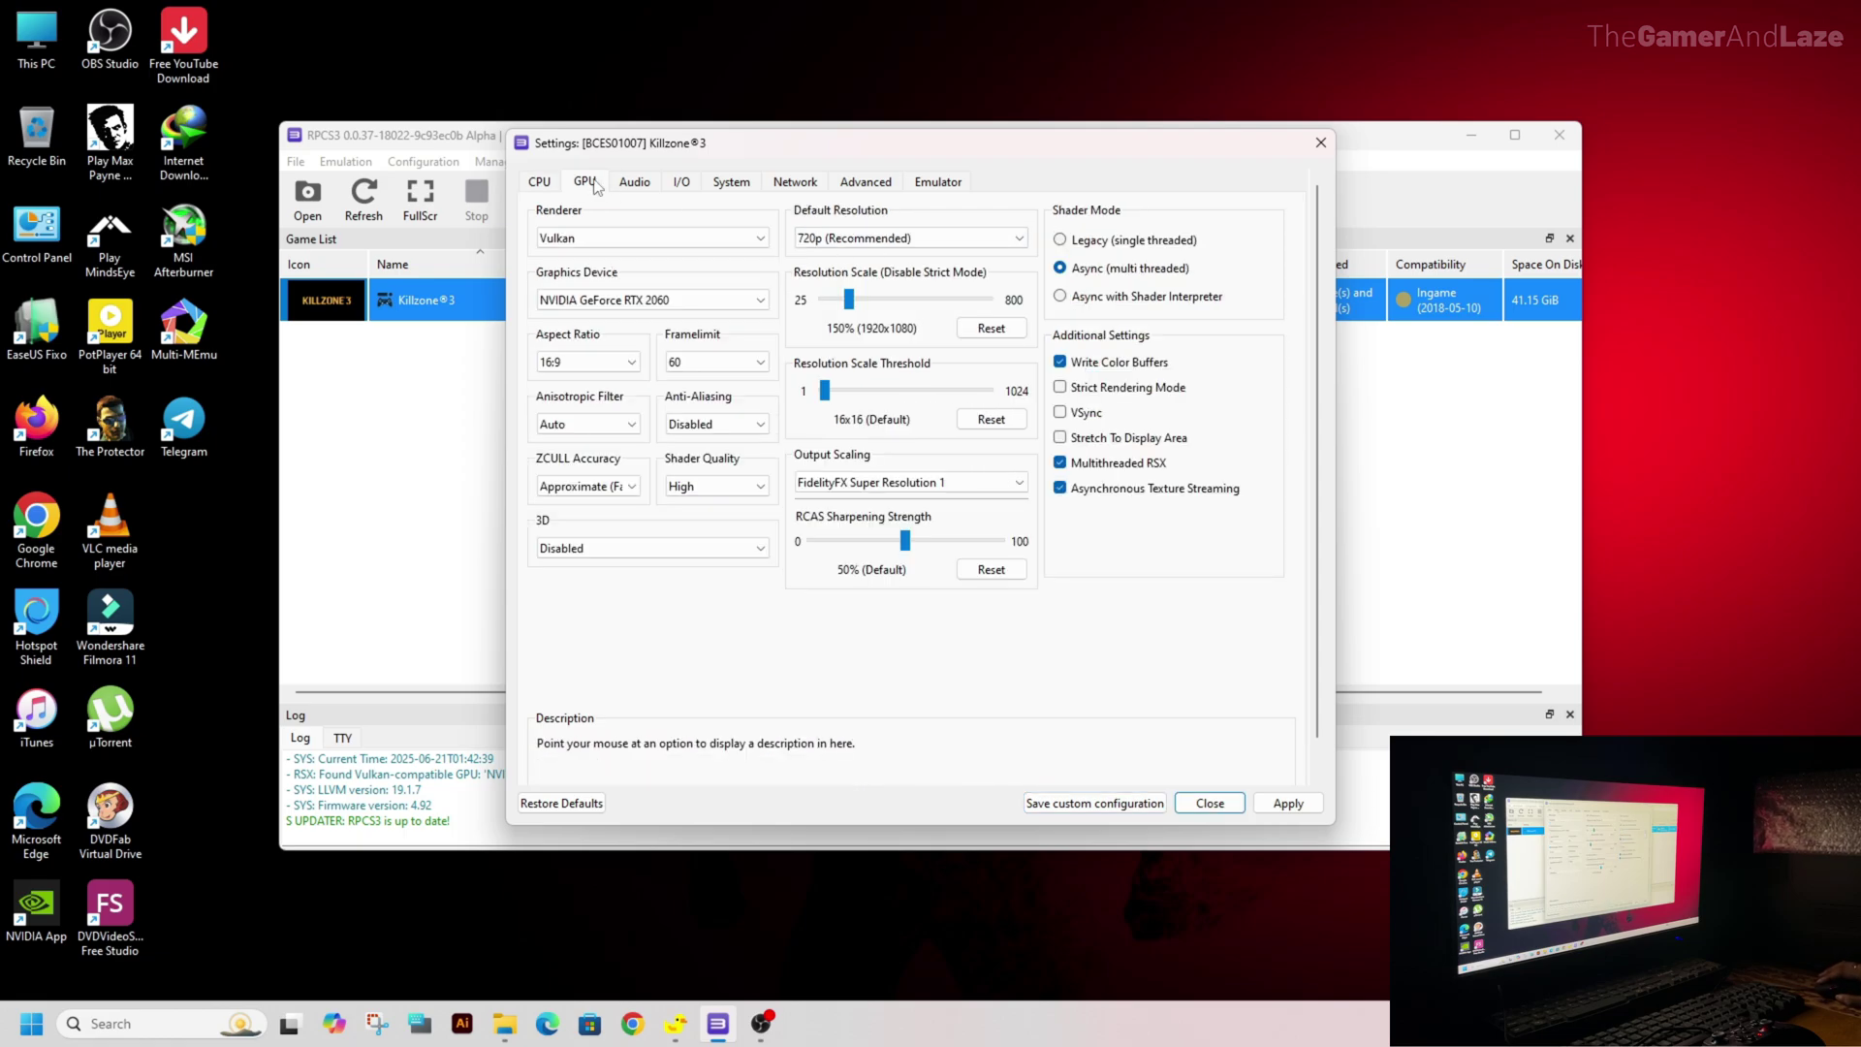
pyautogui.click(606, 238)
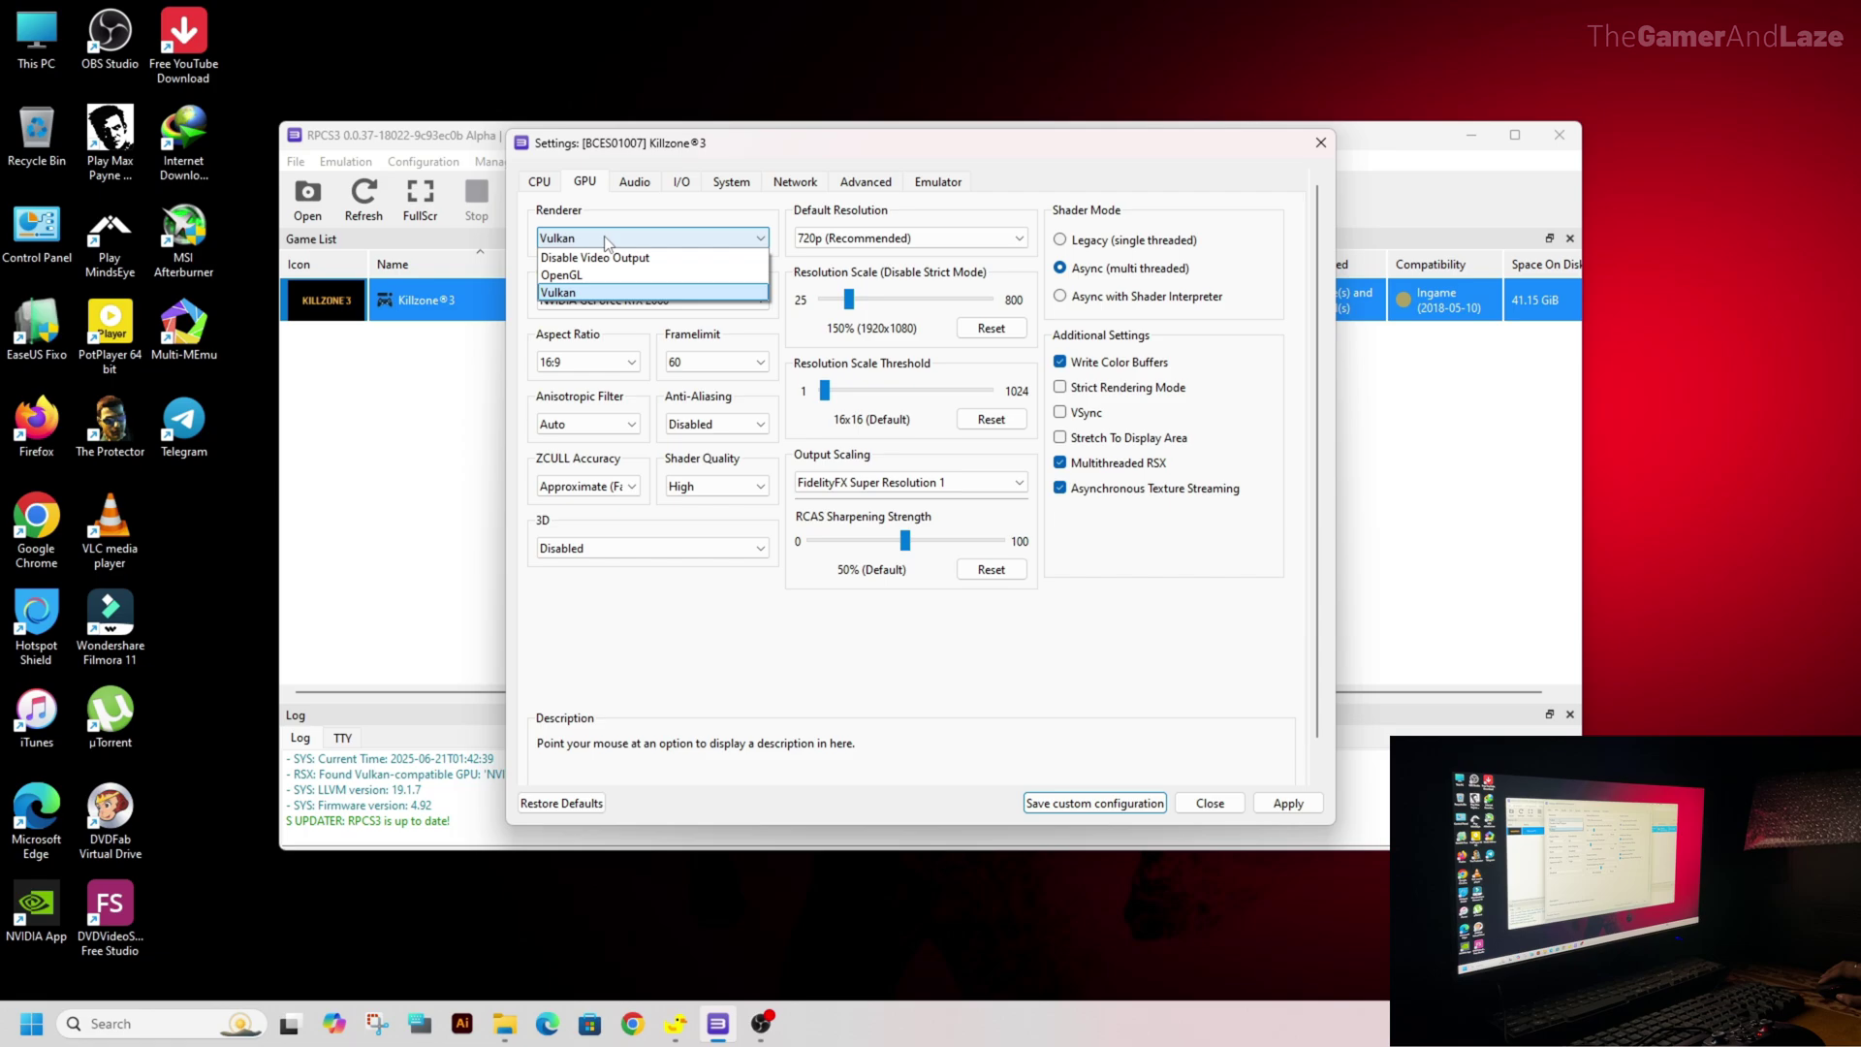
pyautogui.click(584, 293)
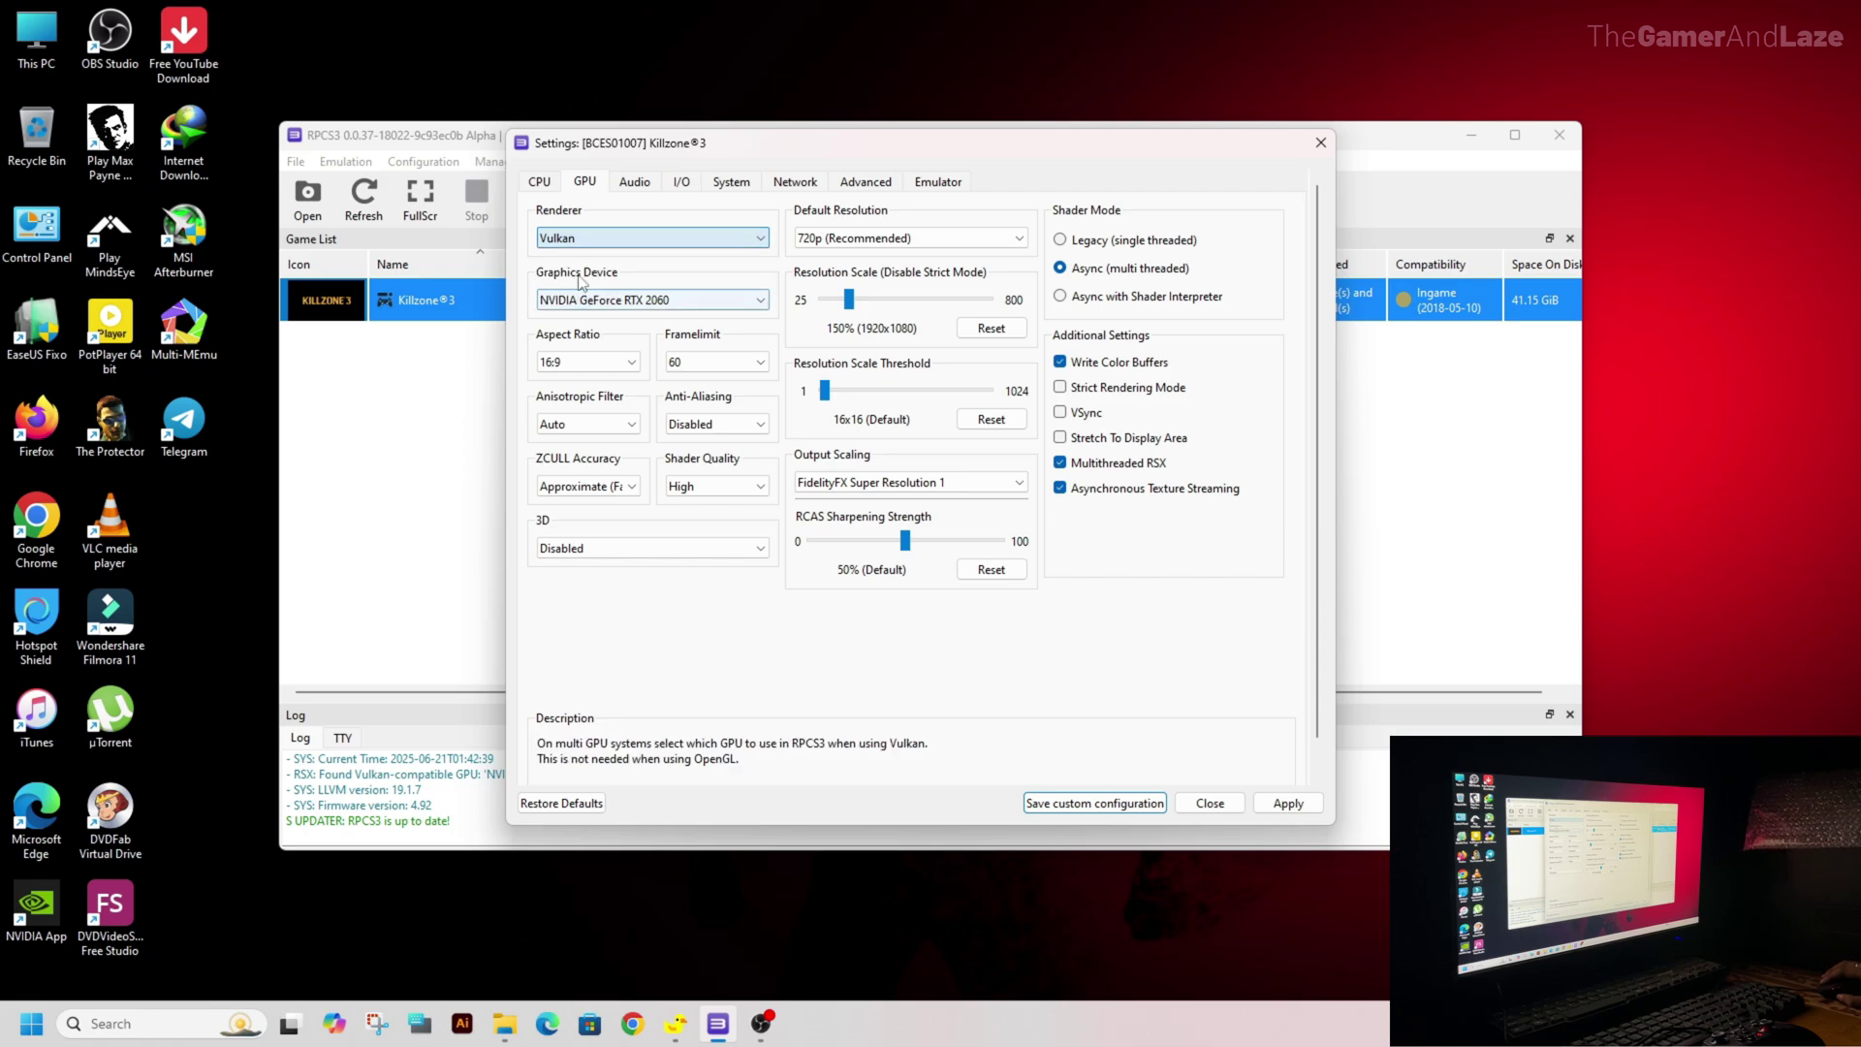
pyautogui.click(634, 308)
pyautogui.click(634, 303)
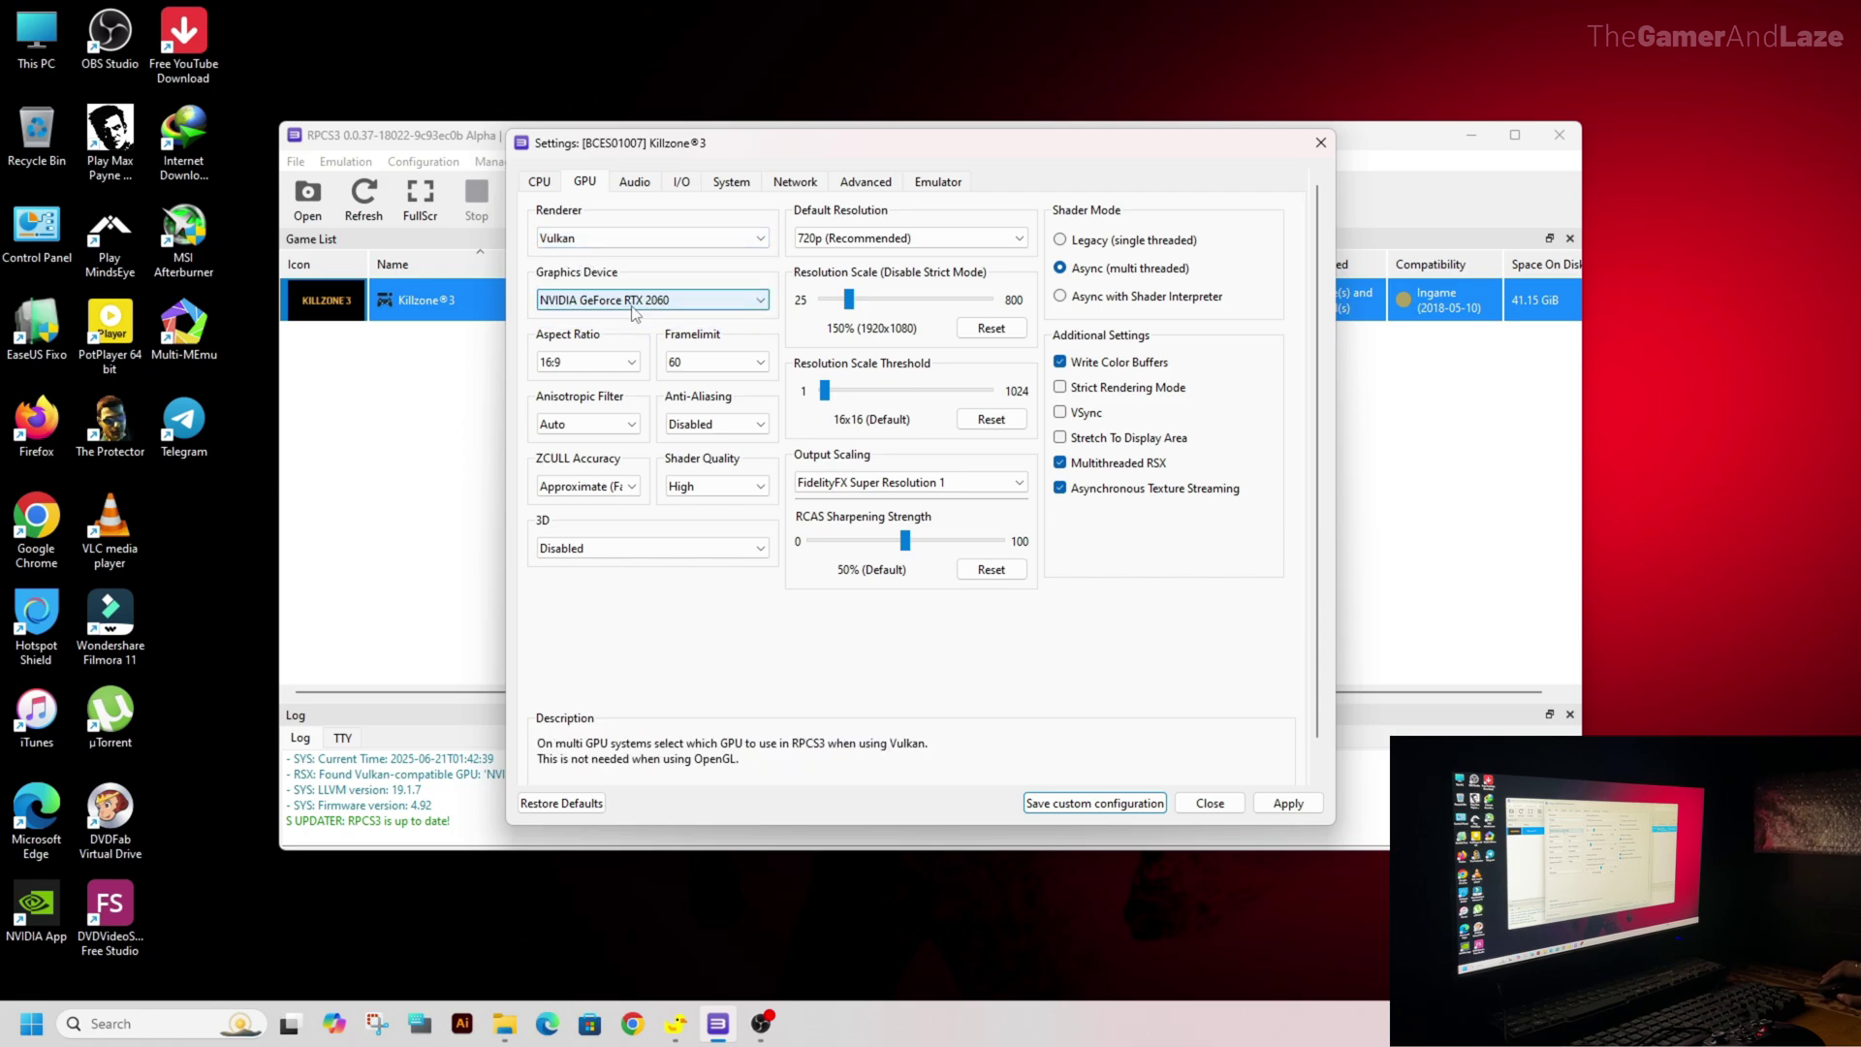
# - Set the aspect ratio to 16:9 and the frame limit to 60
pyautogui.click(611, 365)
pyautogui.click(589, 401)
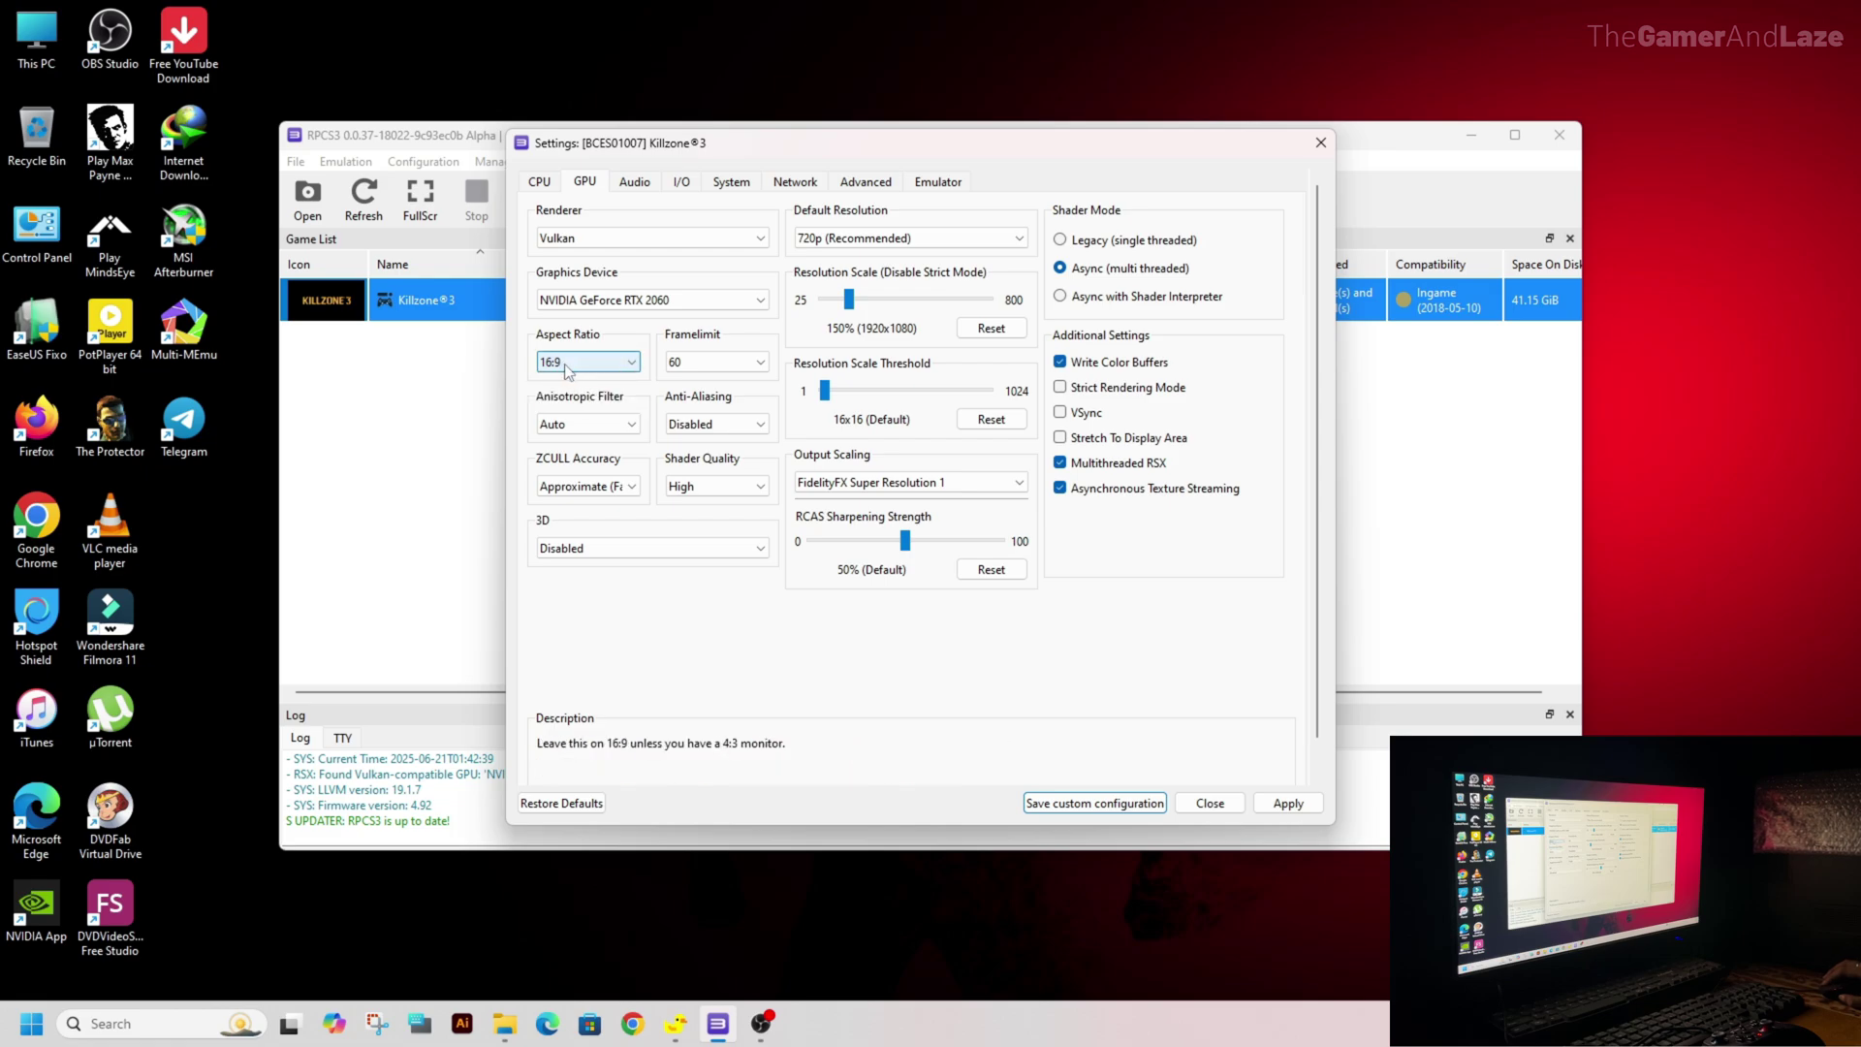
pyautogui.click(742, 365)
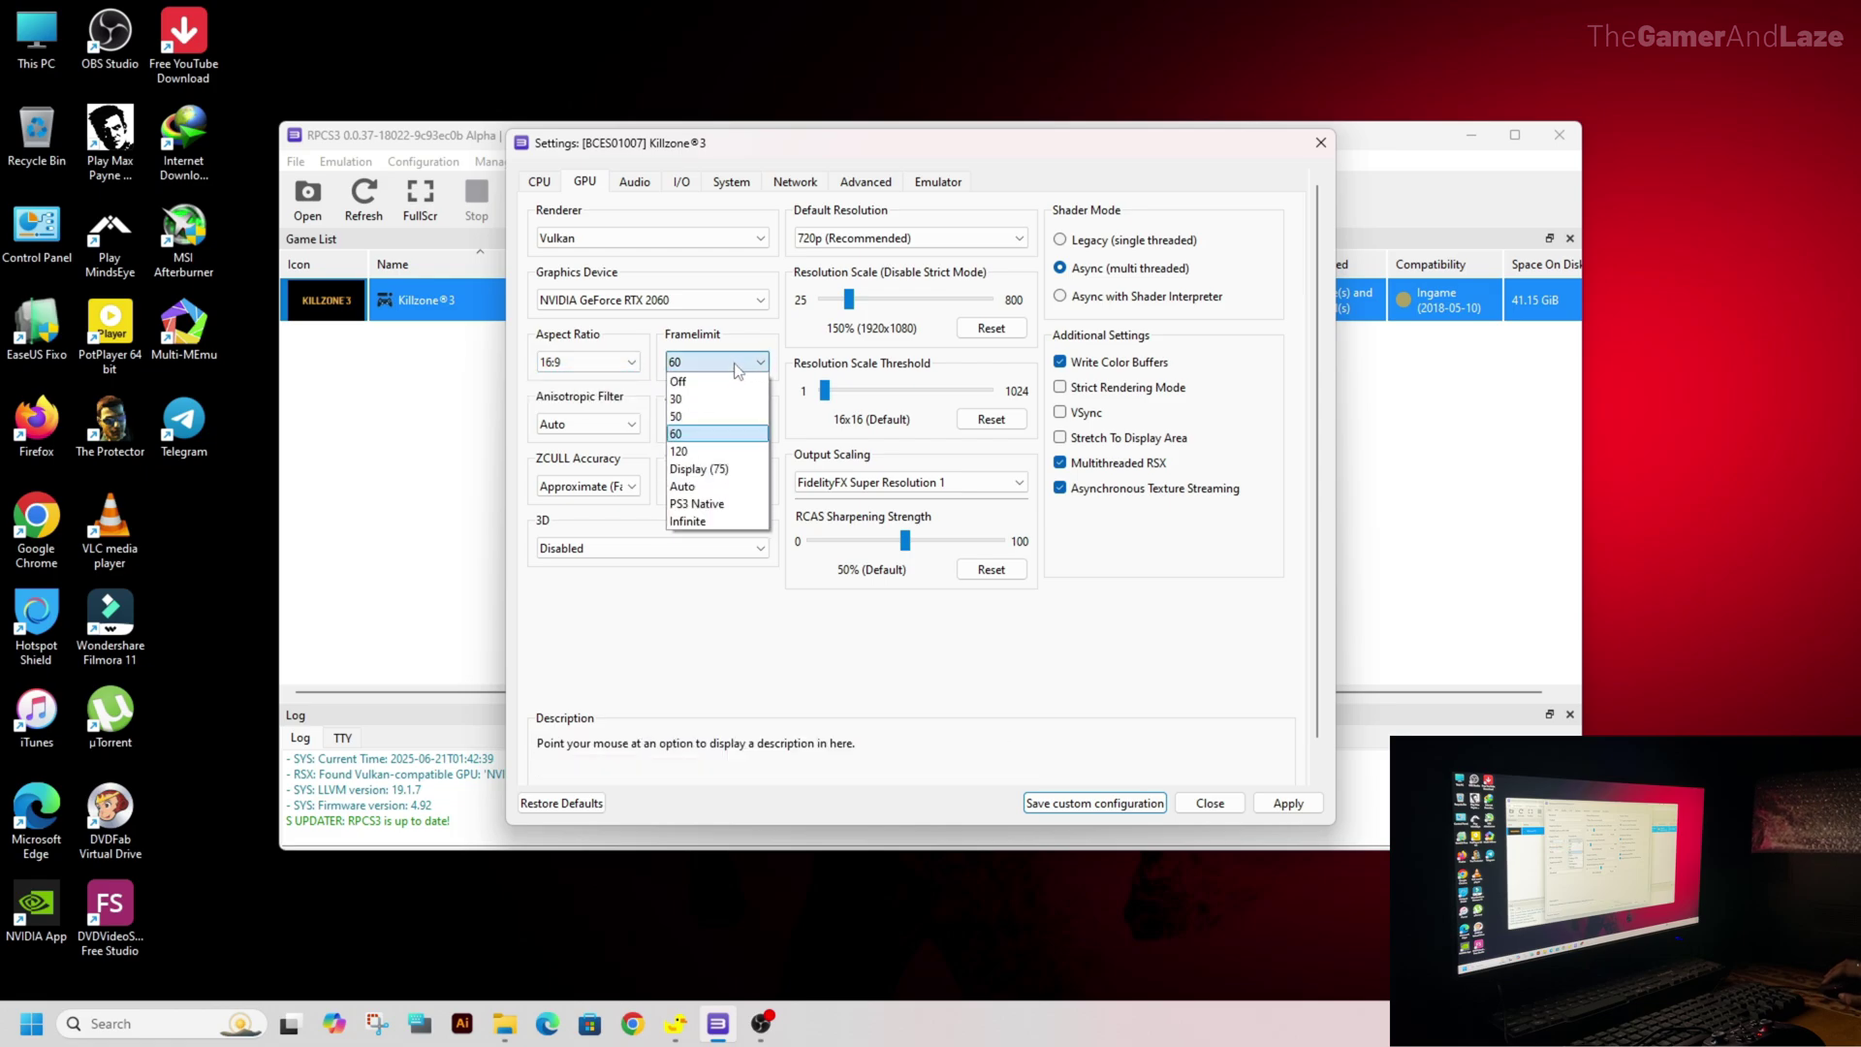
pyautogui.click(707, 434)
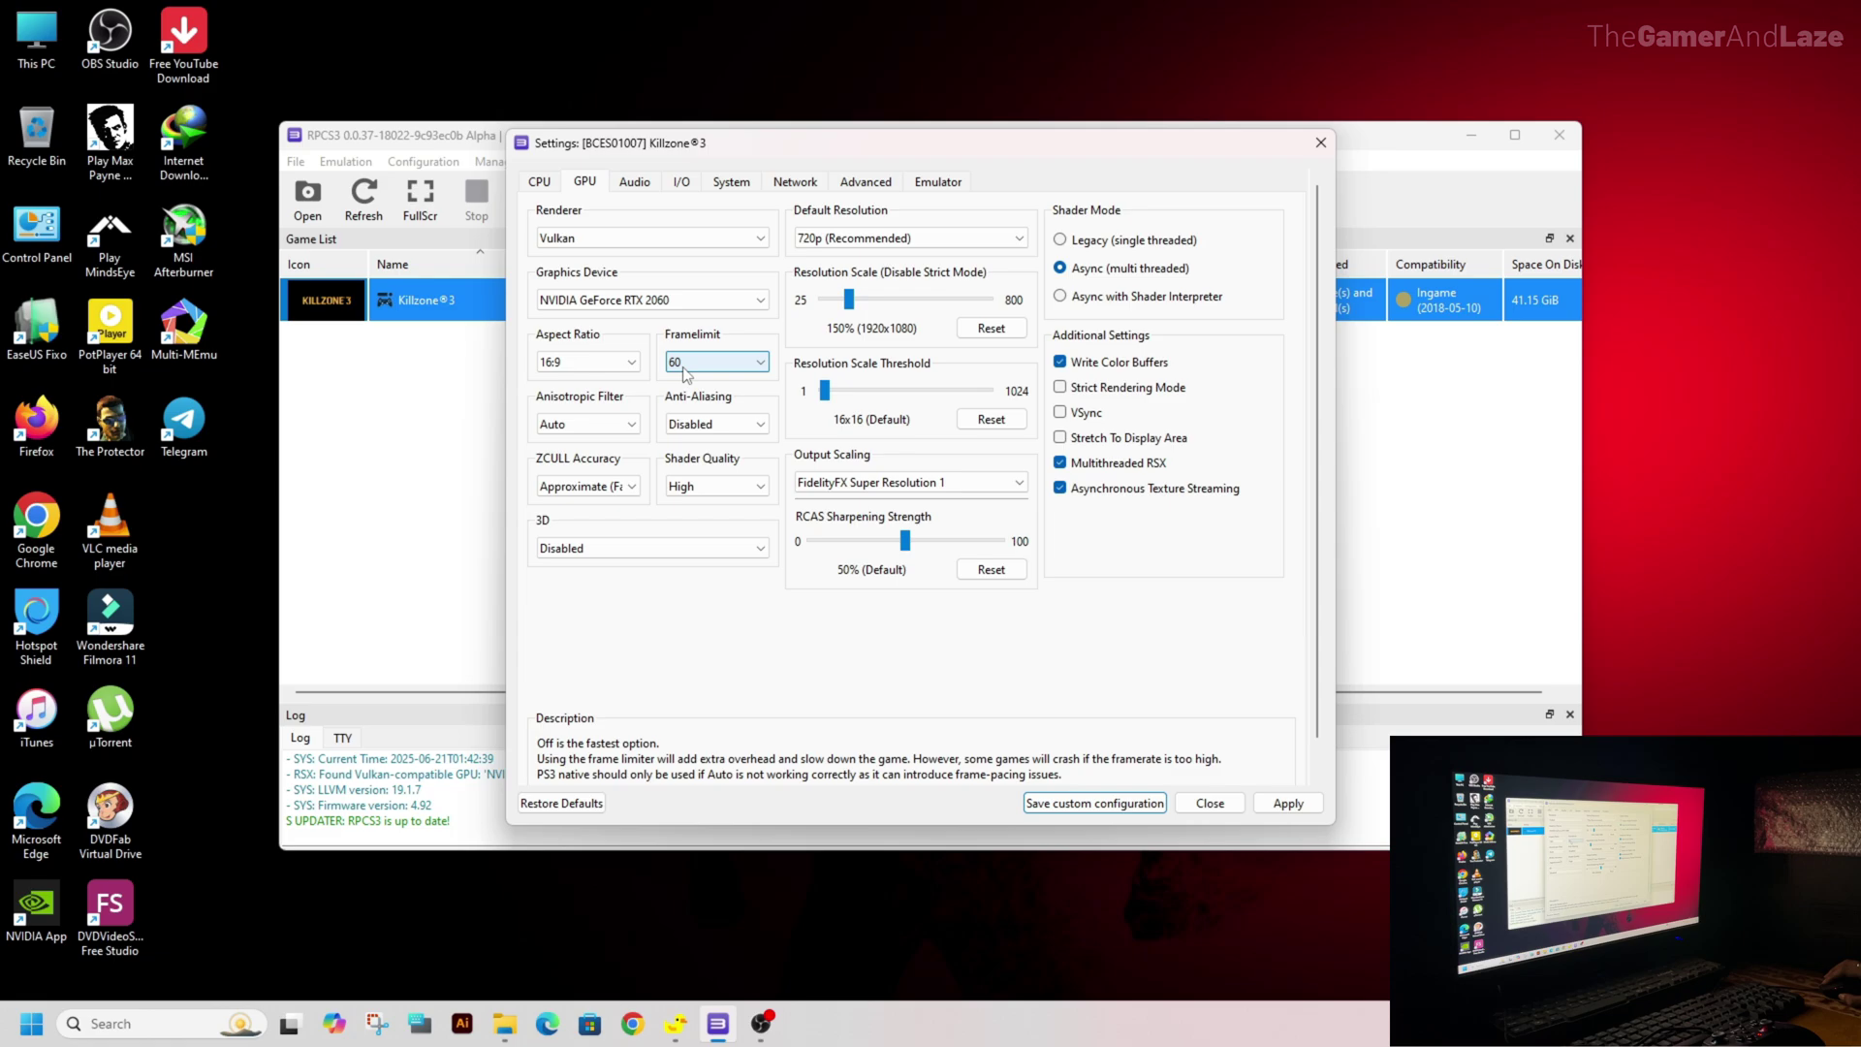
# - Set the anisotropic filter to Auto and anti-aliasing to Disabled
pyautogui.click(577, 425)
pyautogui.click(568, 449)
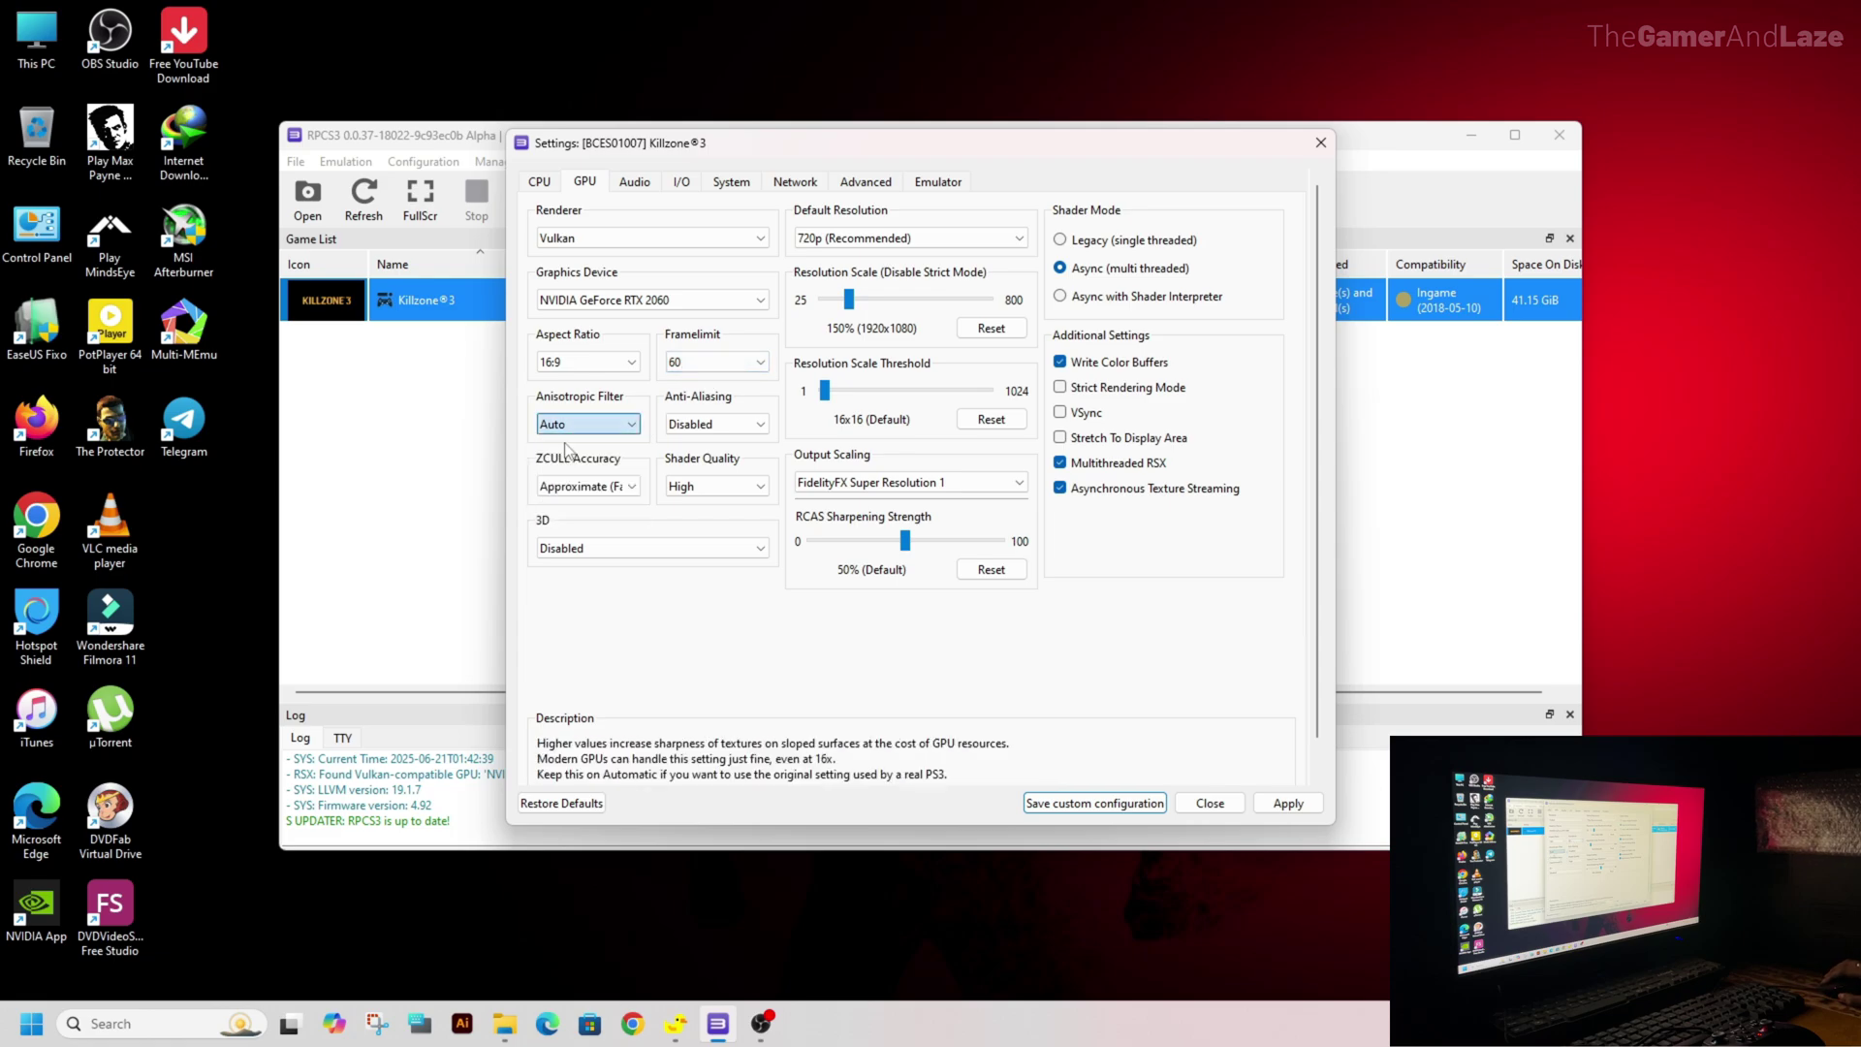
pyautogui.click(702, 424)
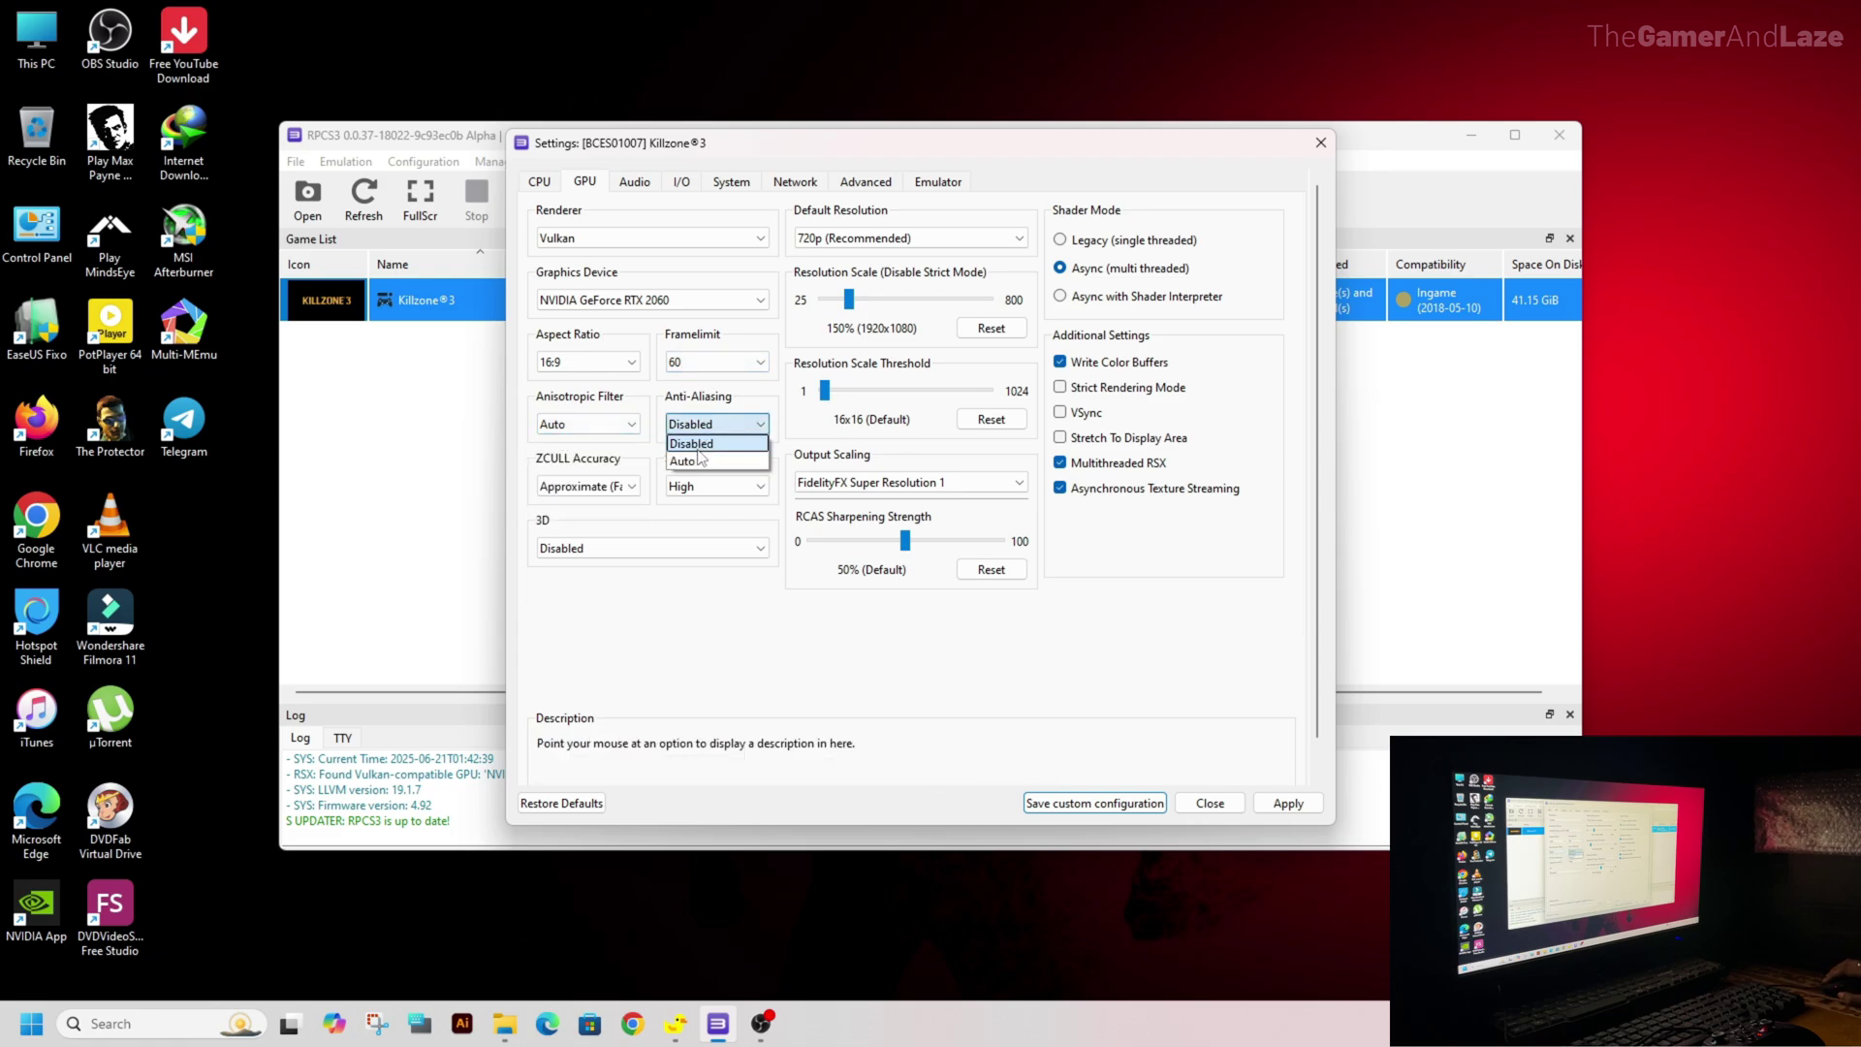
pyautogui.click(707, 445)
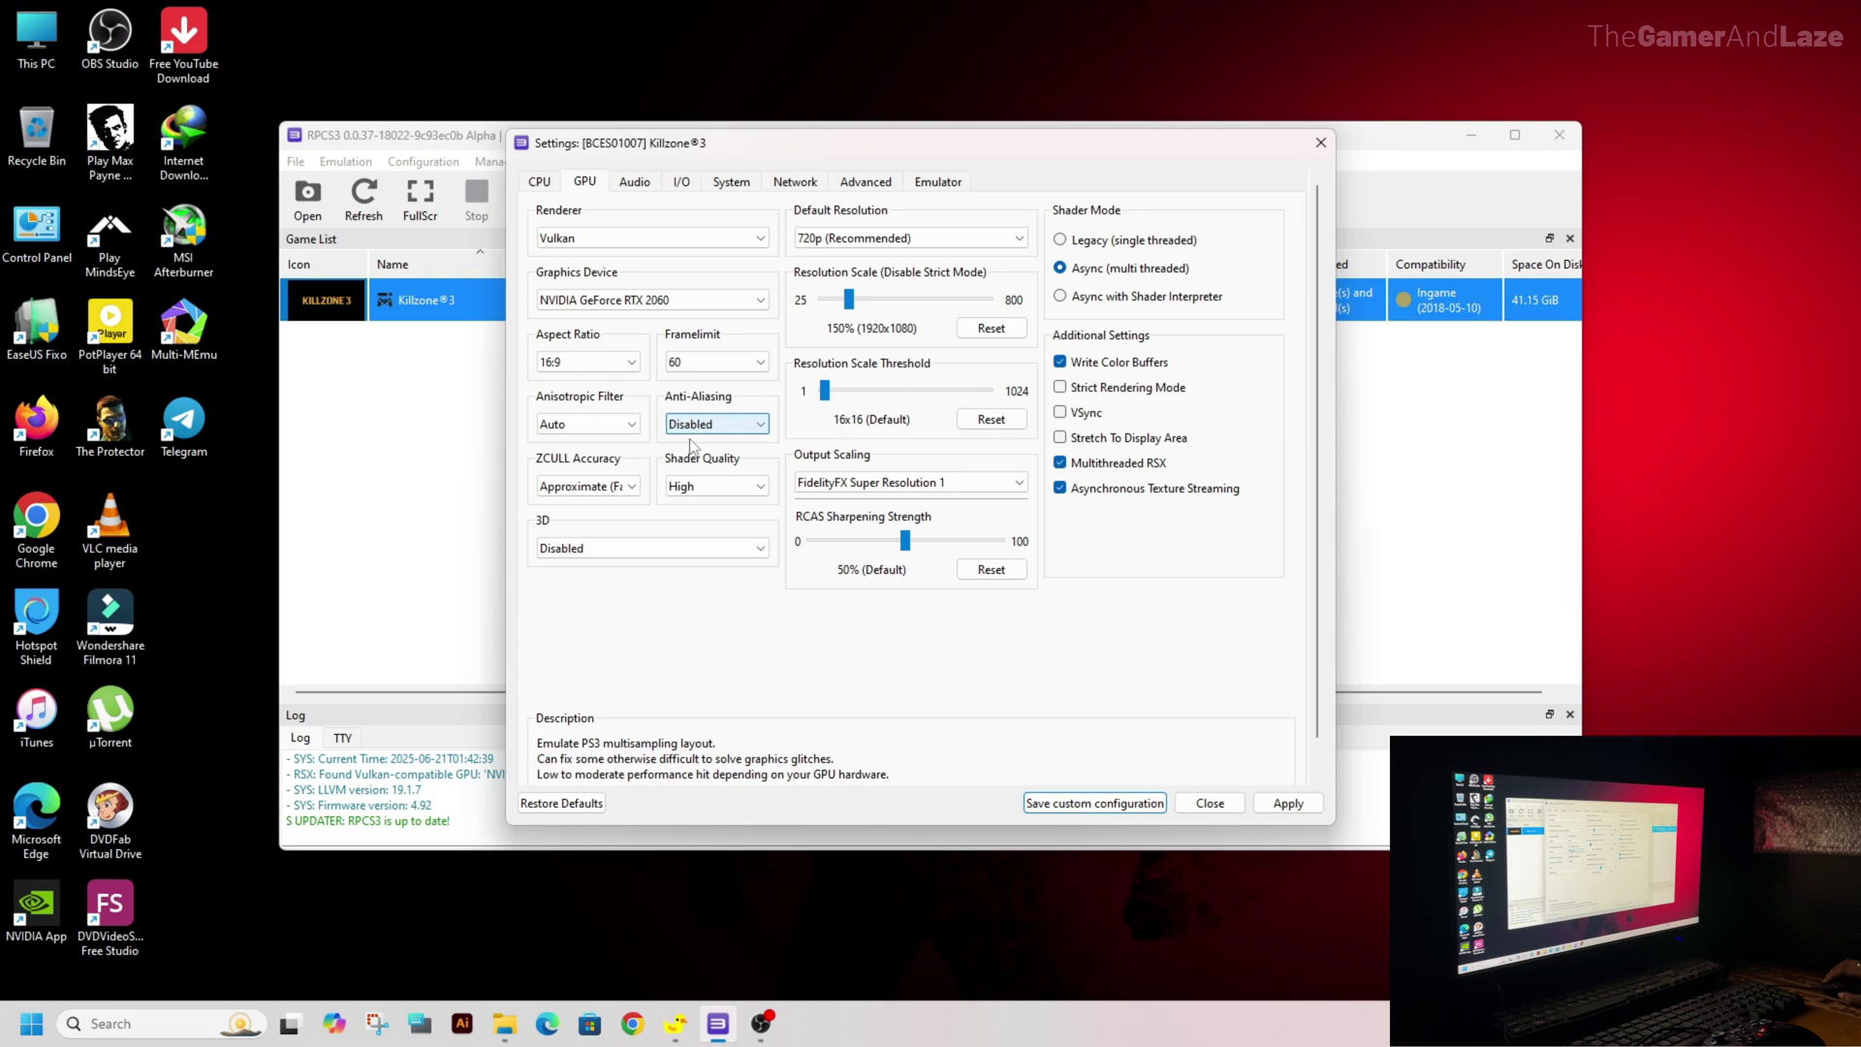
# - Set ZCULL accuracy to Approximate (Fast) and shader quality to High
pyautogui.click(587, 485)
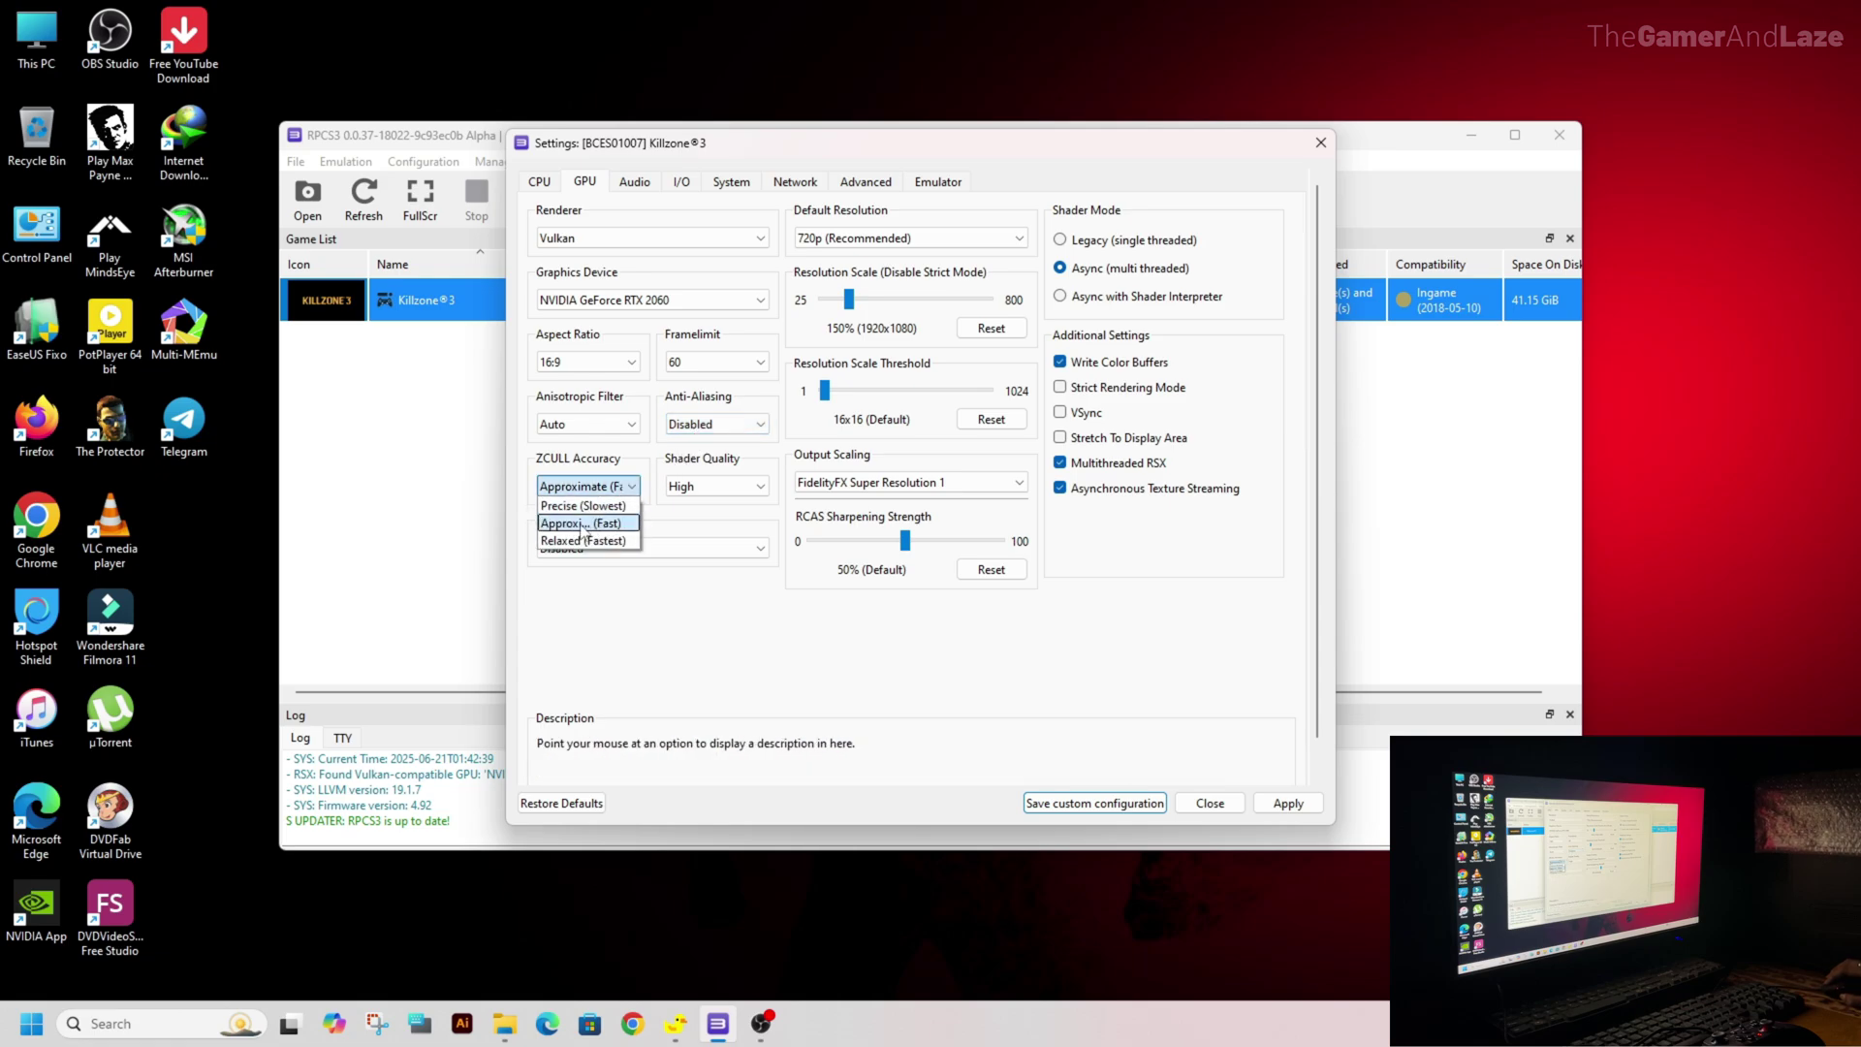
pyautogui.click(585, 523)
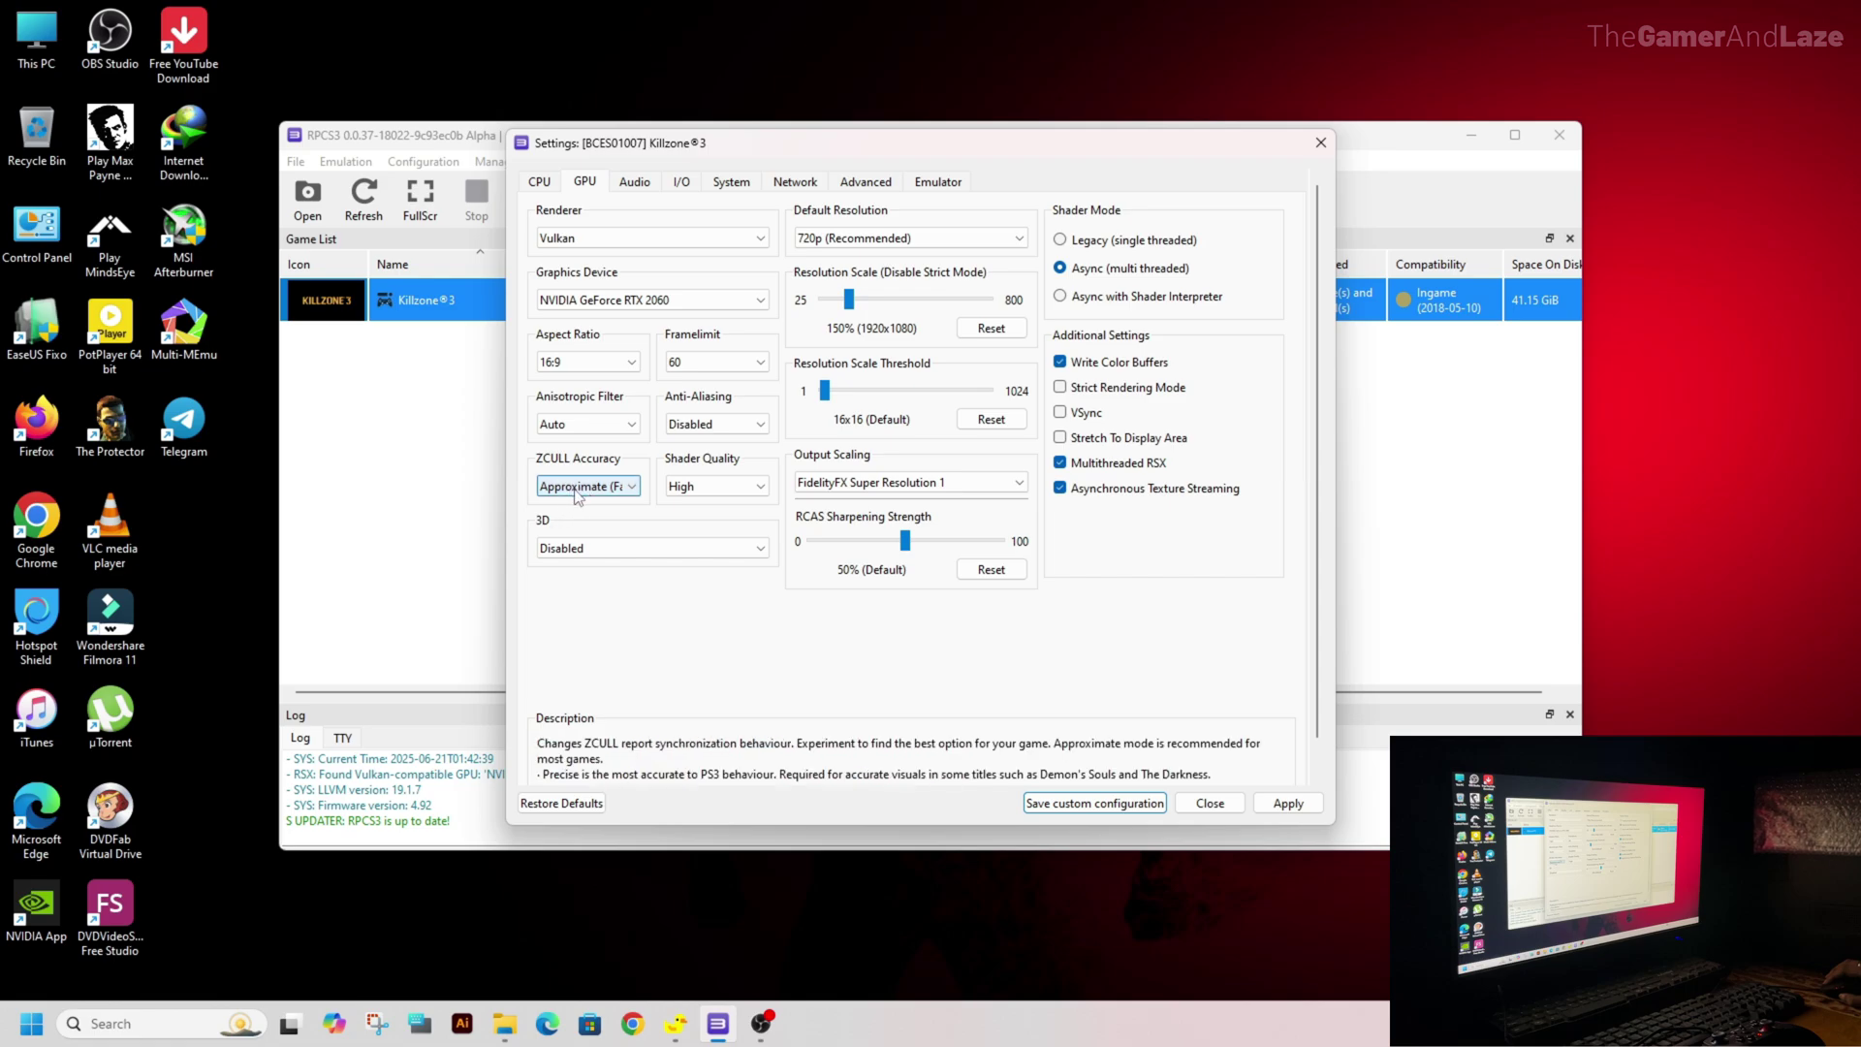
pyautogui.click(712, 485)
pyautogui.click(708, 500)
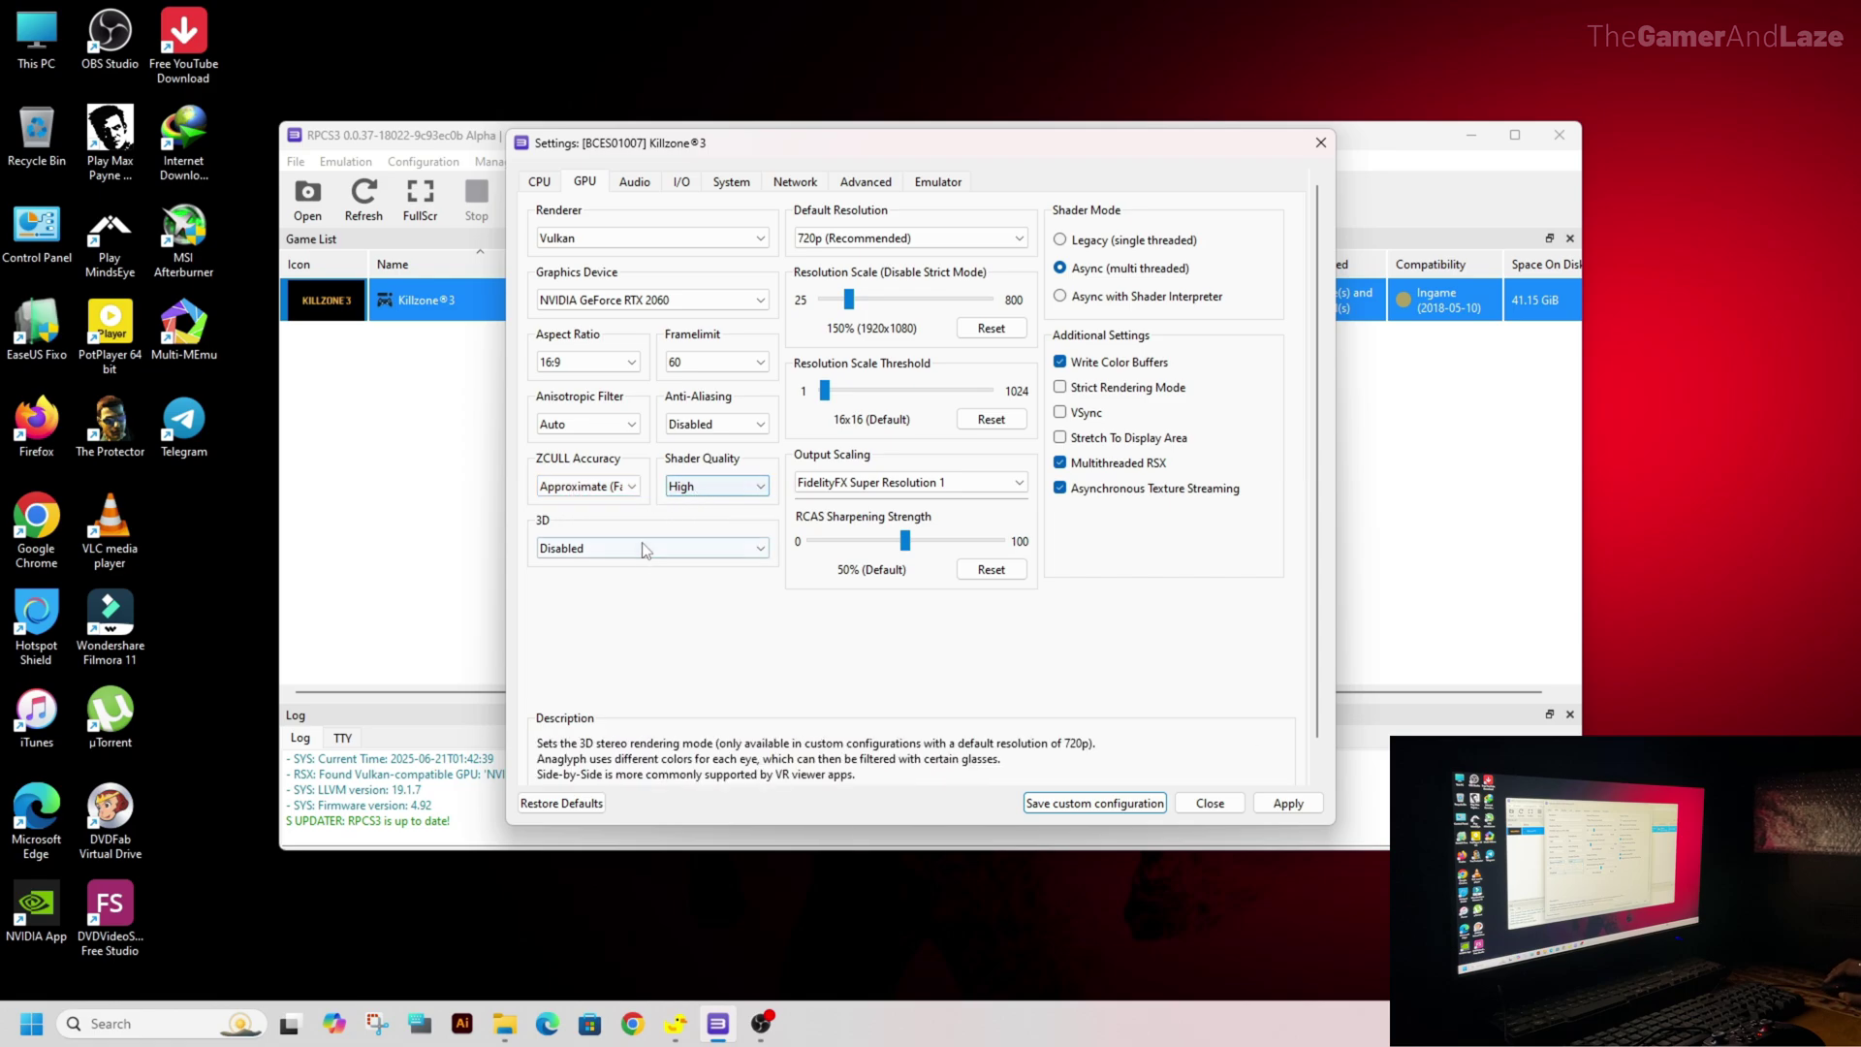
# - Set the default resolution to 720p and output scaling to FidelityFX Super Resolution 1, with Multithreaded RSX enabled
pyautogui.click(843, 238)
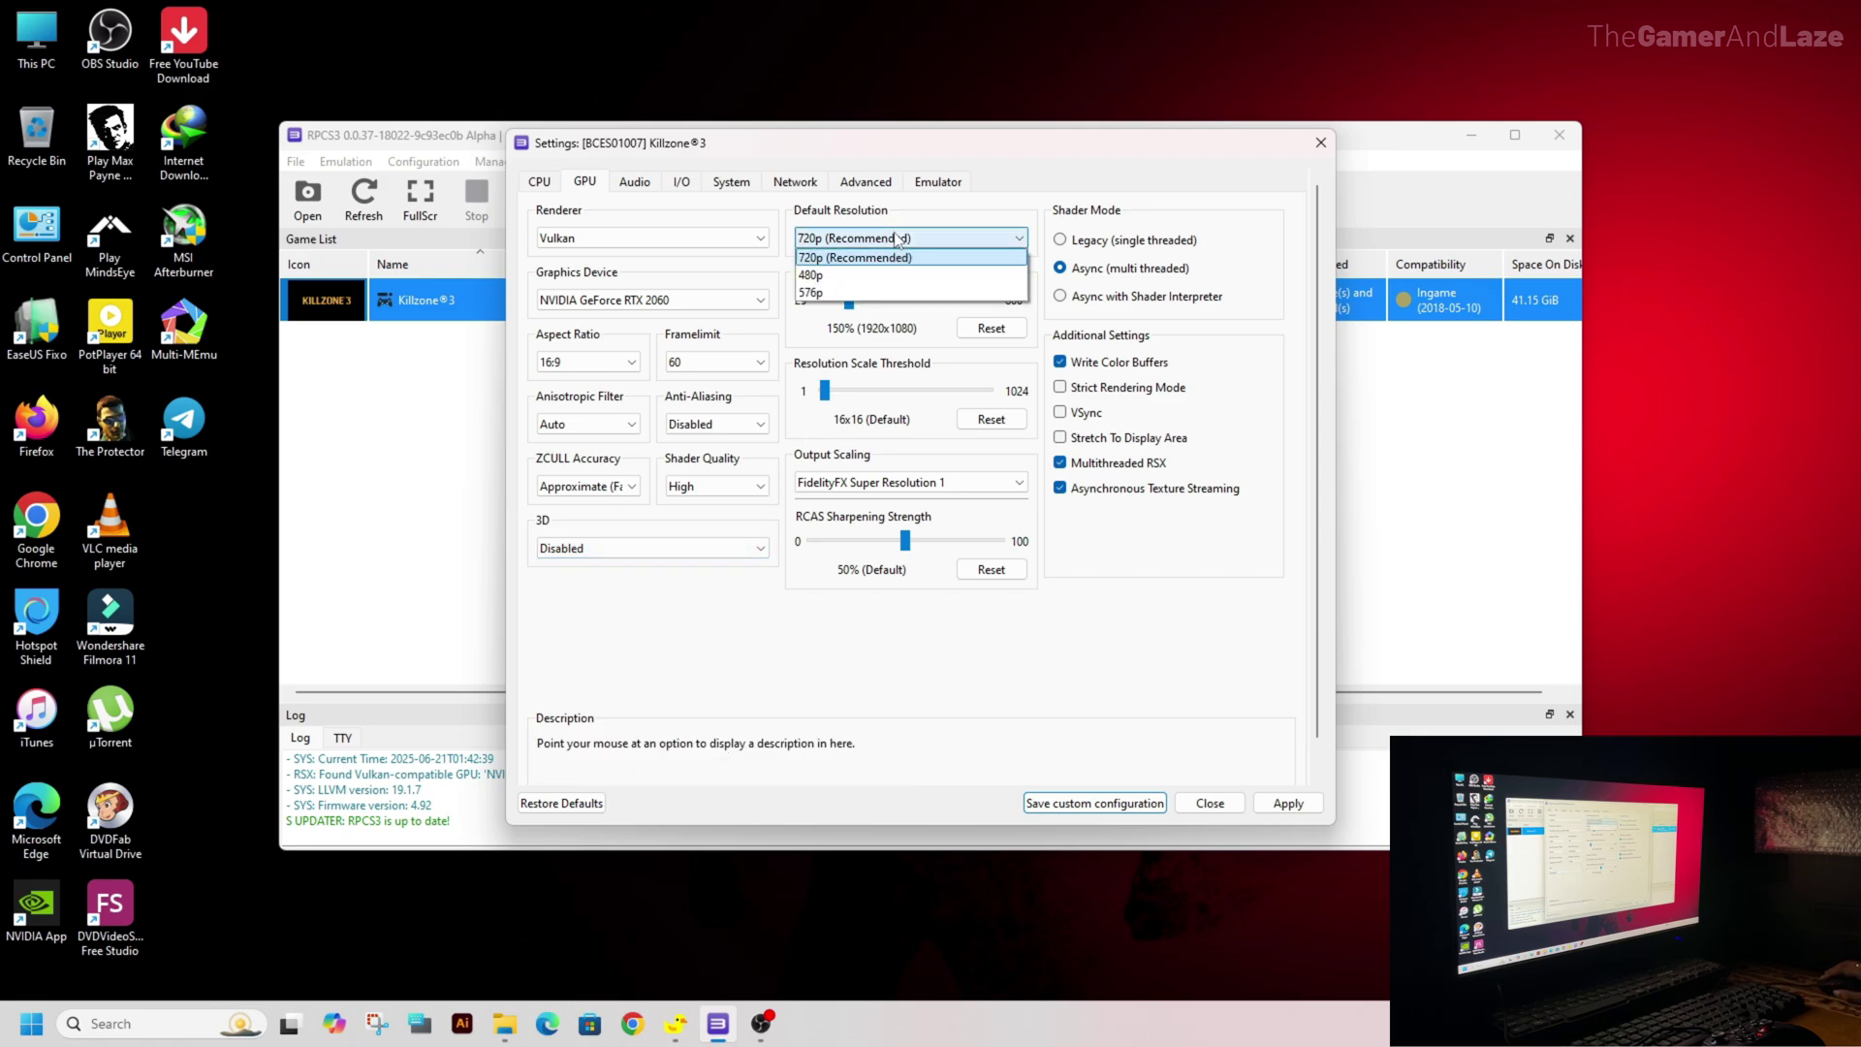
pyautogui.click(822, 257)
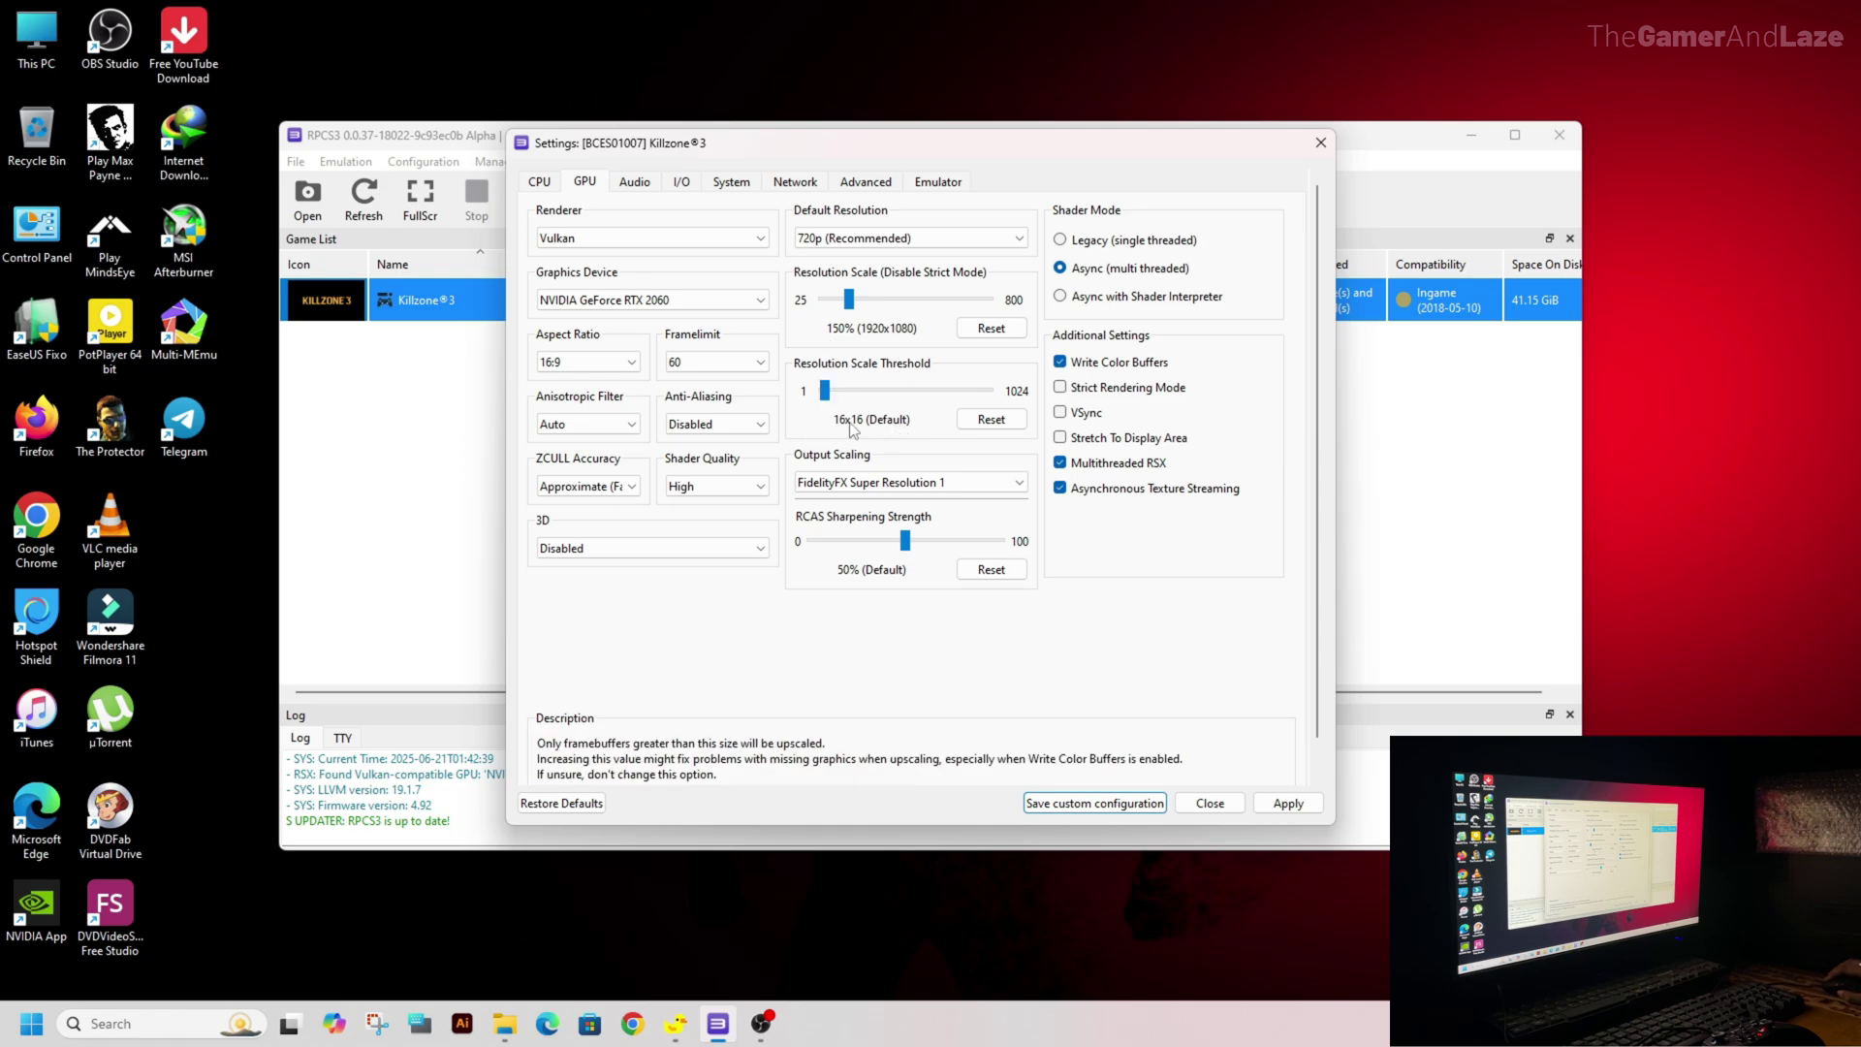
pyautogui.click(870, 488)
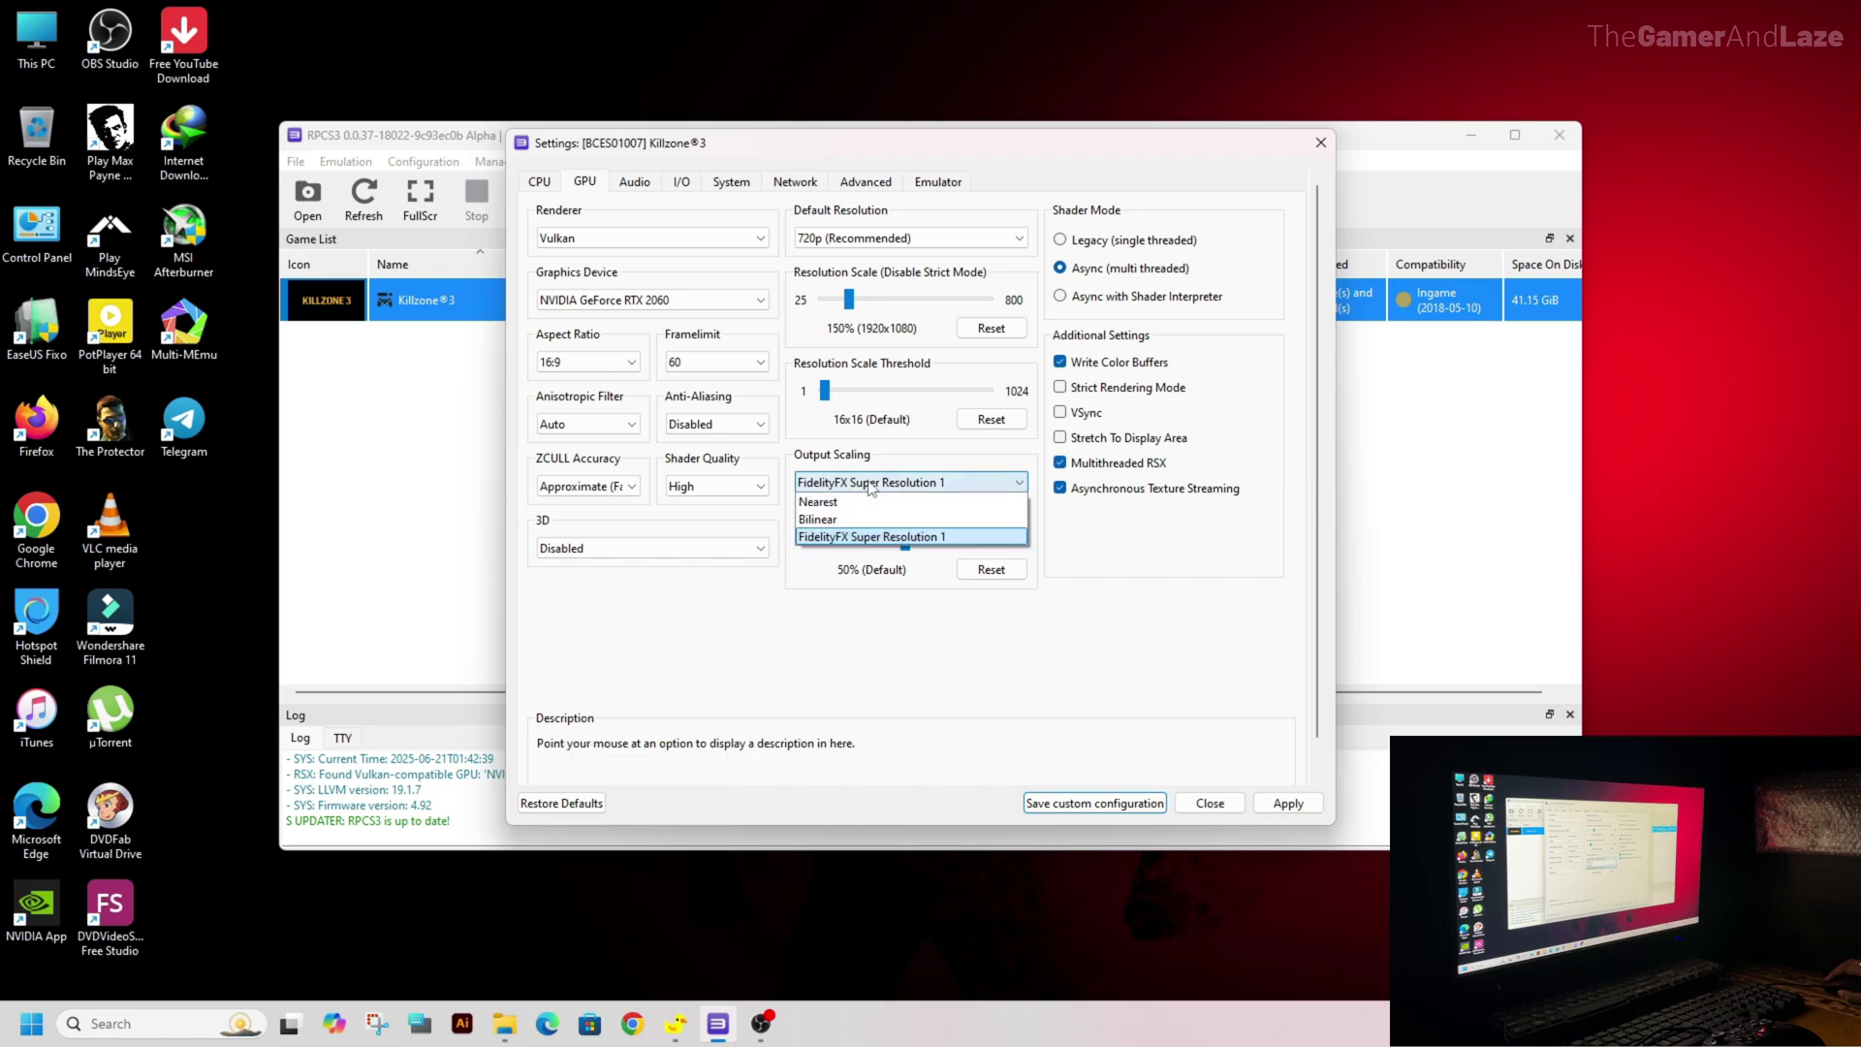
pyautogui.click(858, 537)
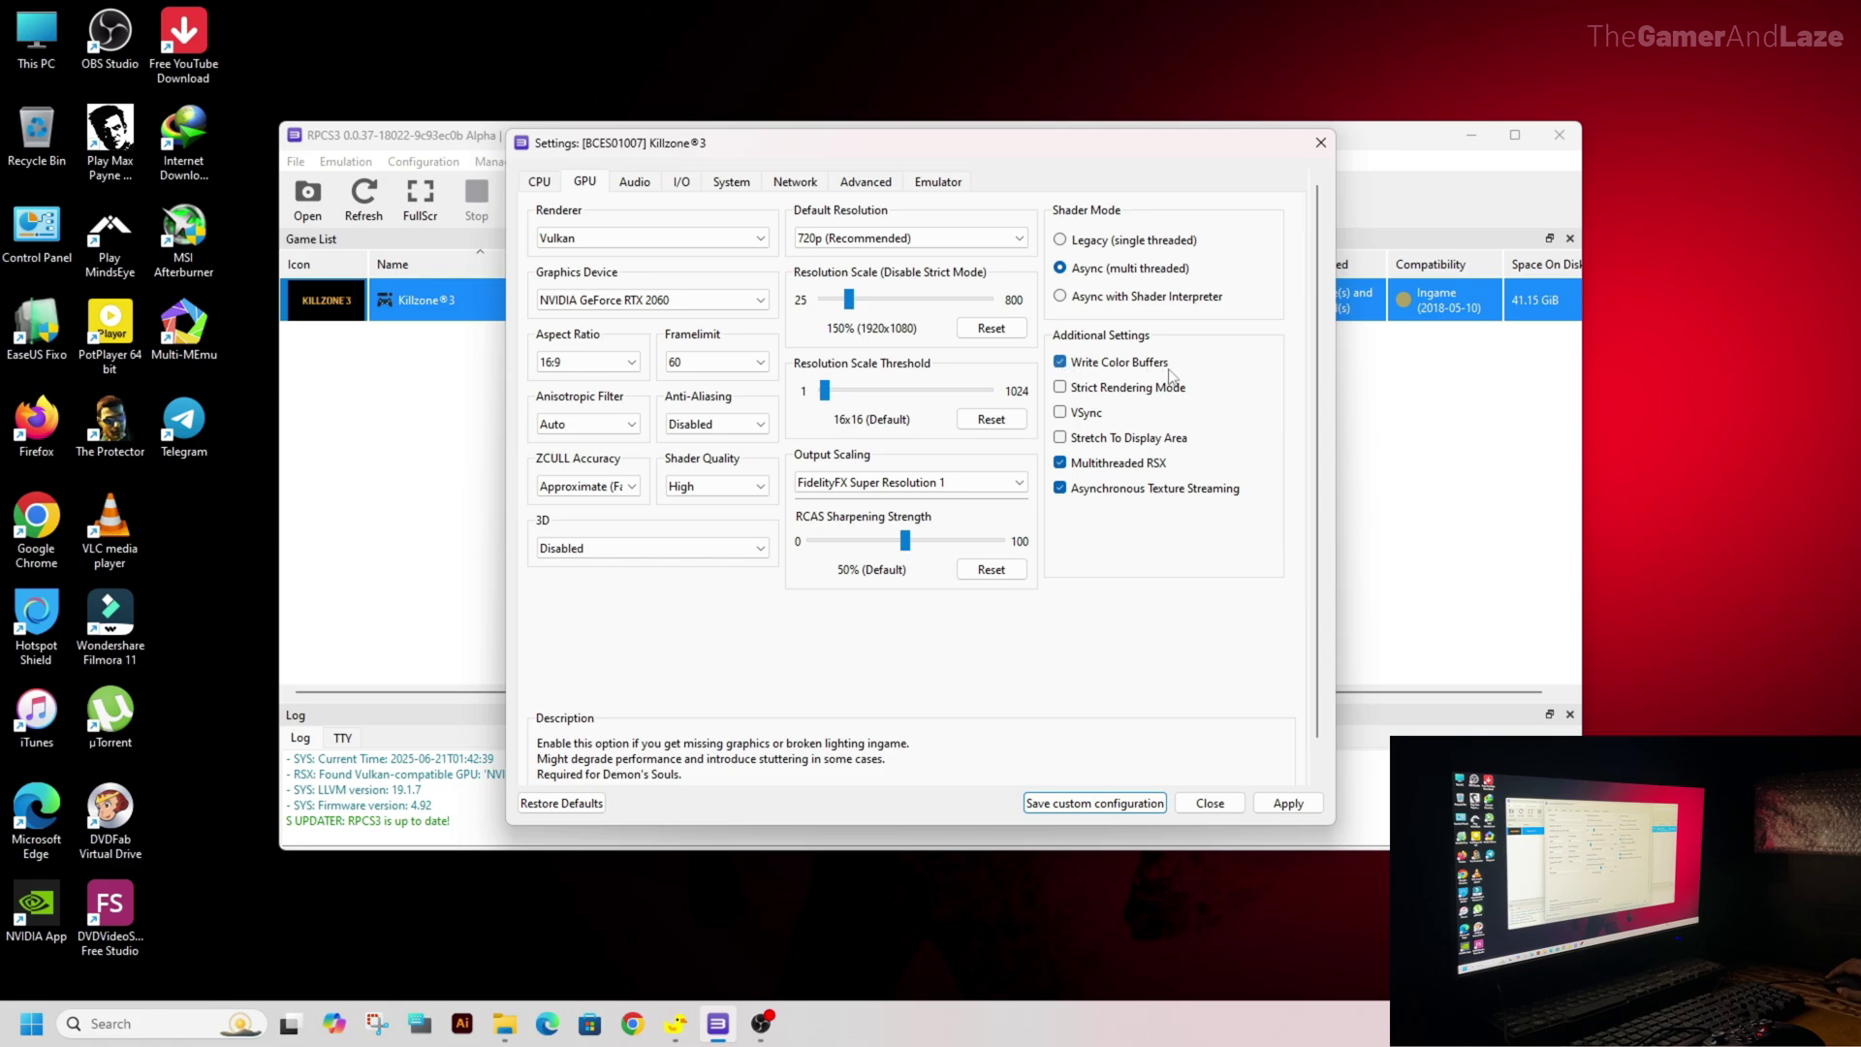
pyautogui.click(1058, 464)
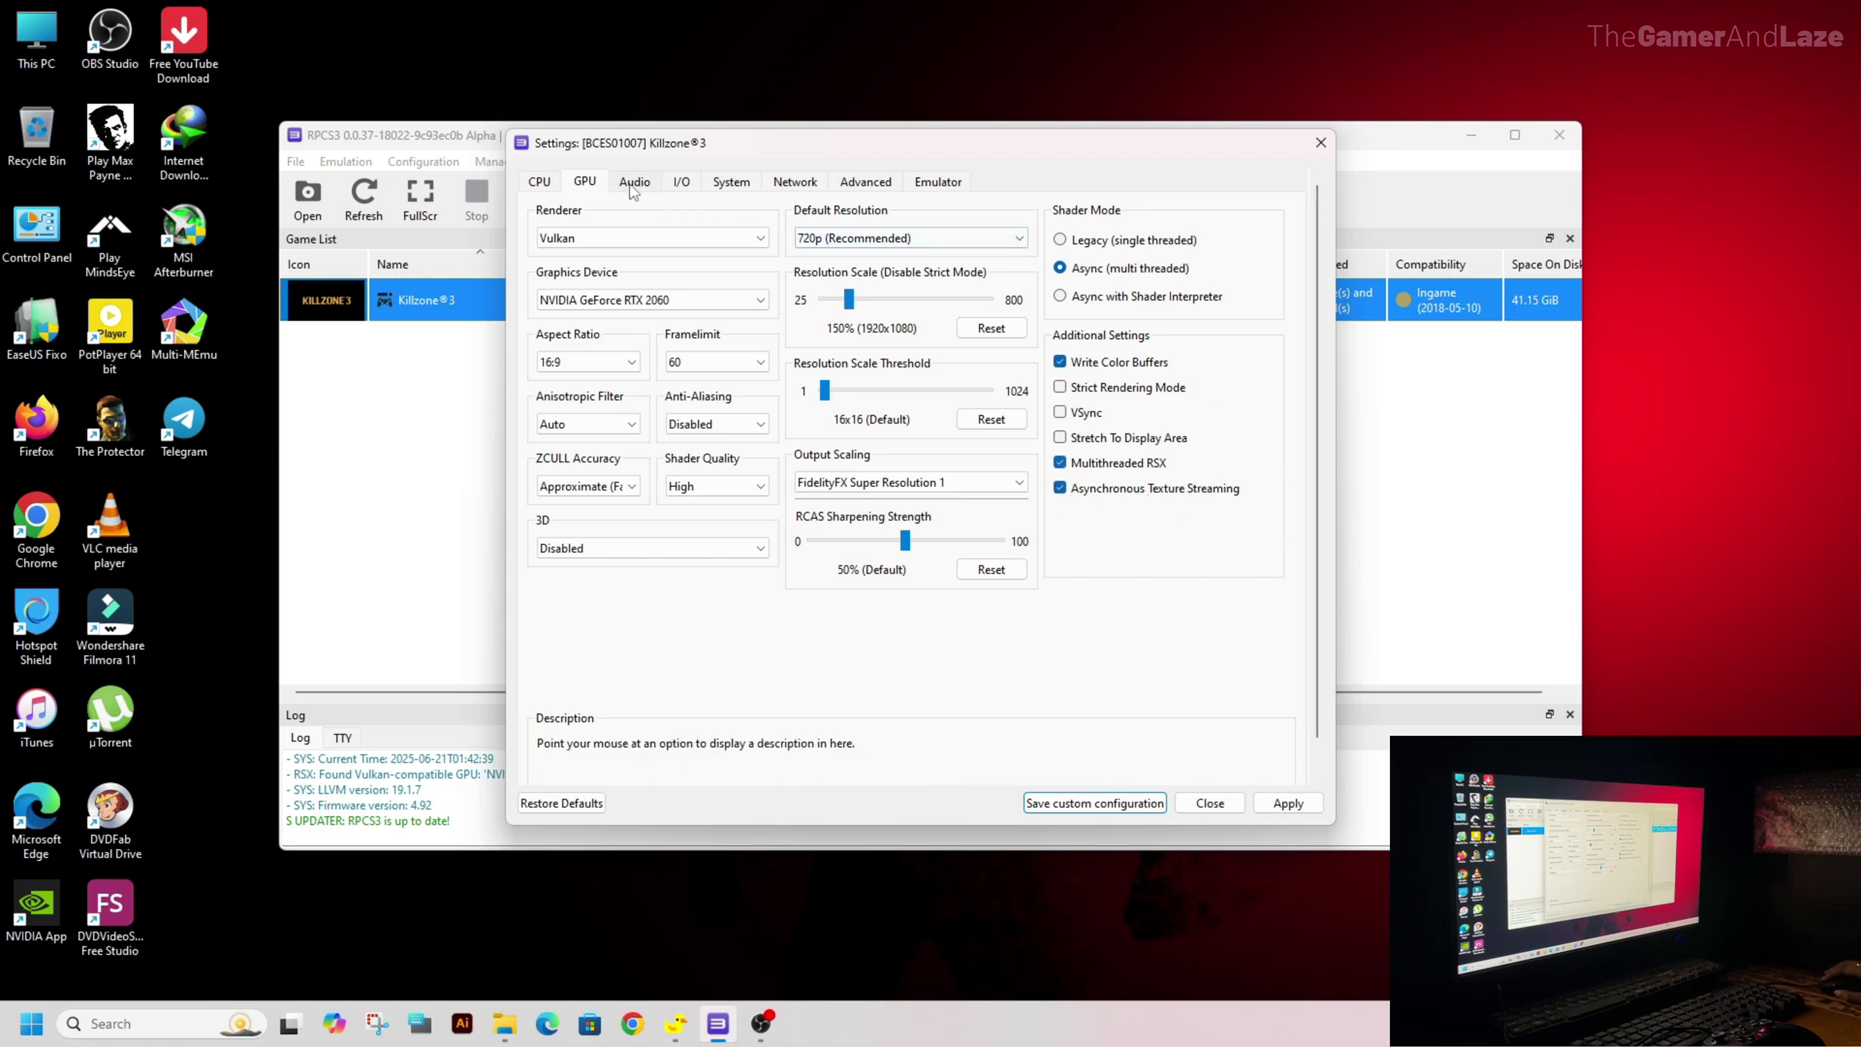
# - In the advanced core settings, have Accurate RSX reservation access and PPU/SPU LLVM Precompilation enabled
pyautogui.click(849, 184)
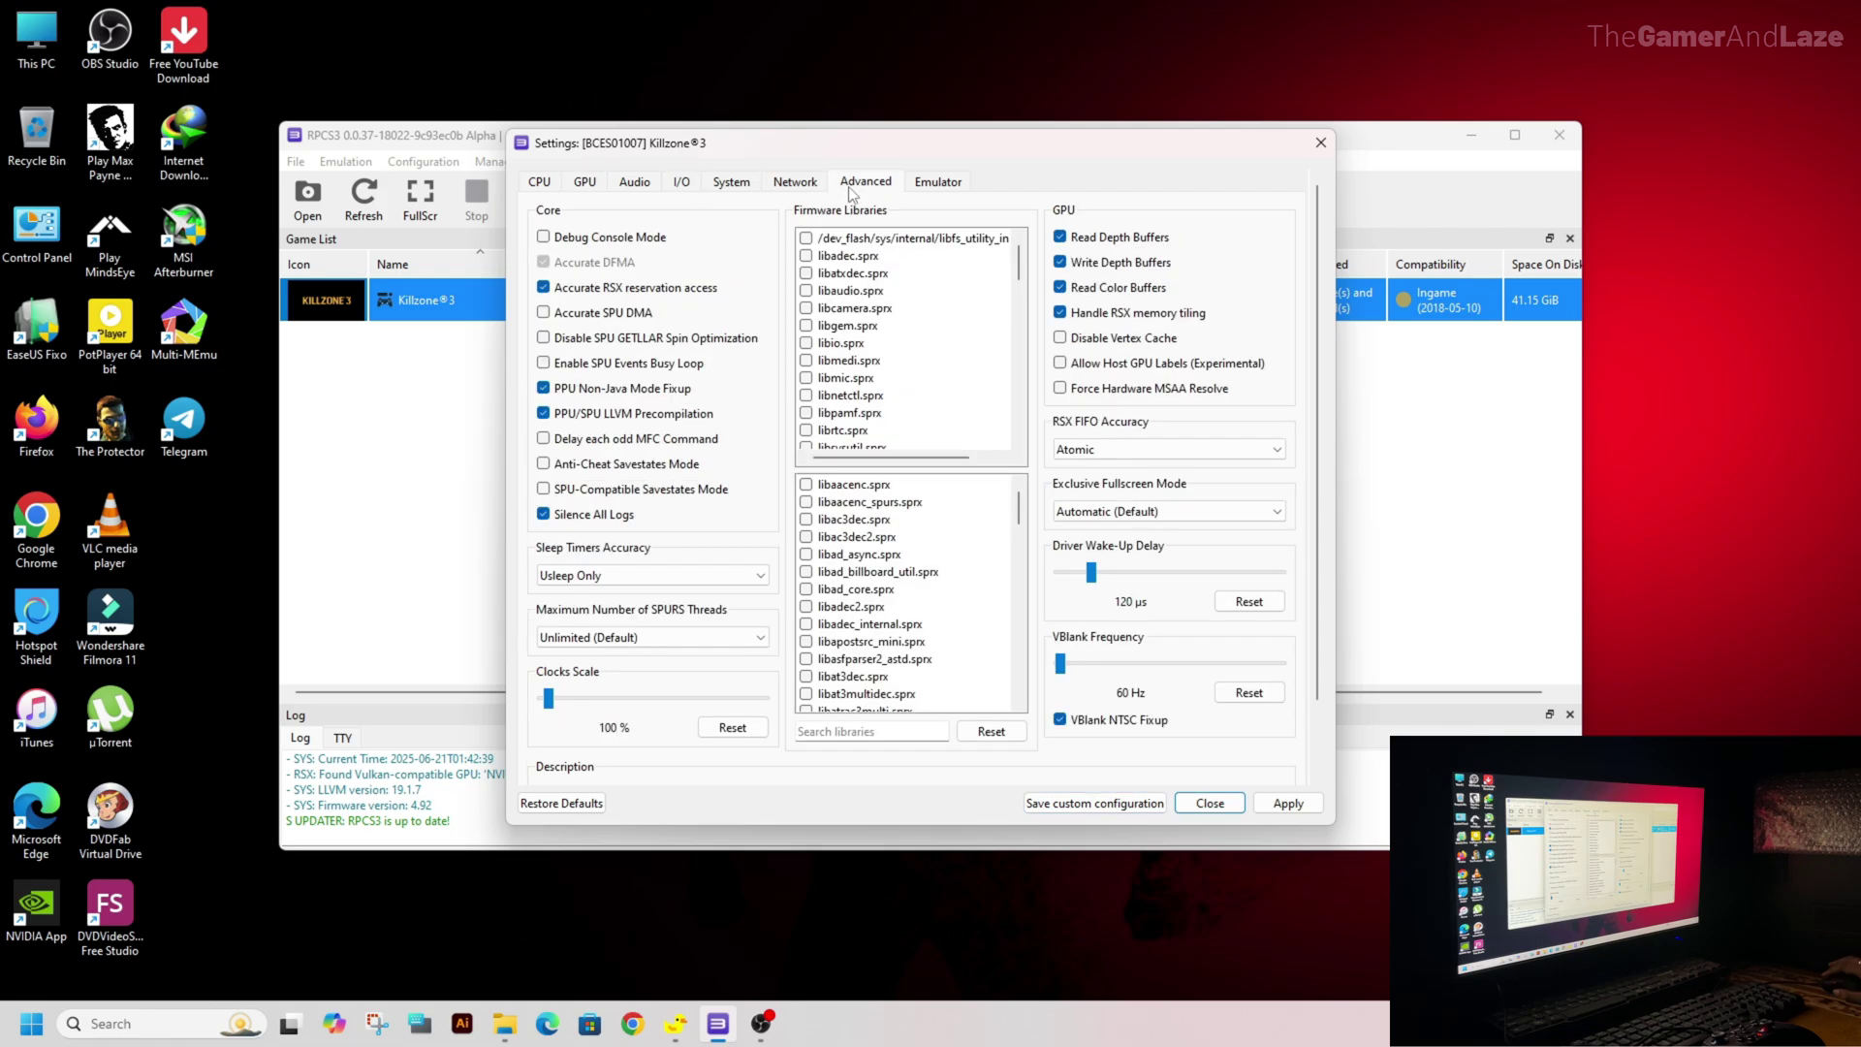
pyautogui.click(546, 294)
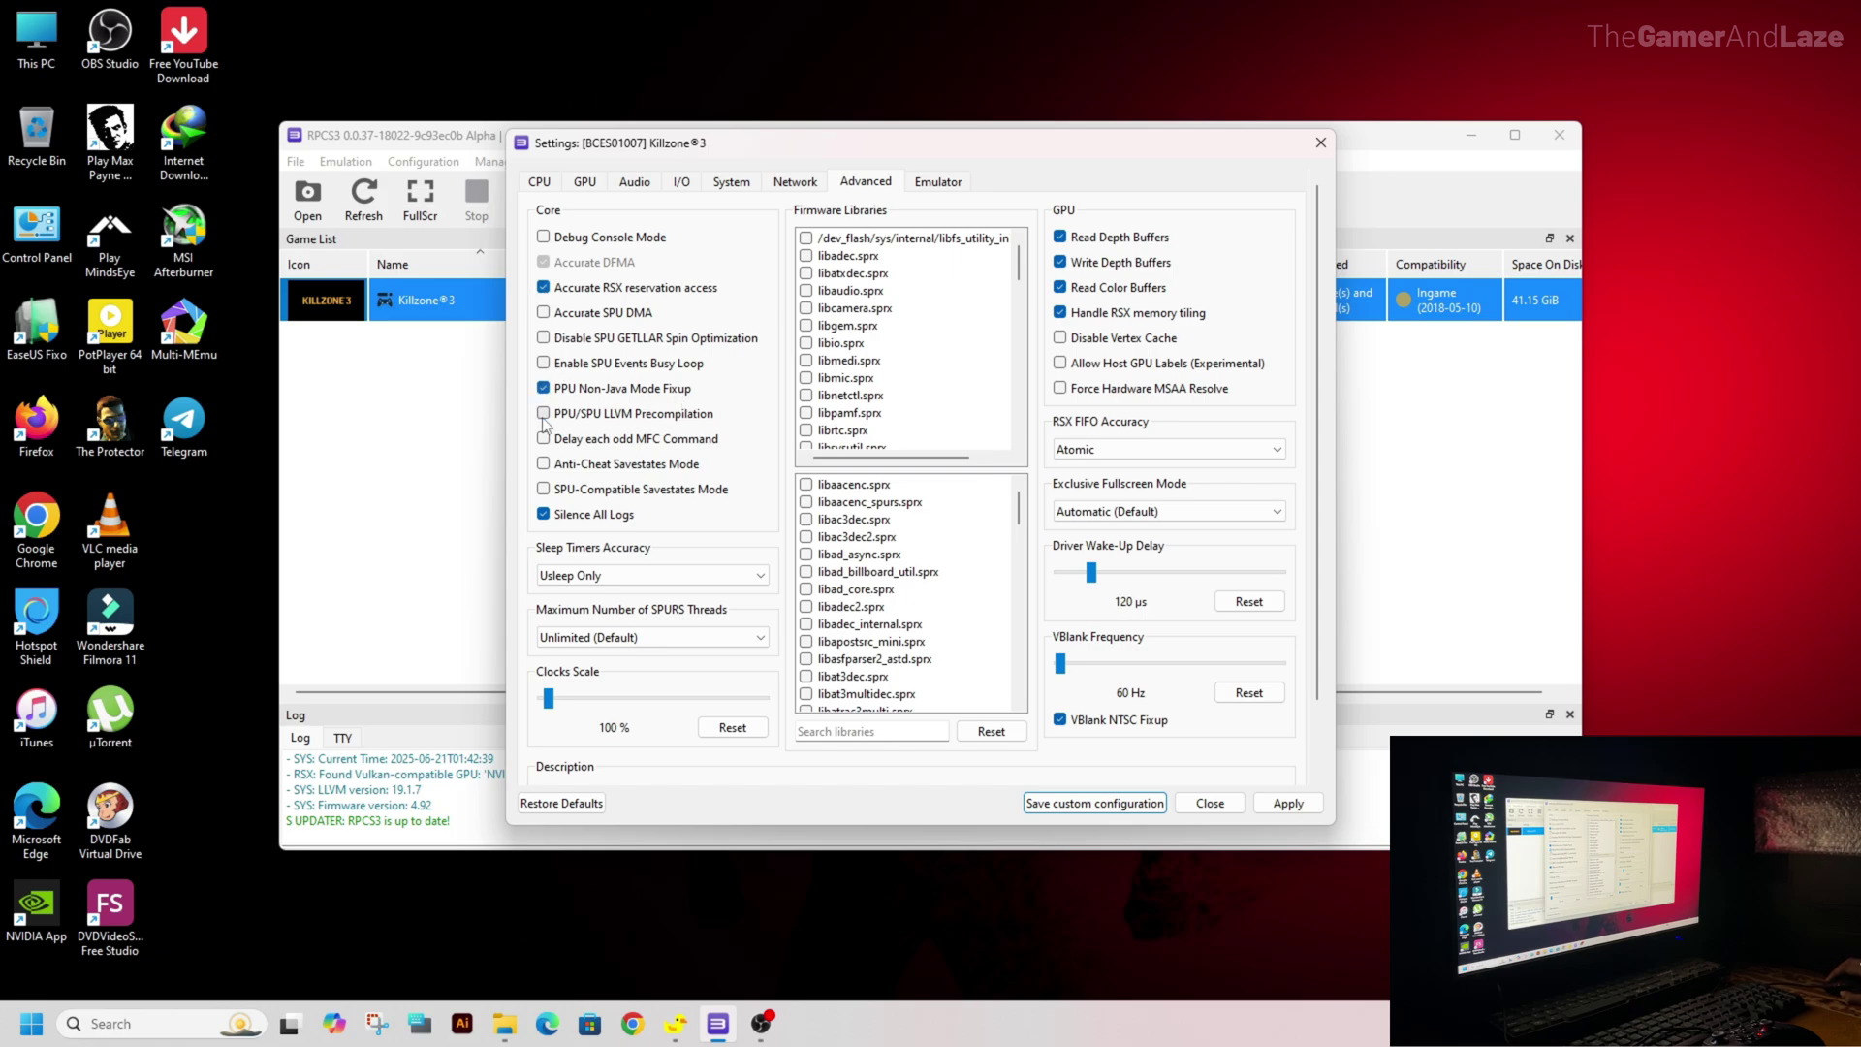
pyautogui.click(544, 415)
# - Have Read Color Buffers enabled, with RSX FIFO accuracy at Atomic and the driver wake-up delay at 120 µs
pyautogui.click(1060, 288)
pyautogui.click(1100, 449)
pyautogui.click(1095, 472)
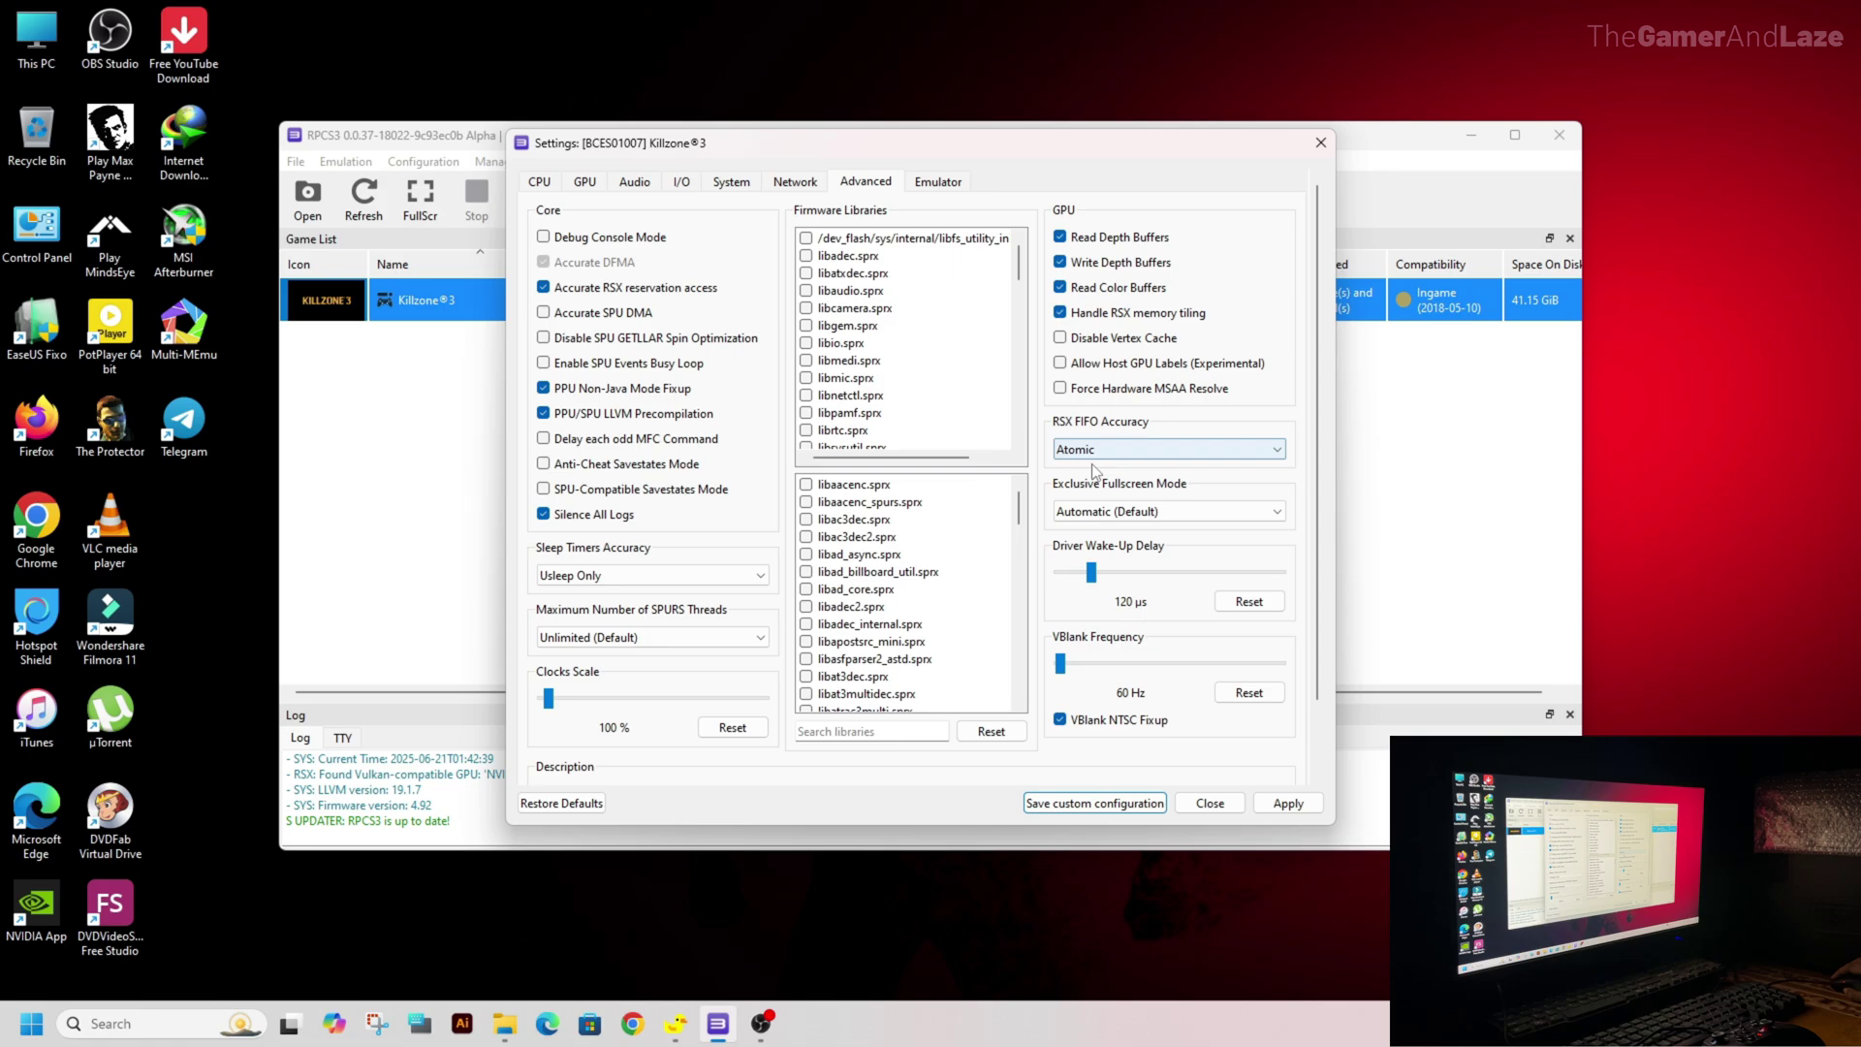
pyautogui.click(1091, 573)
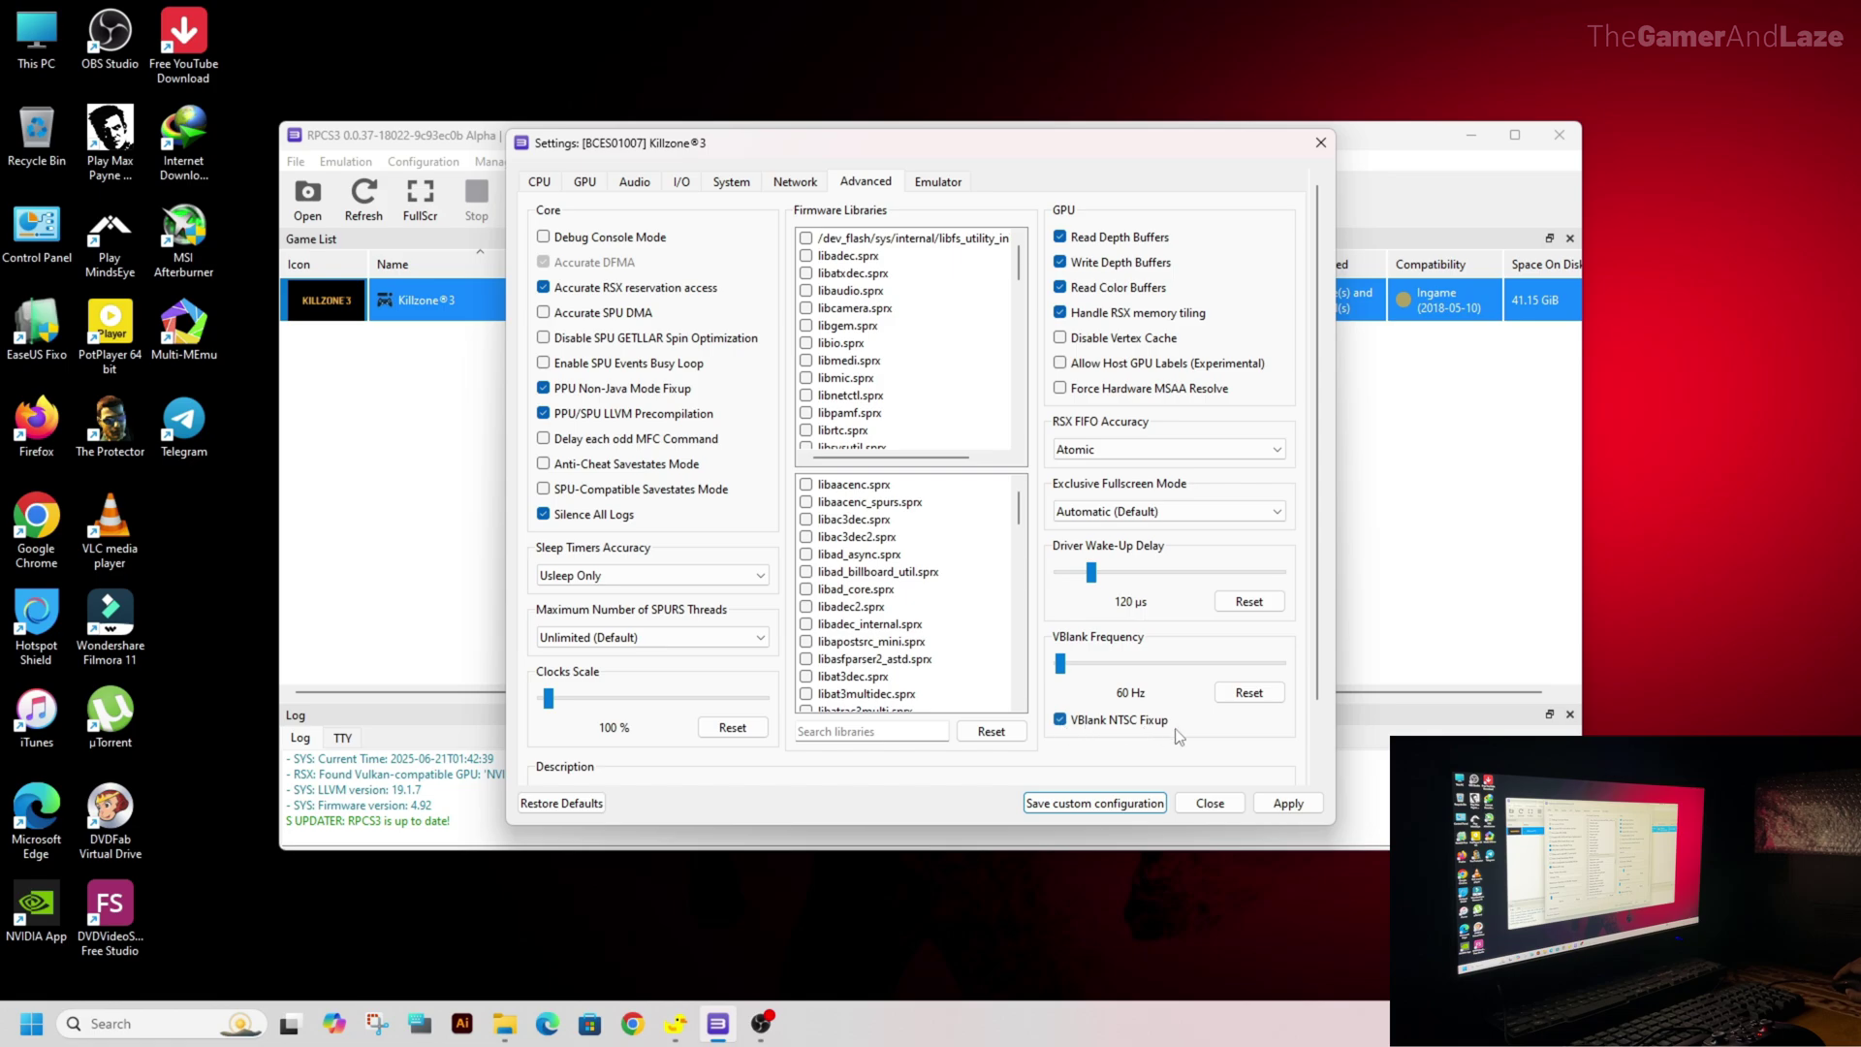
# - Review the remaining advanced and emulator settings and save the custom configuration for Killzone 3
pyautogui.scroll(-2, 1330, 779)
pyautogui.scroll(2, 1334, 593)
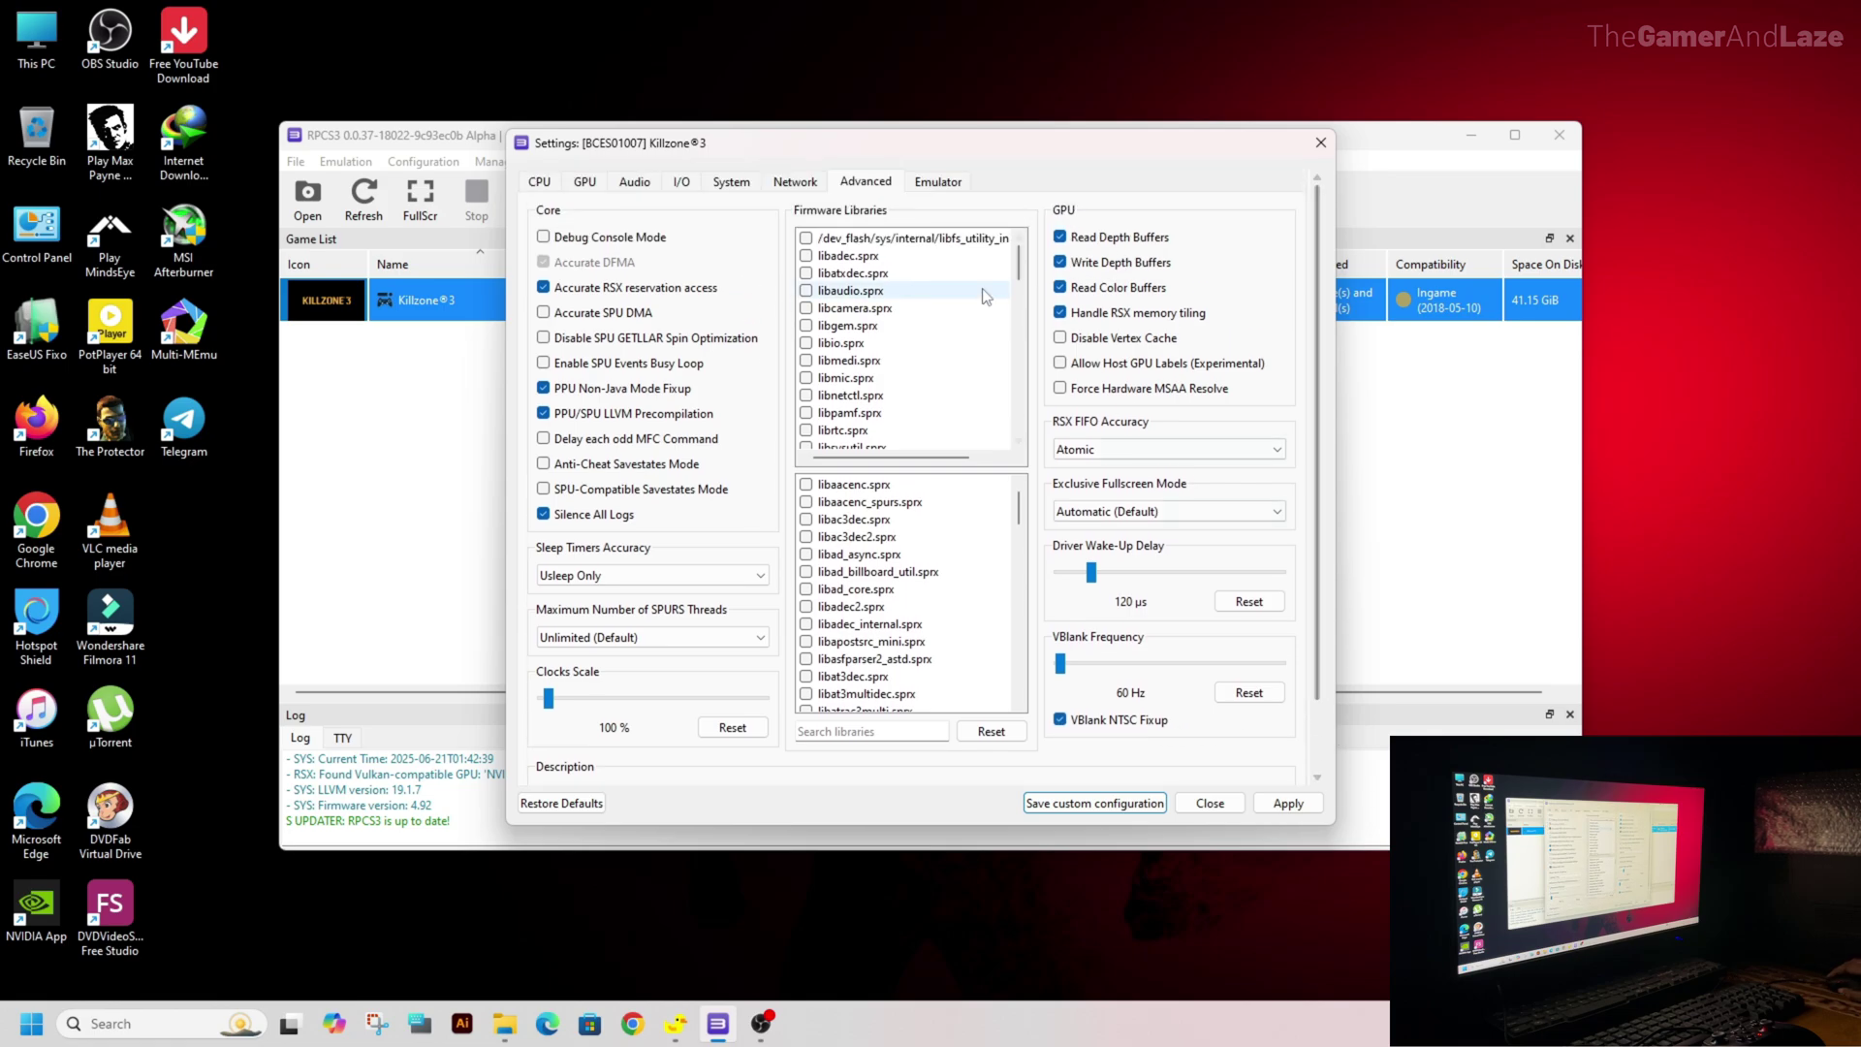
pyautogui.click(940, 182)
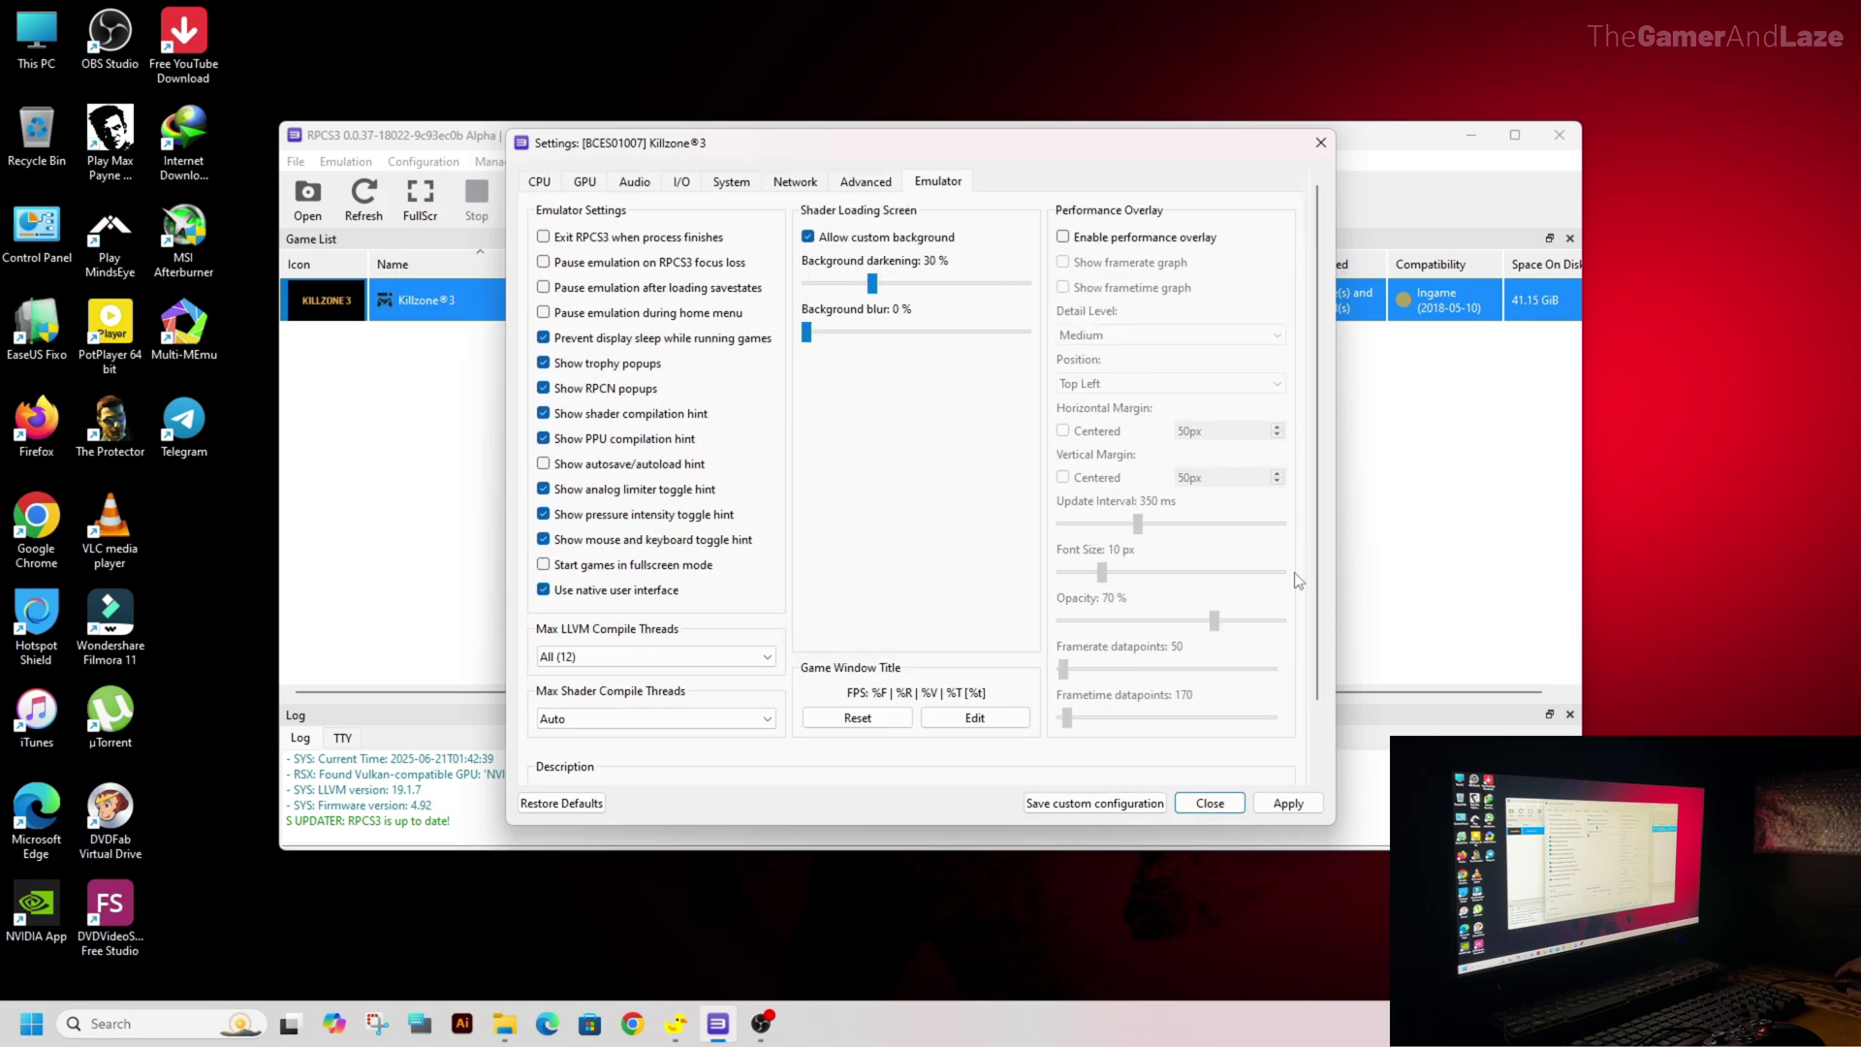
pyautogui.click(1114, 804)
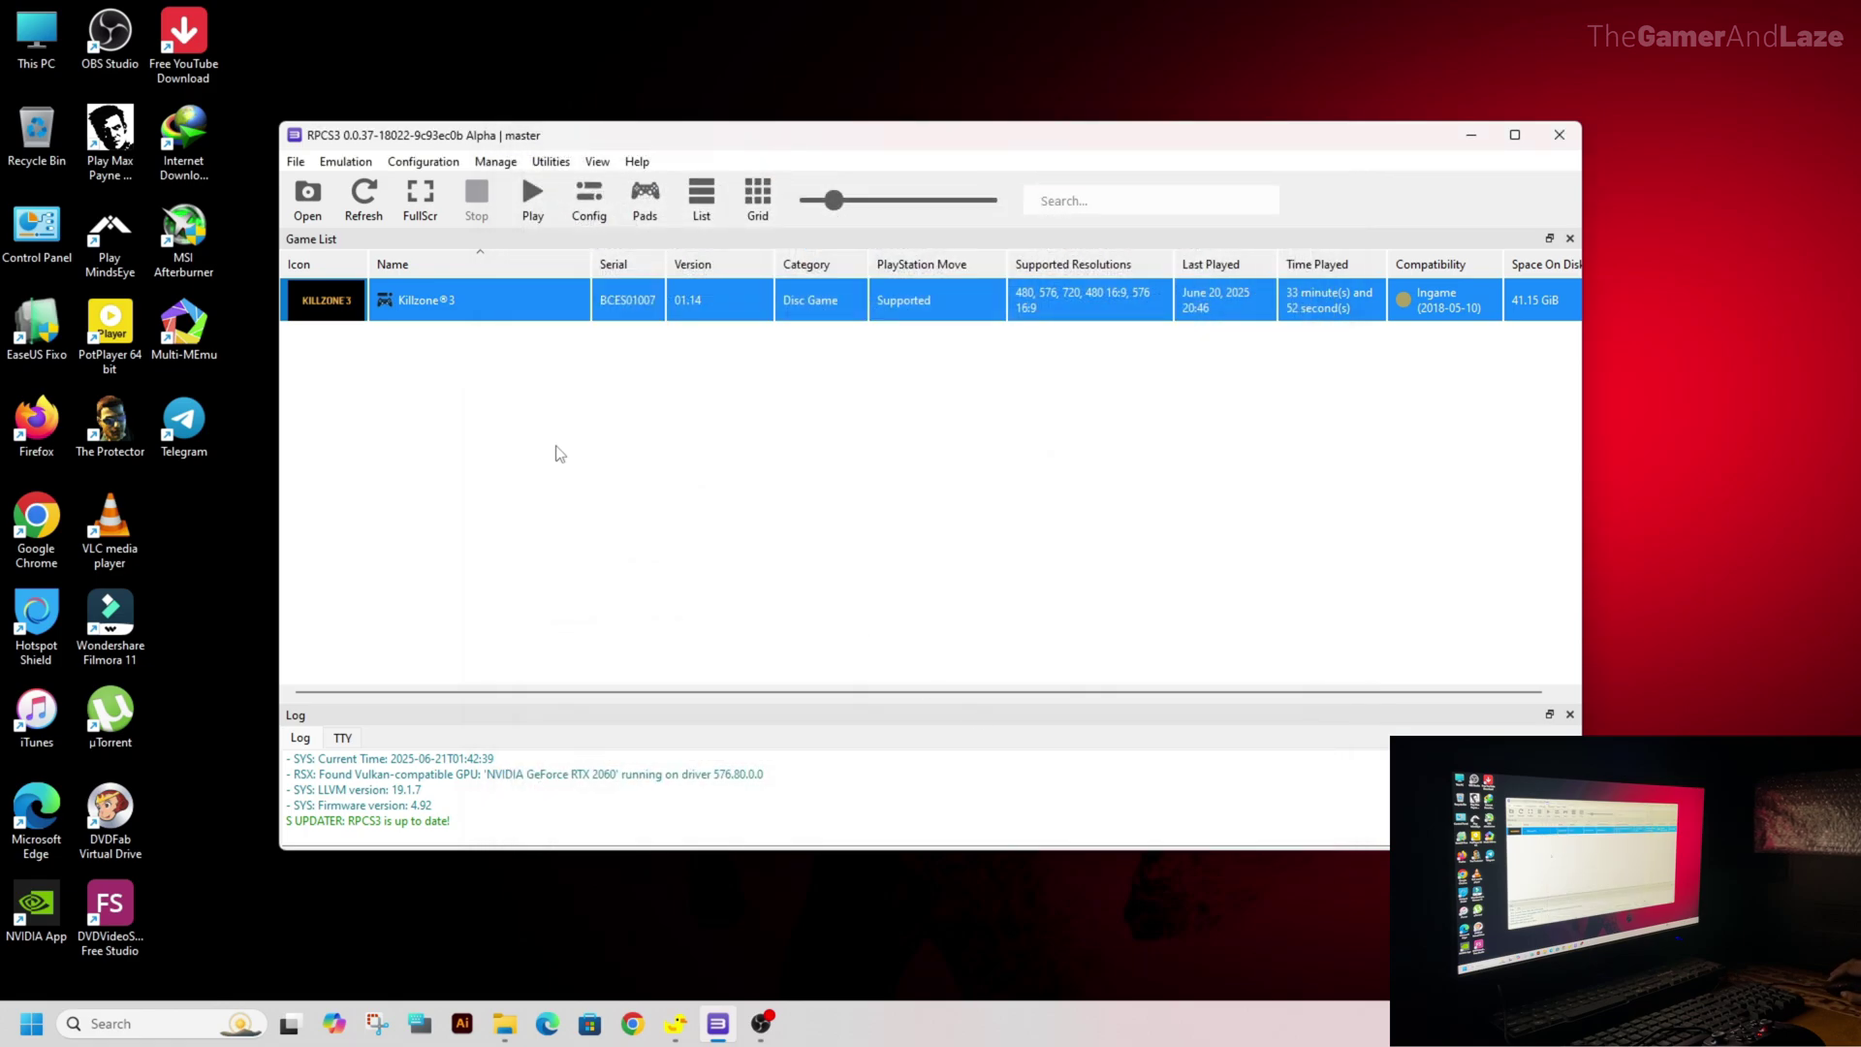
# - Set Player 1's handler to XInput in Killzone 3's custom gamepad configuration and save it
pyautogui.rightClick(394, 297)
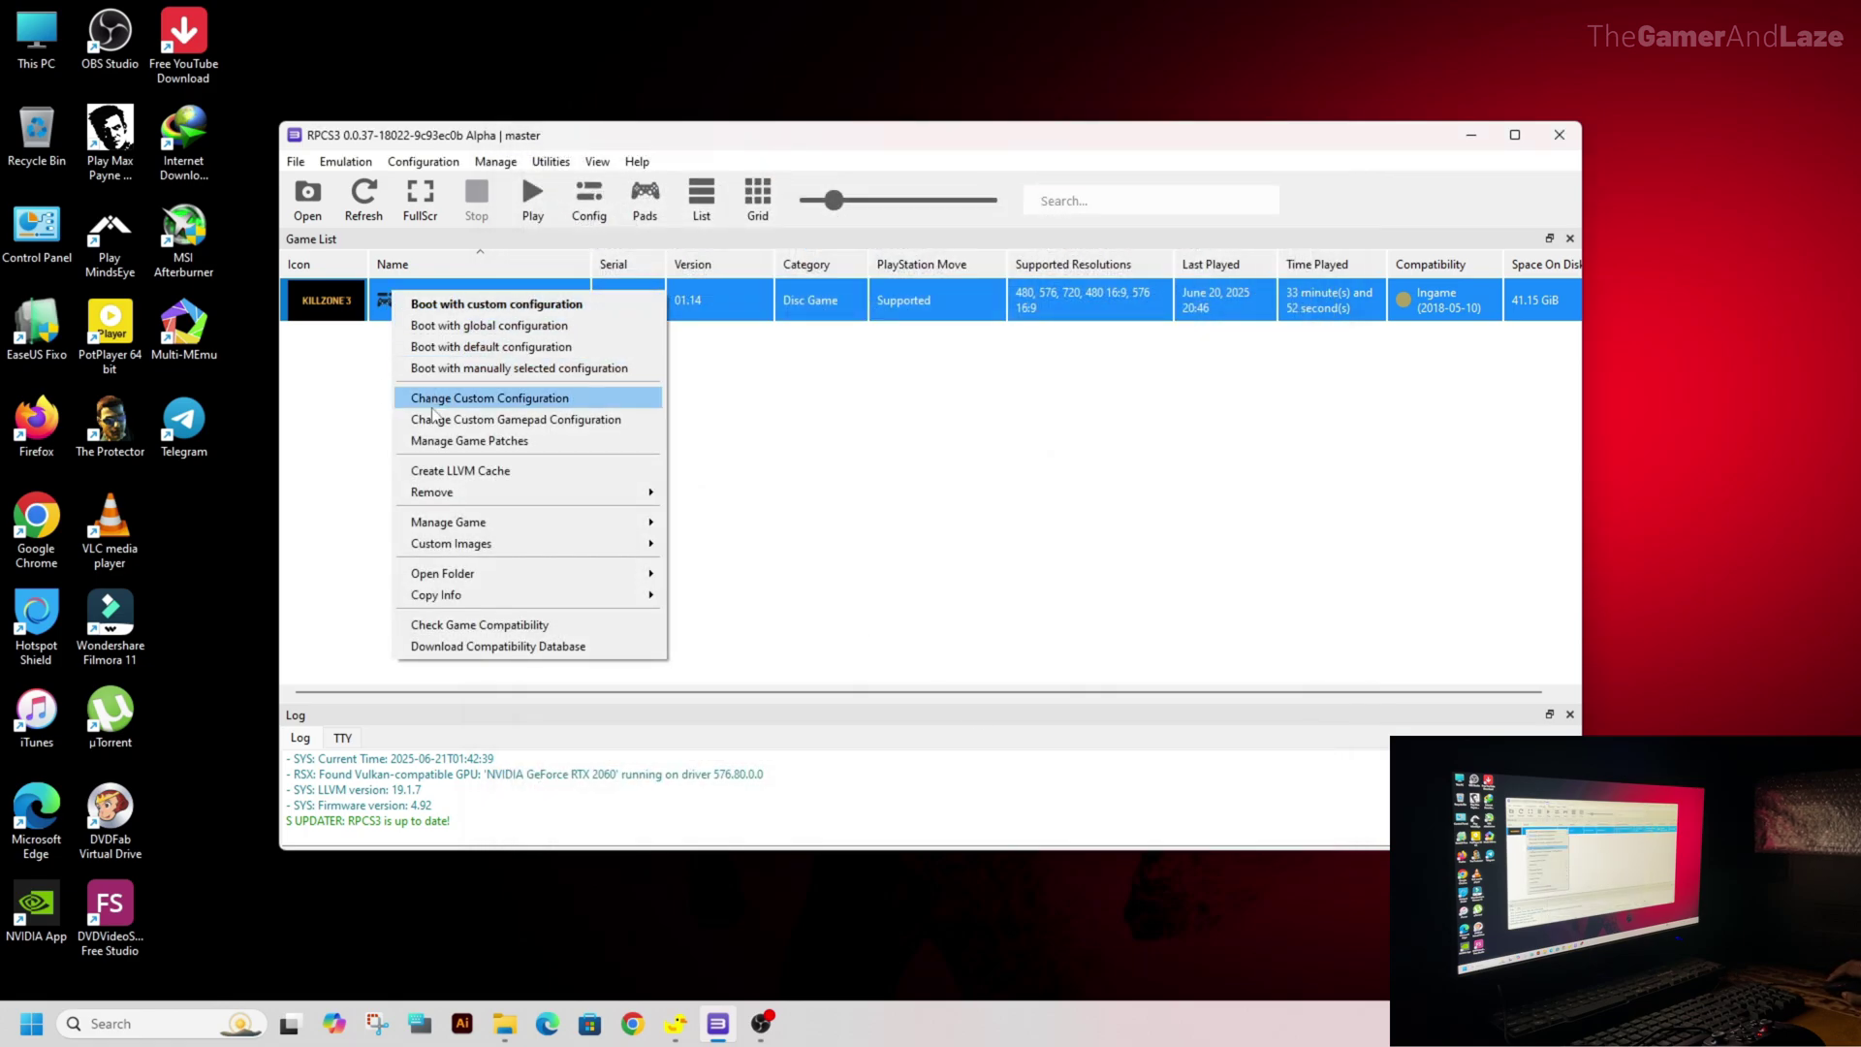
pyautogui.click(458, 428)
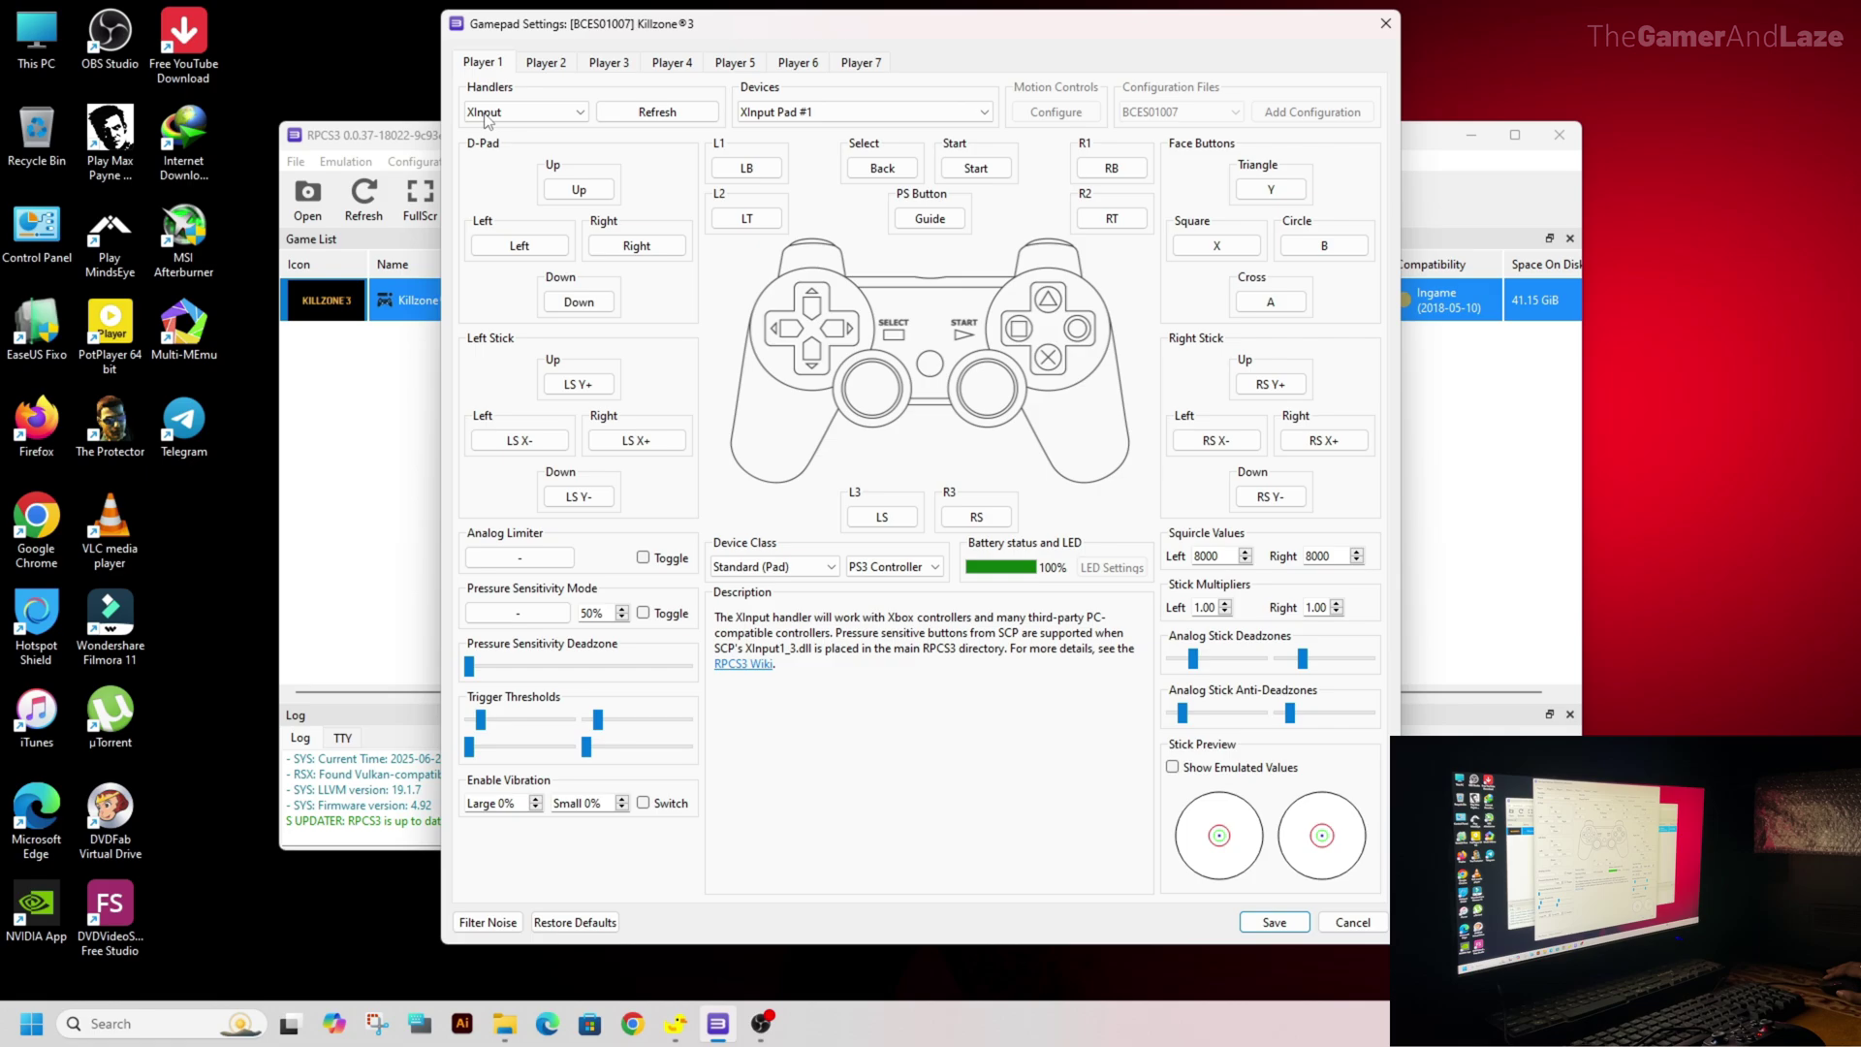
pyautogui.click(555, 114)
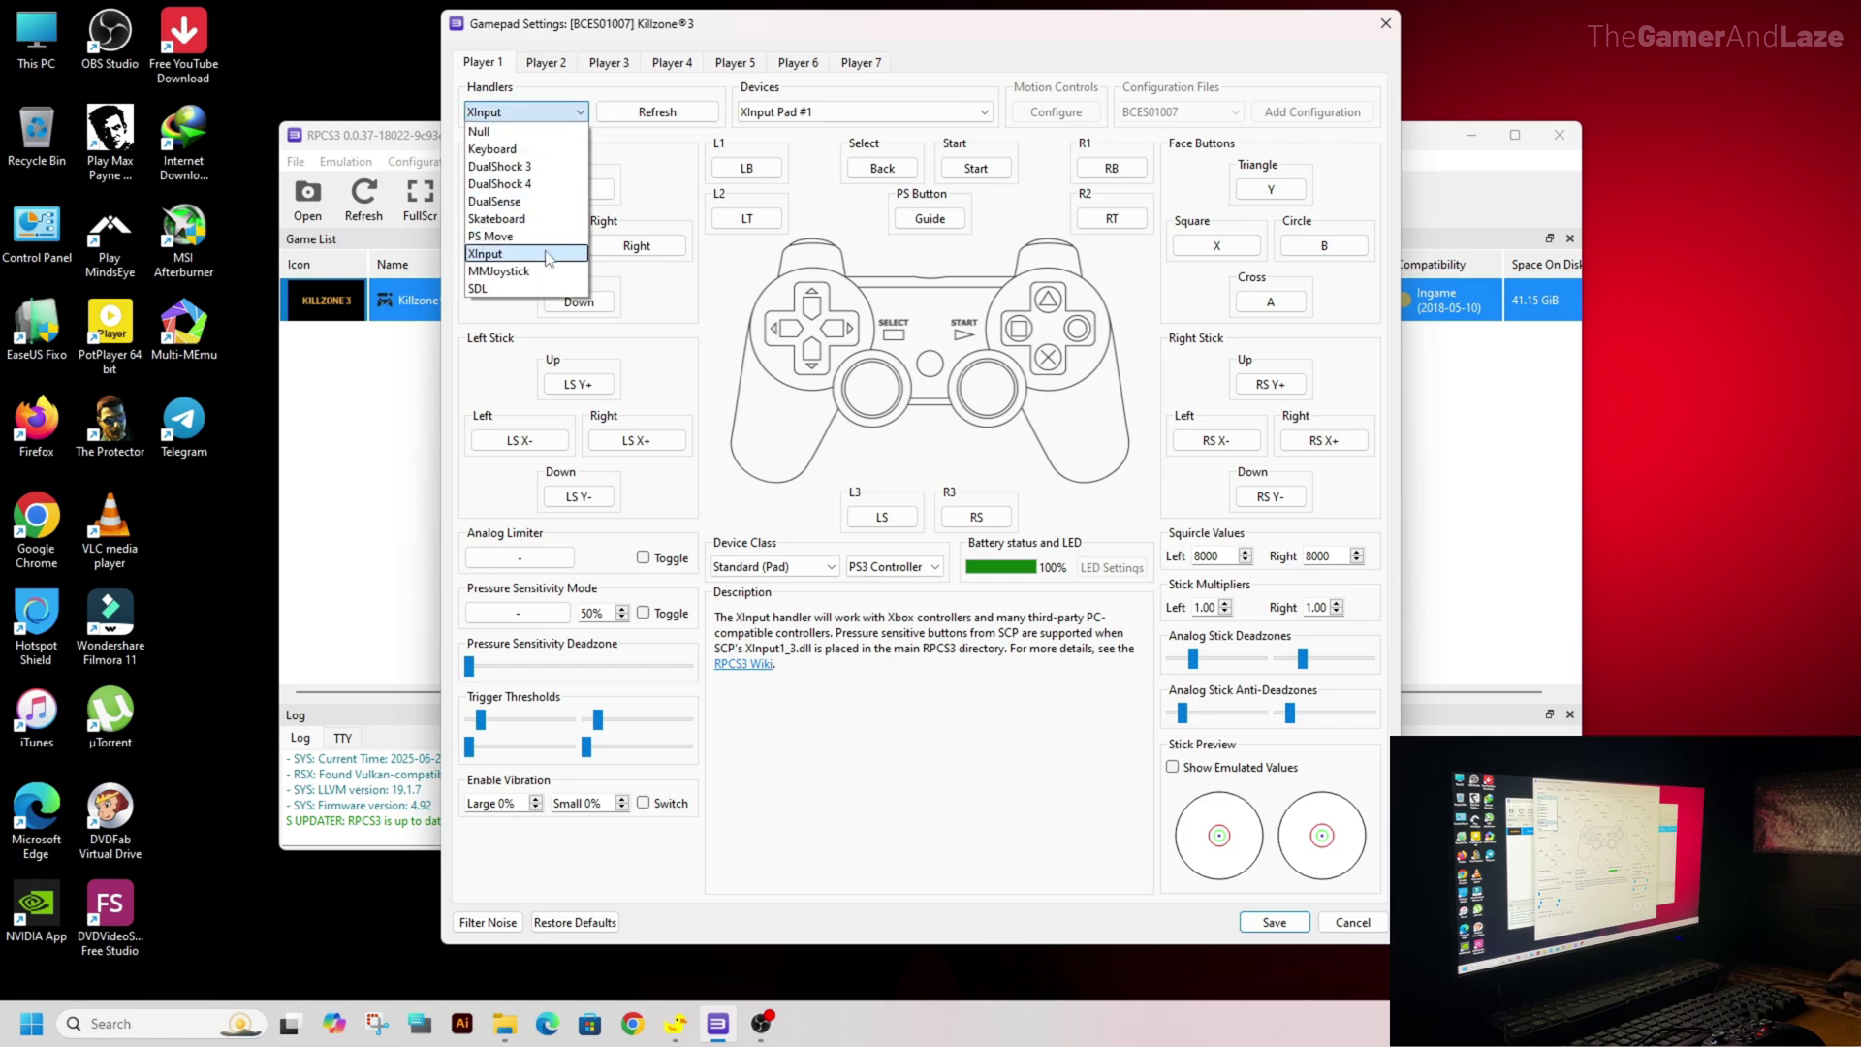
pyautogui.click(497, 256)
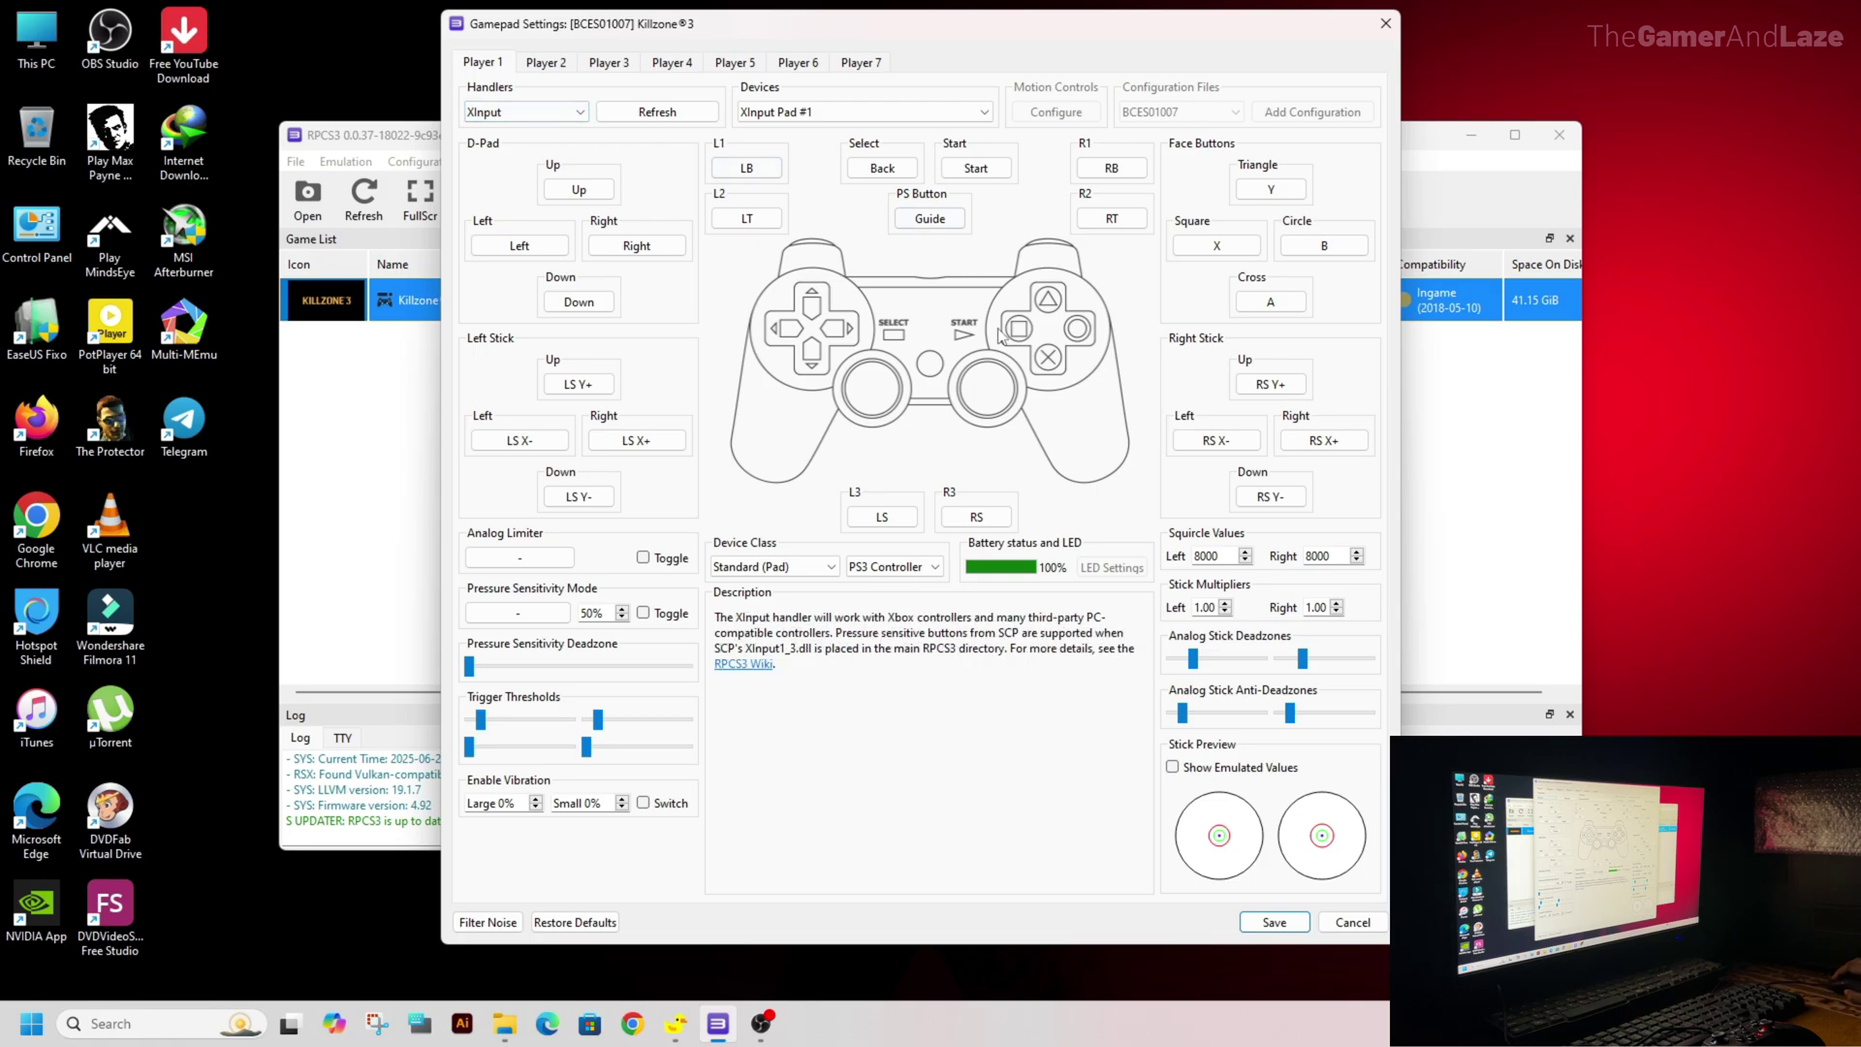
pyautogui.click(1274, 921)
# - In Killzone 3's game patches, expand v.01.00, have Disable MLAA enabled for both versions and Skip Intro for v.01.14, and save
pyautogui.rightClick(393, 290)
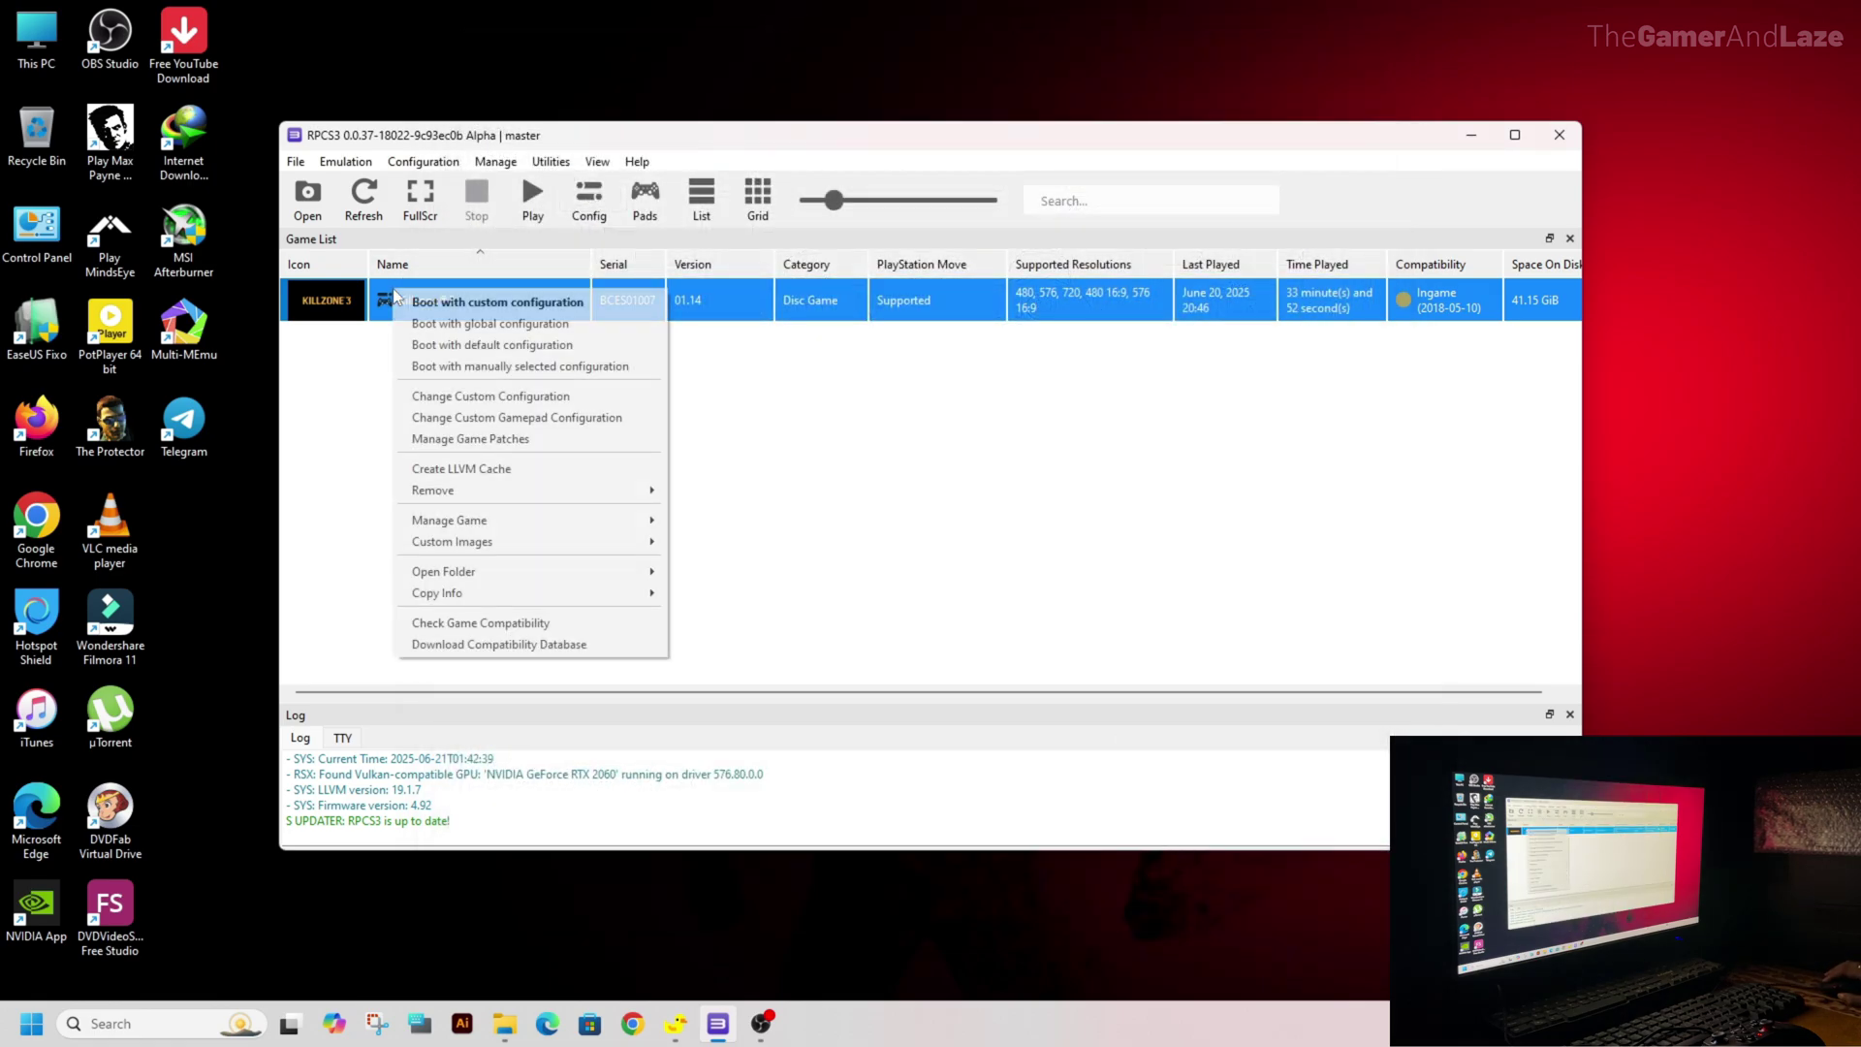
pyautogui.click(453, 440)
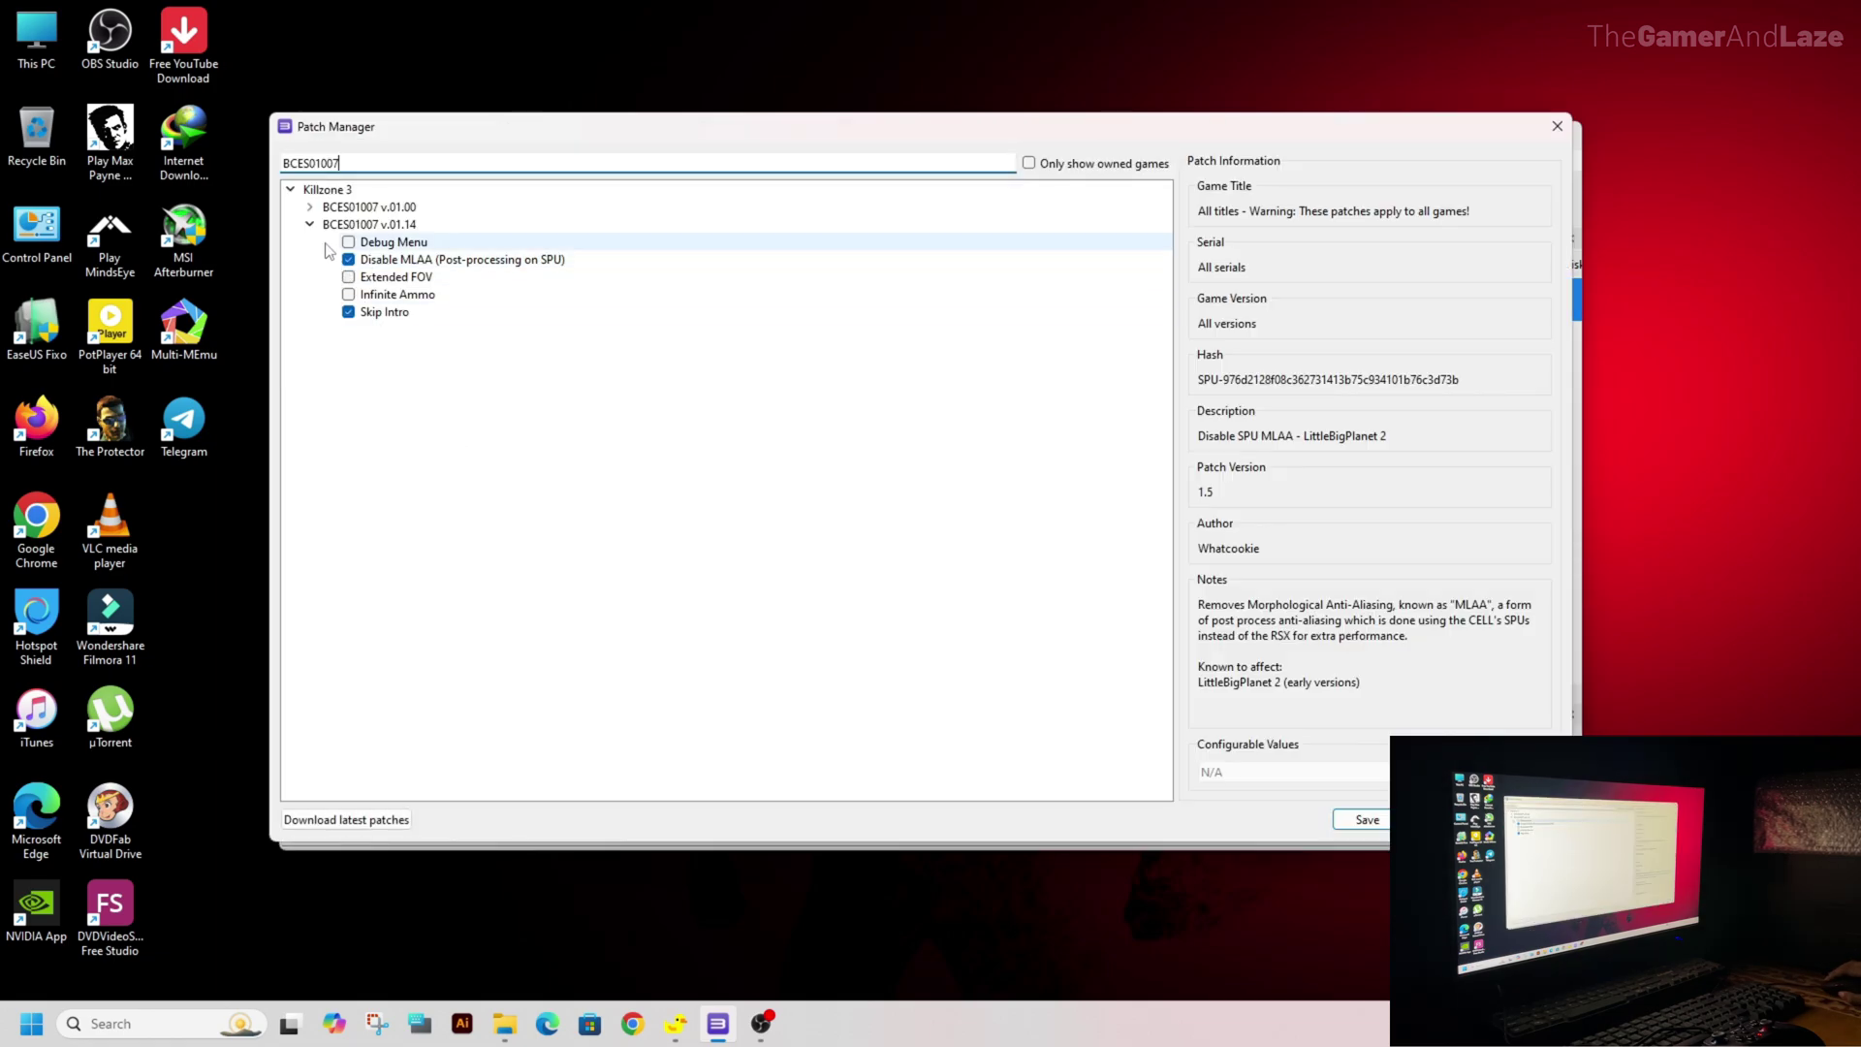
pyautogui.click(309, 206)
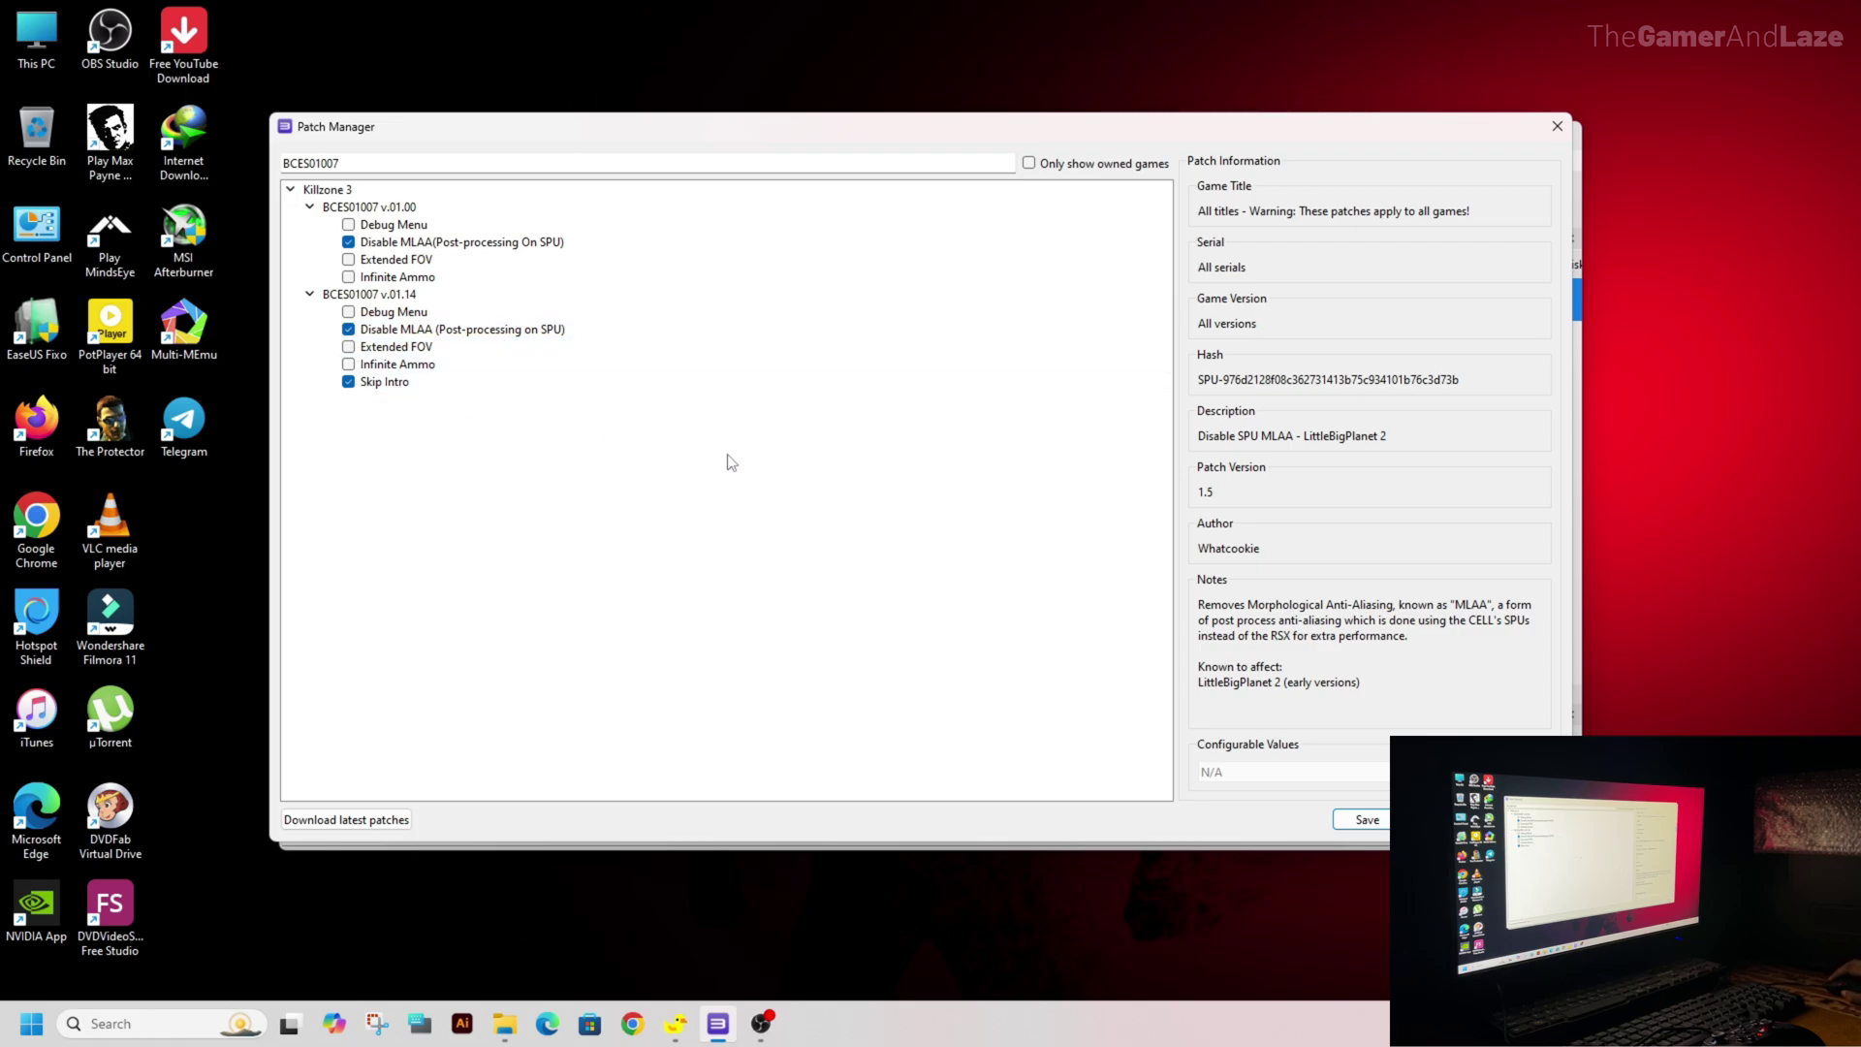
pyautogui.click(1362, 819)
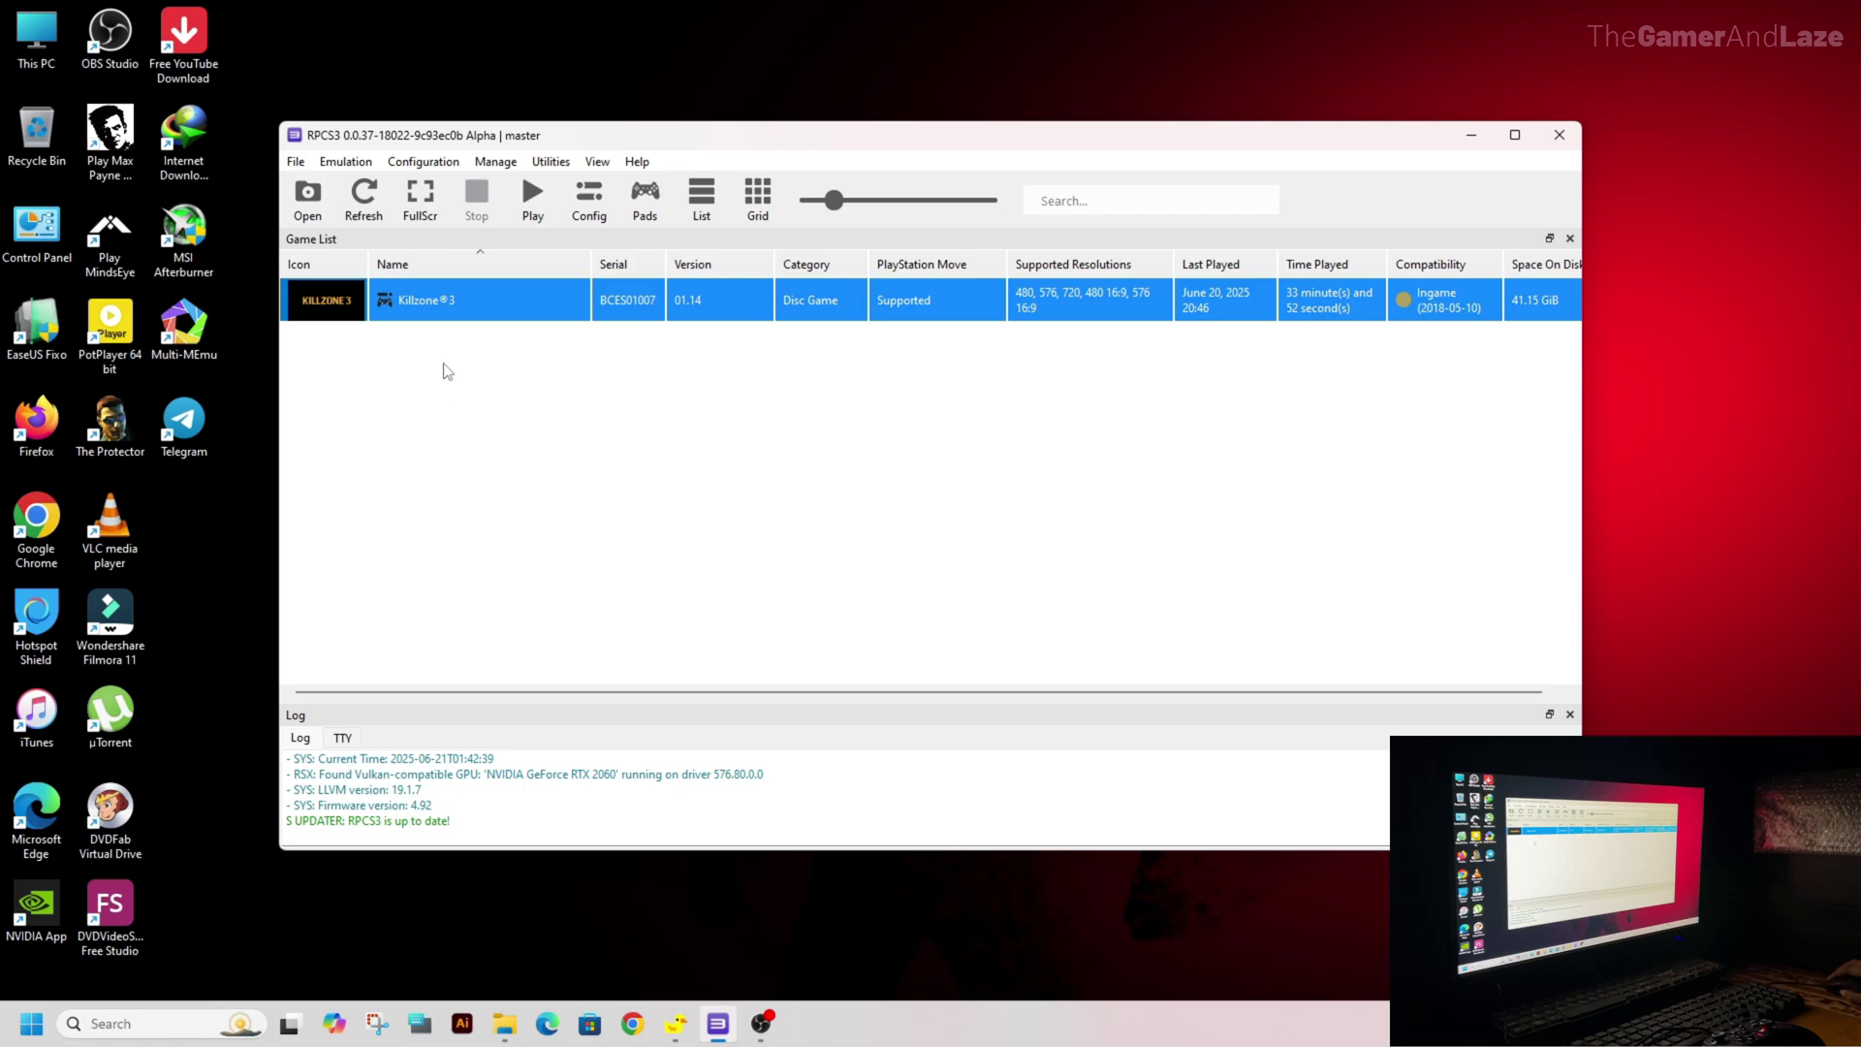
# - Boot Killzone 3 with its custom configuration and switch to Lossless Scaling
pyautogui.rightClick(385, 301)
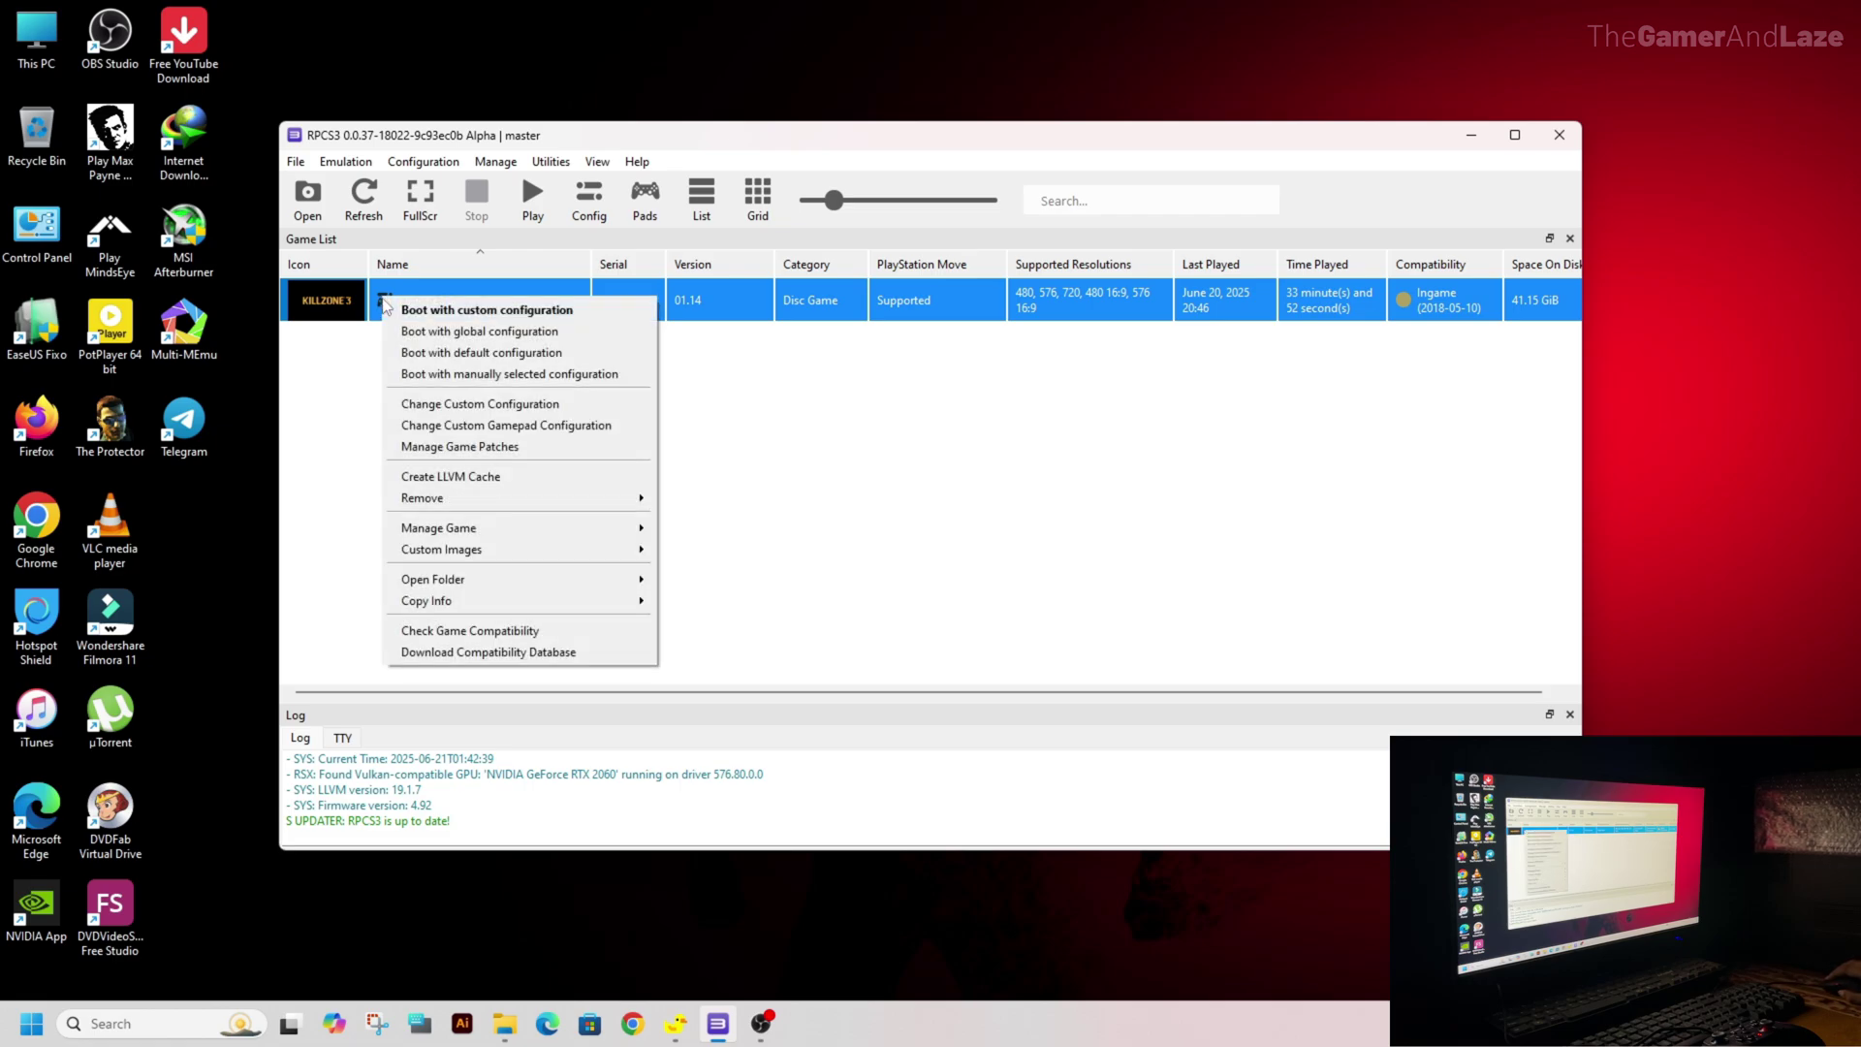
pyautogui.click(449, 312)
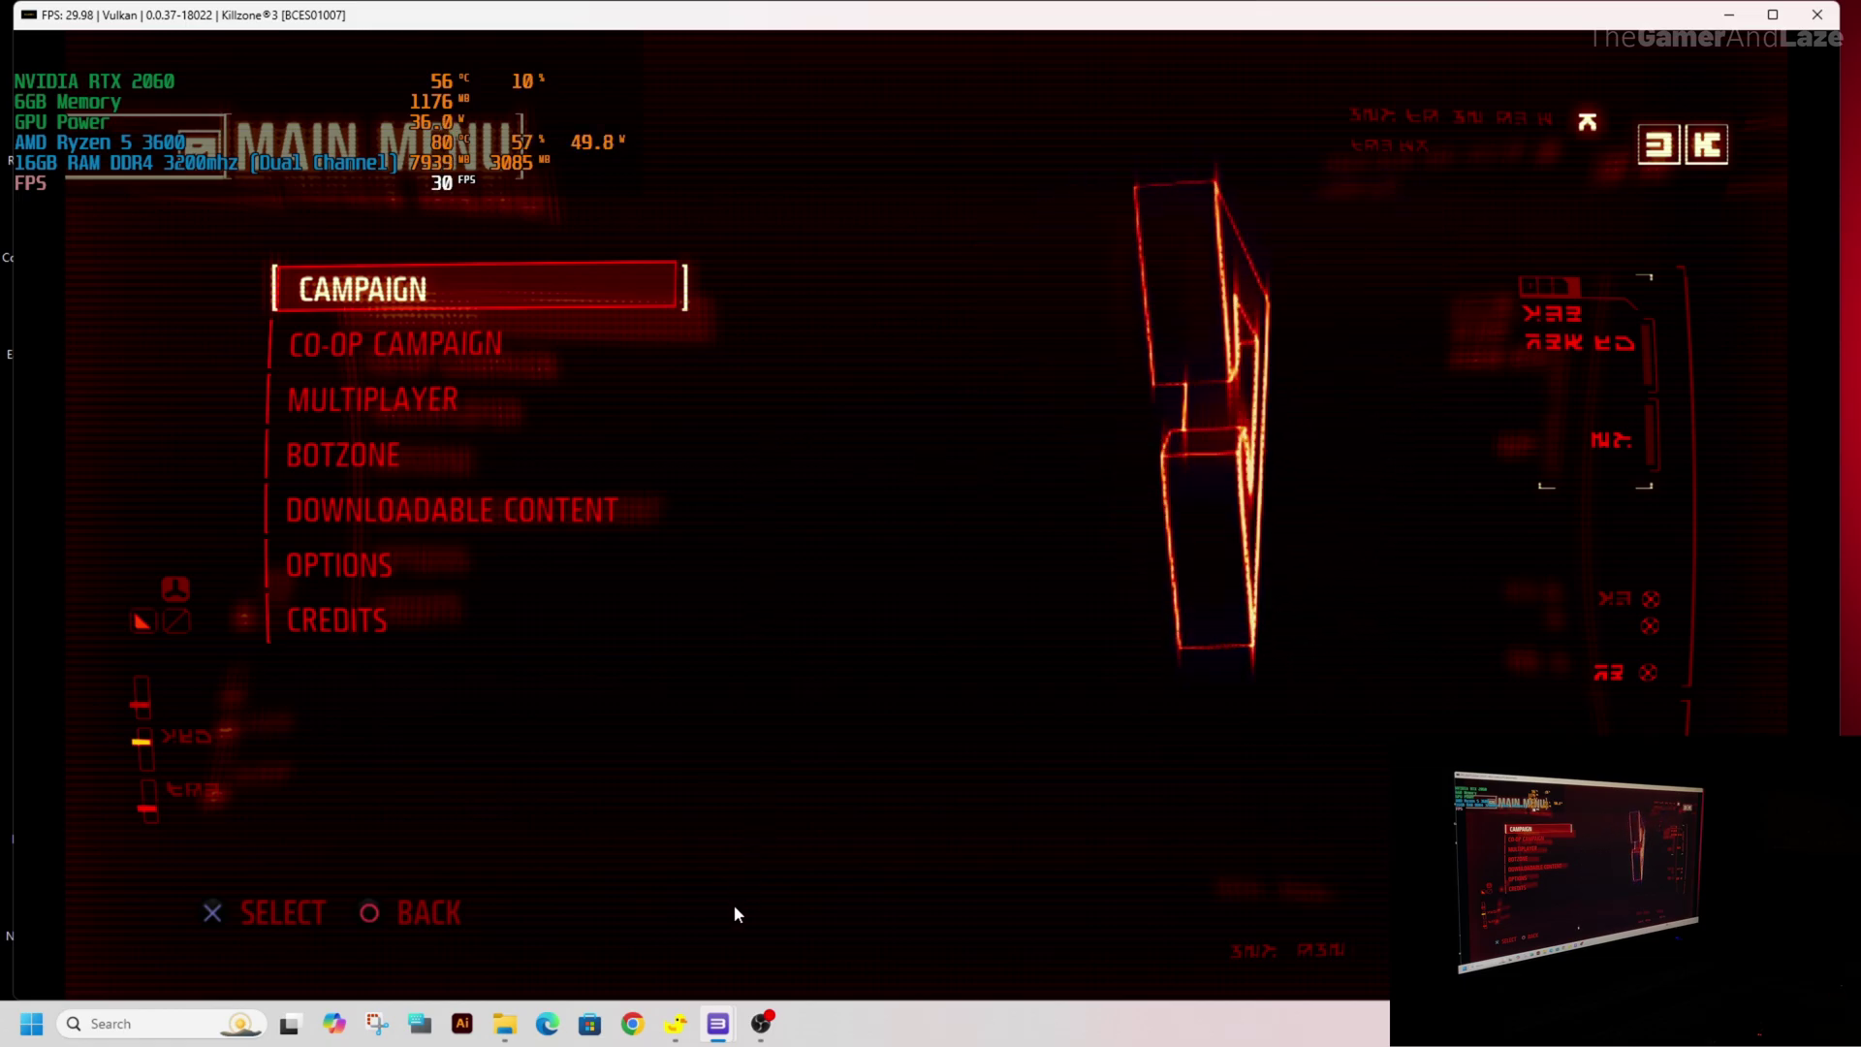
pyautogui.moveTo(683, 1037)
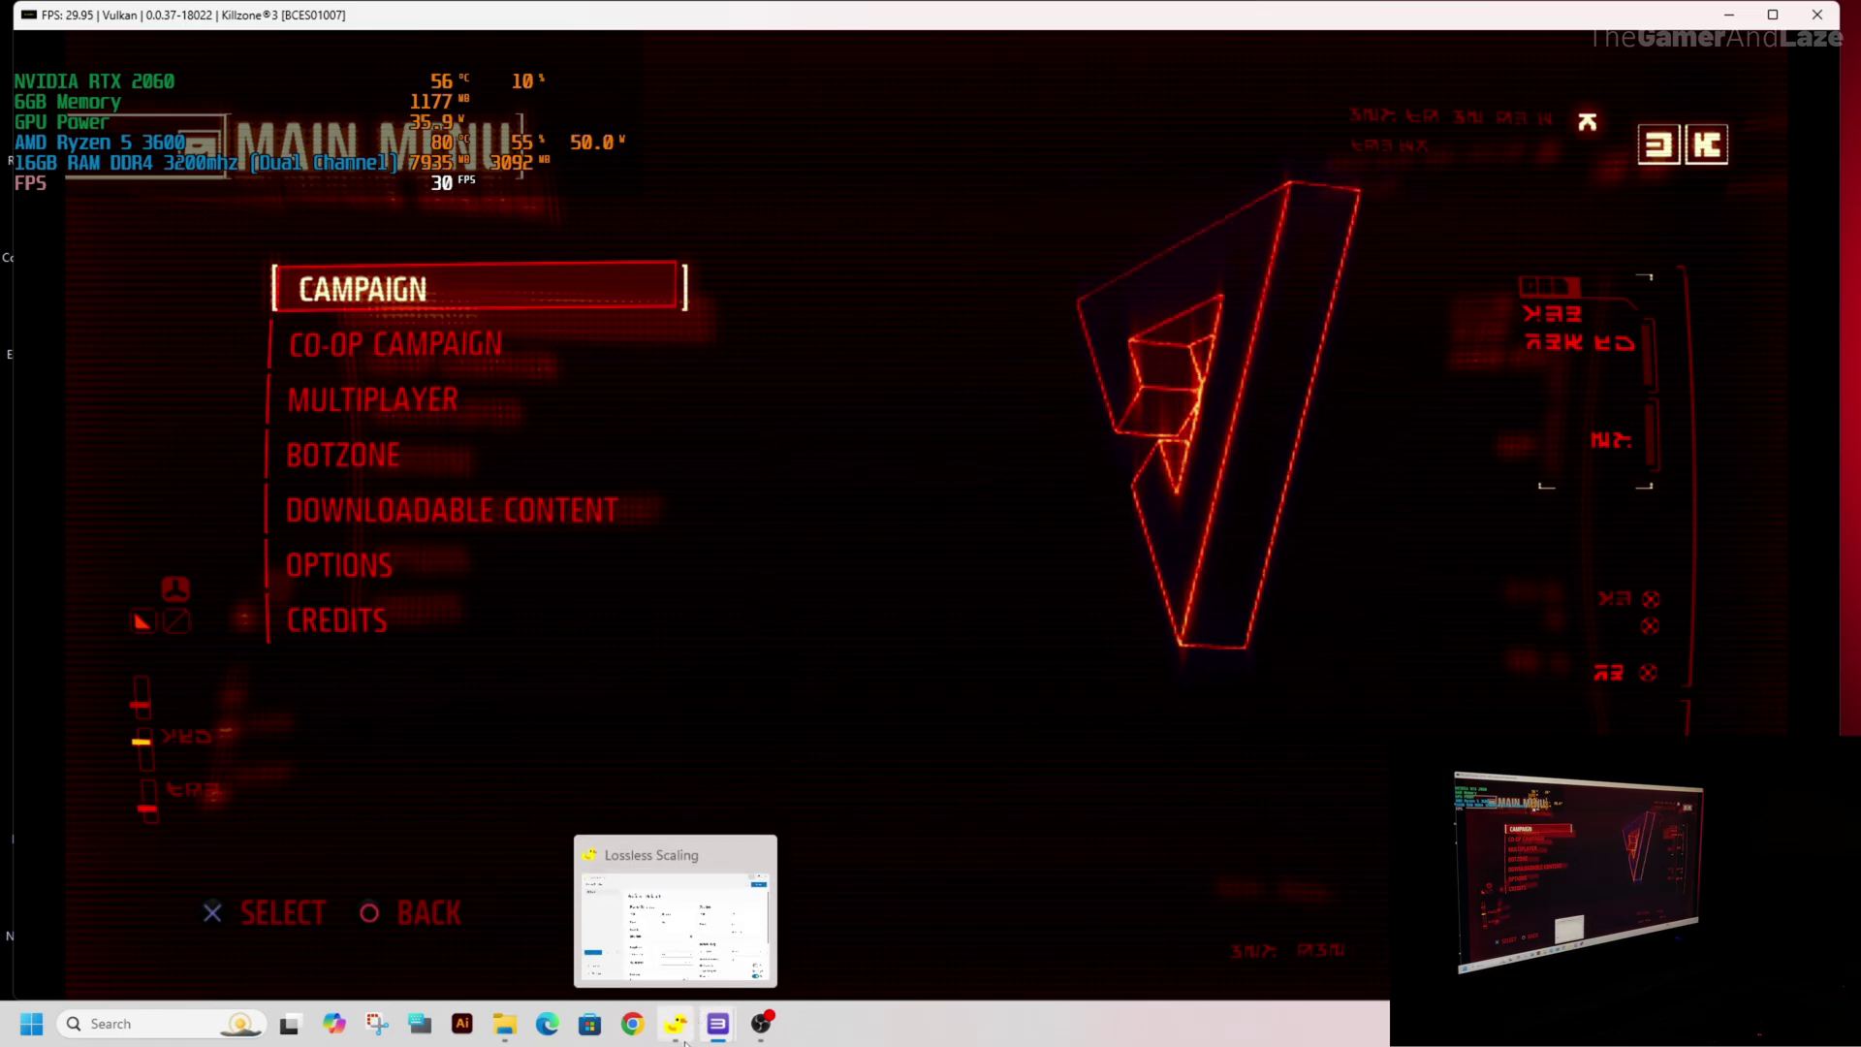
pyautogui.click(684, 1032)
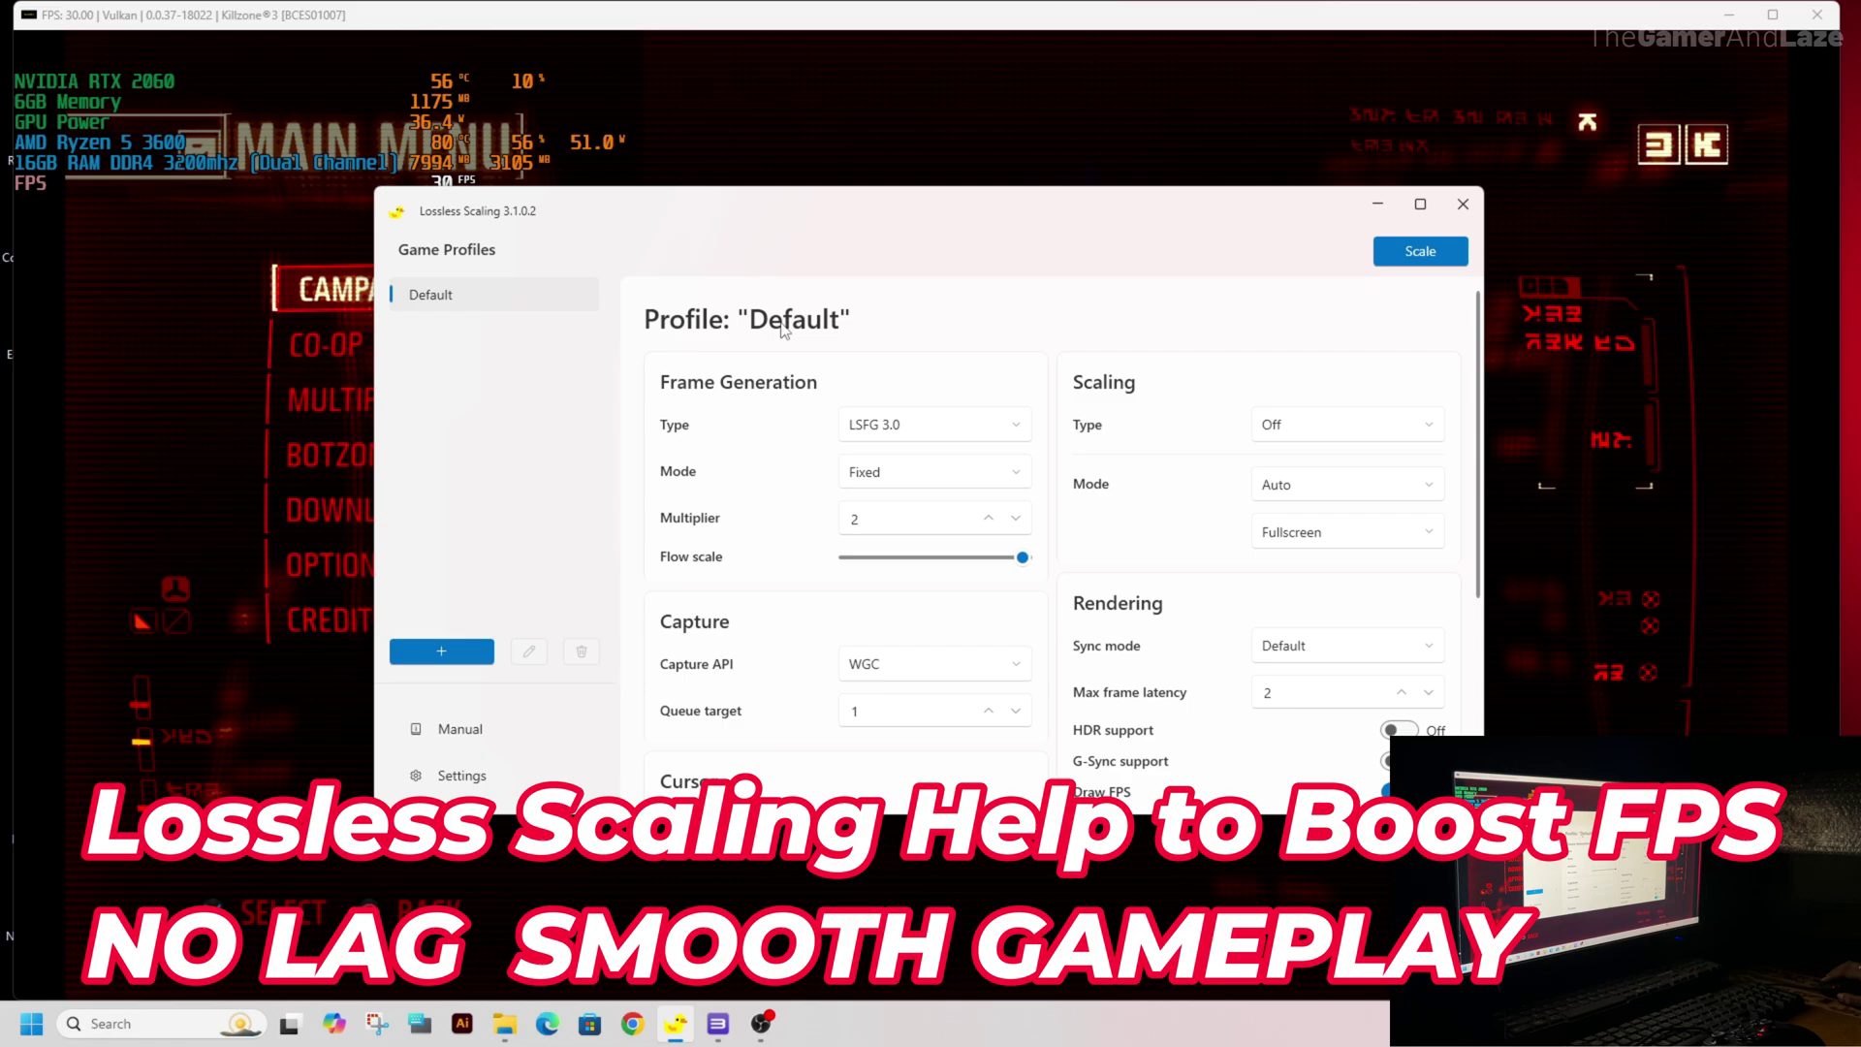
# - Have frame generation in the Default profile use LSFG 3.0 in Fixed mode with a multiplier of 2
pyautogui.click(1014, 428)
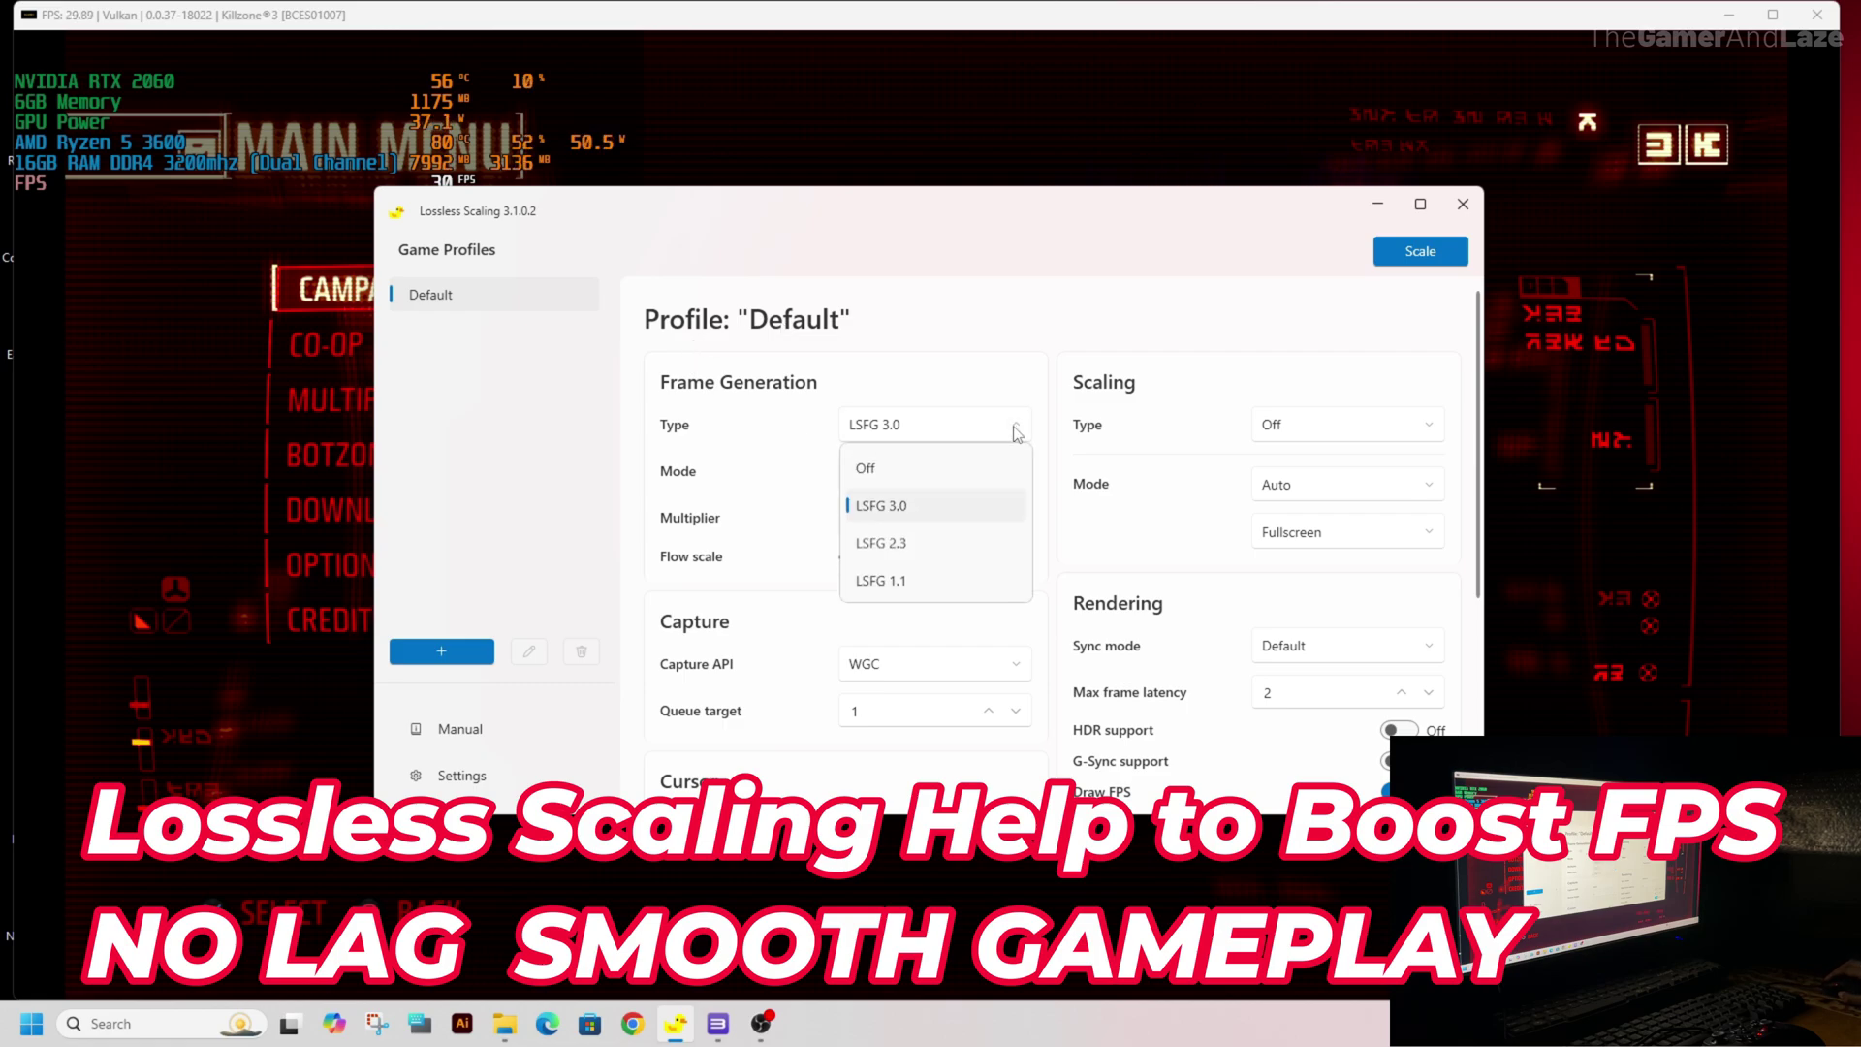
pyautogui.click(888, 508)
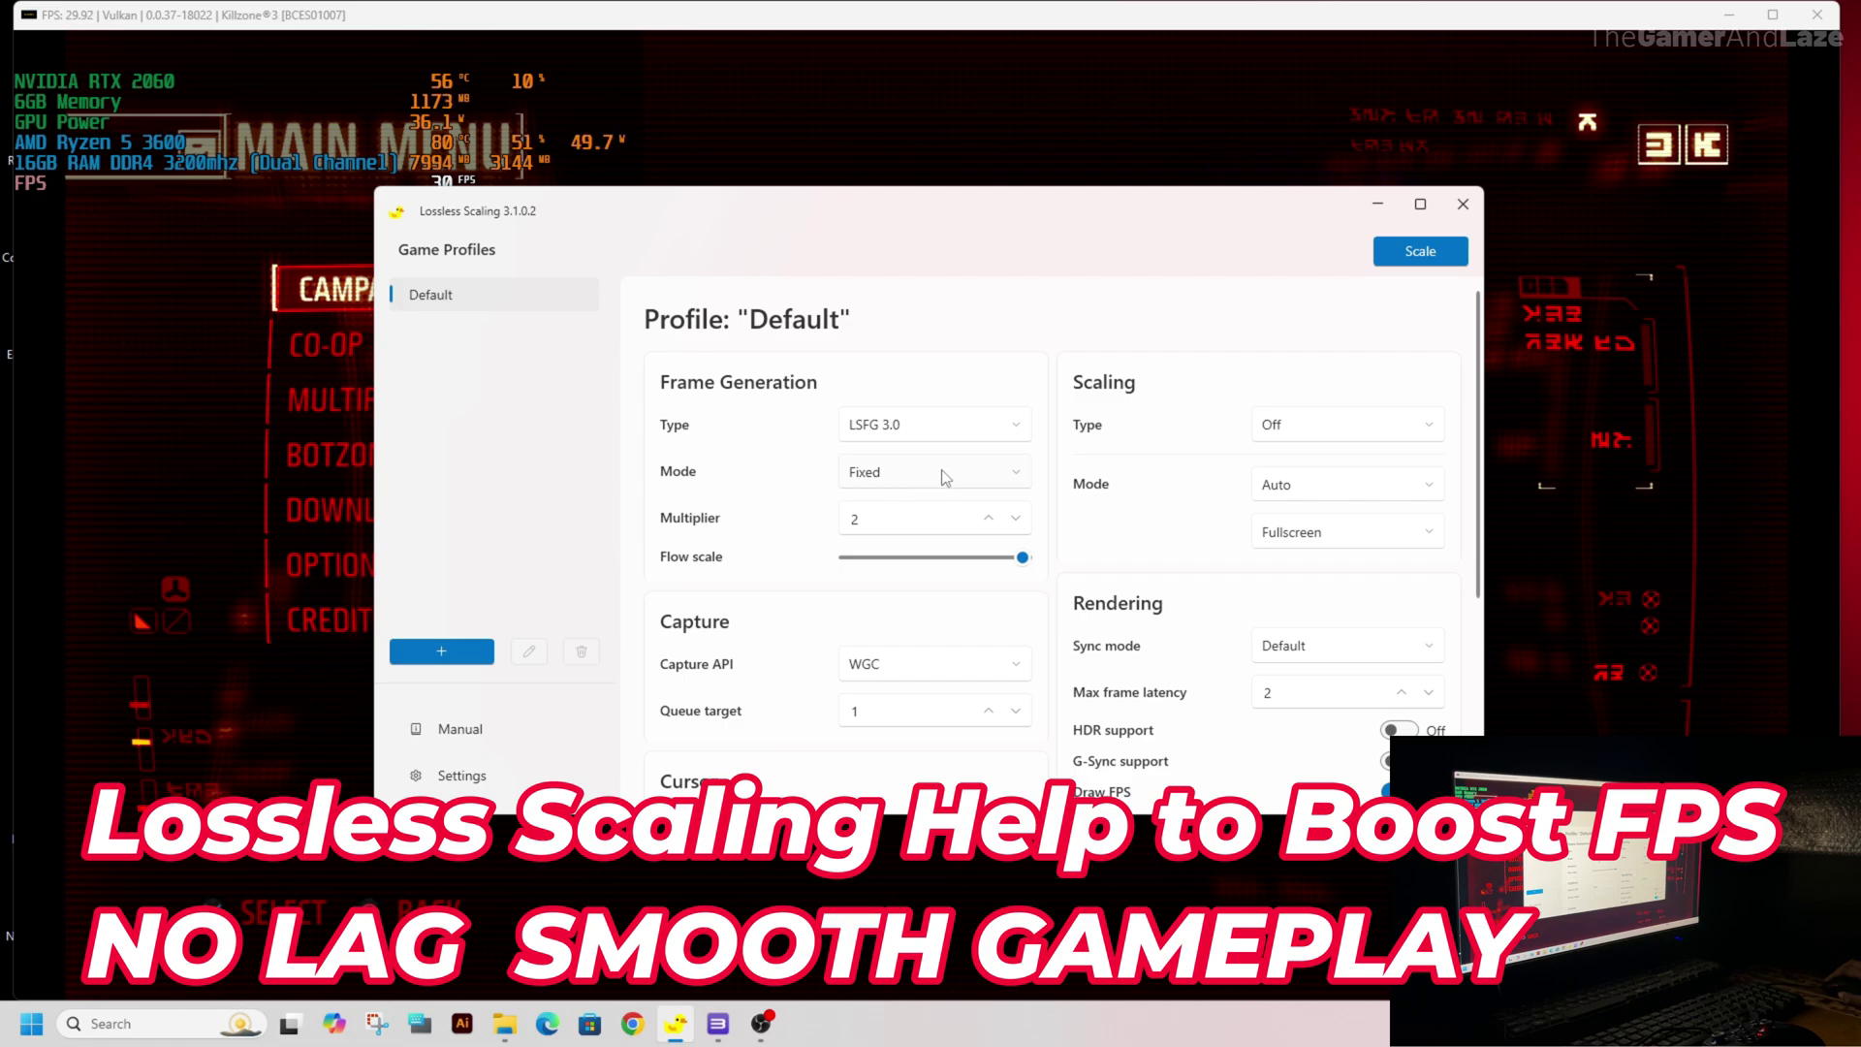
pyautogui.click(942, 473)
pyautogui.click(879, 515)
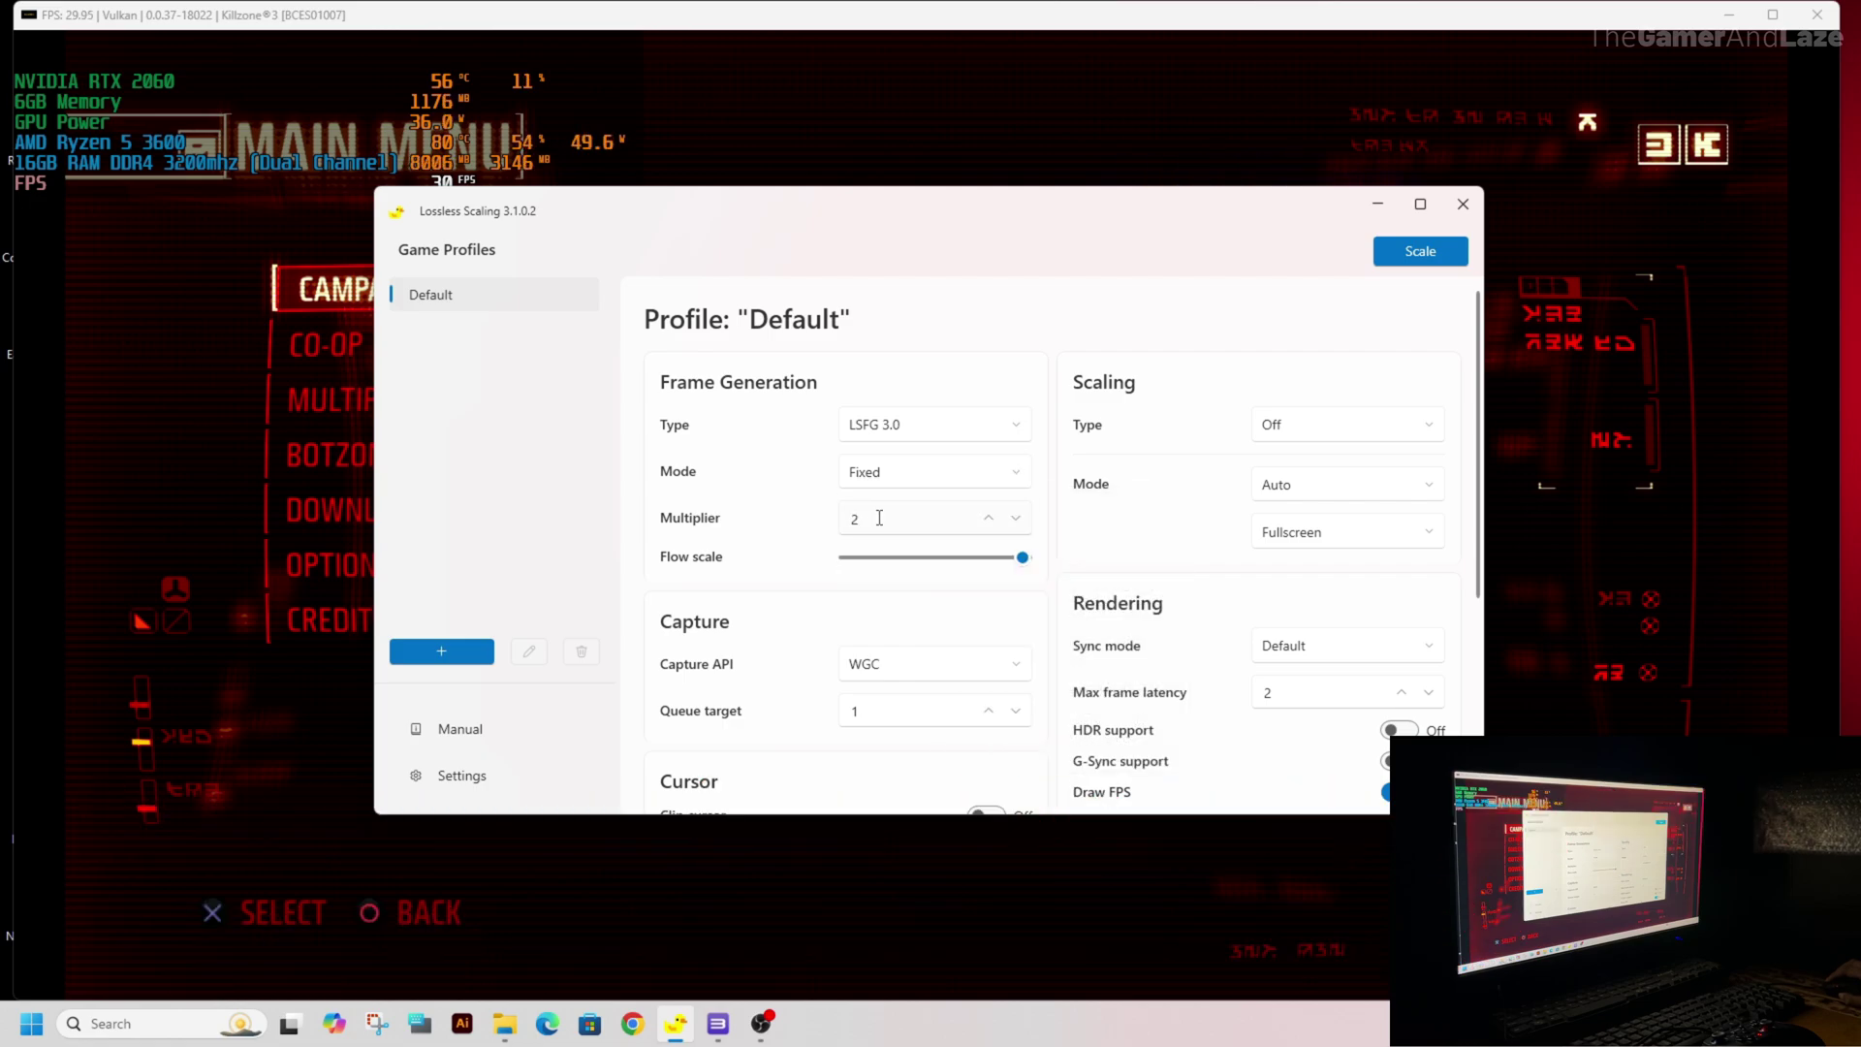
pyautogui.click(877, 523)
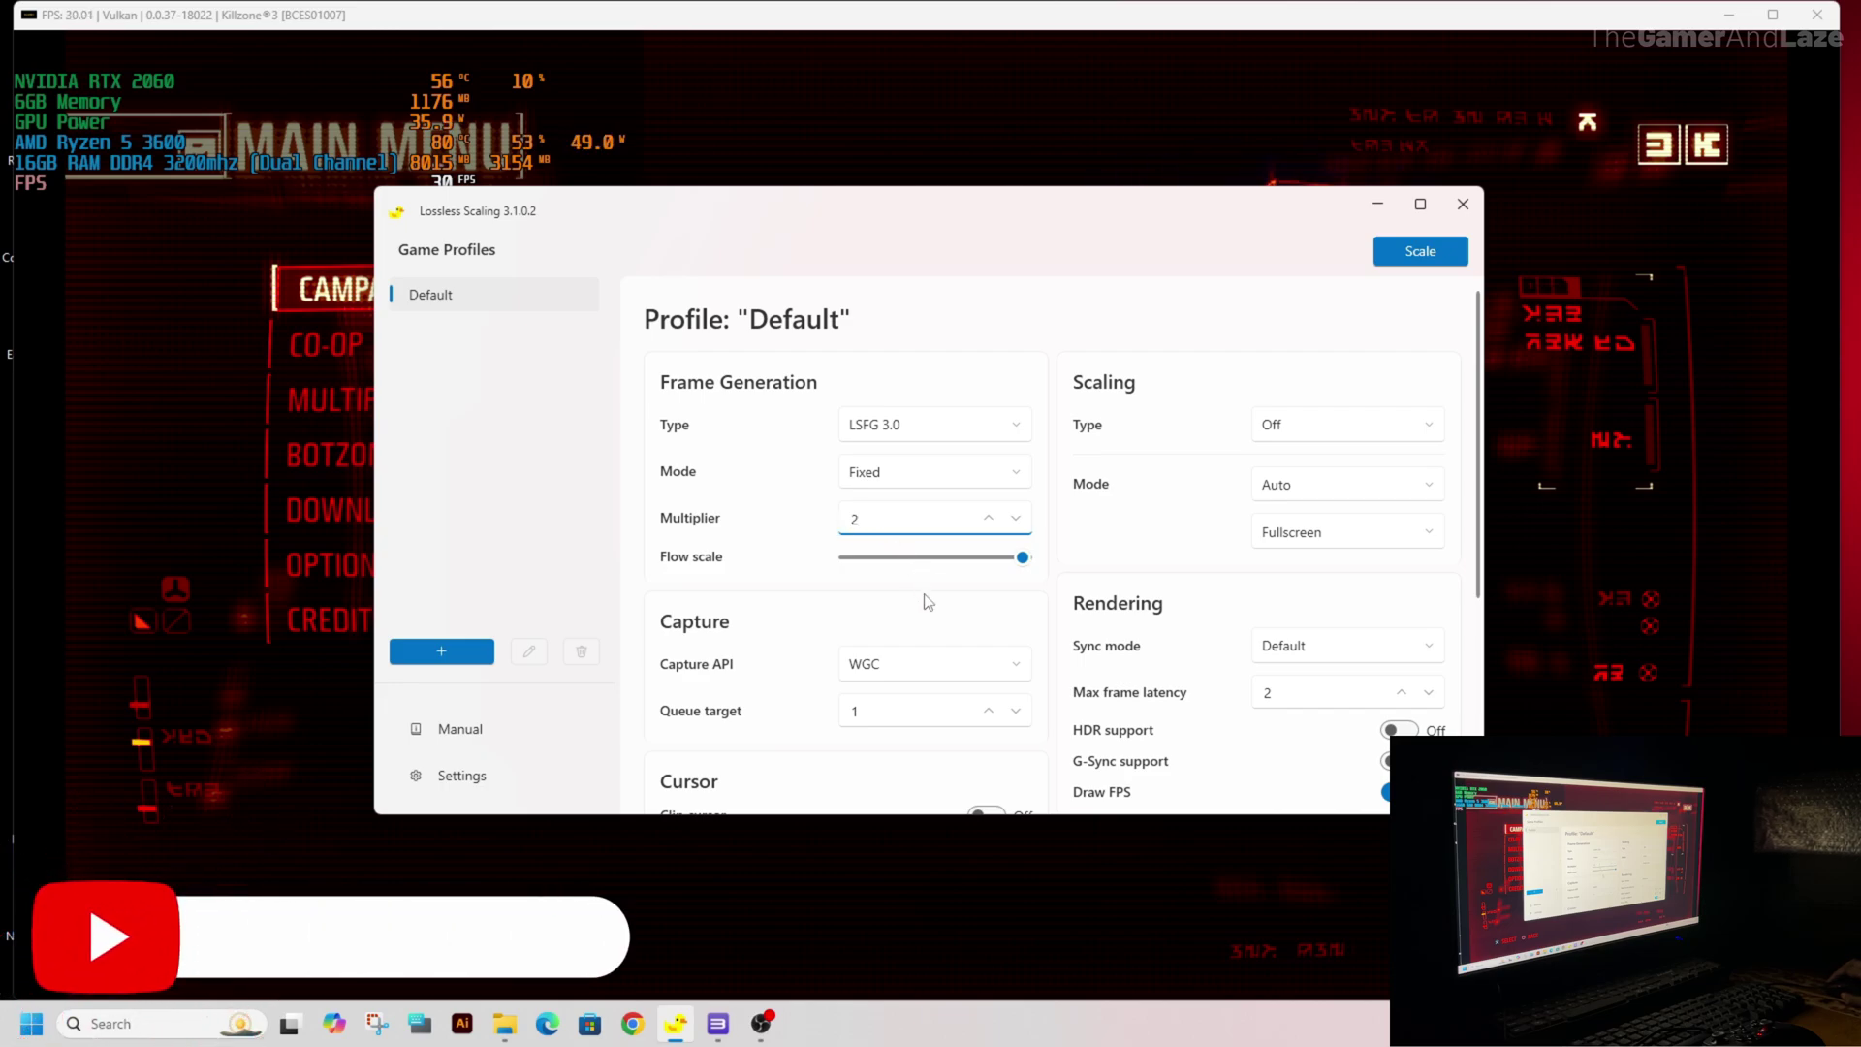
# - Keep the scaling type Off, with the scaling mode at Auto and Fullscreen
pyautogui.click(1296, 429)
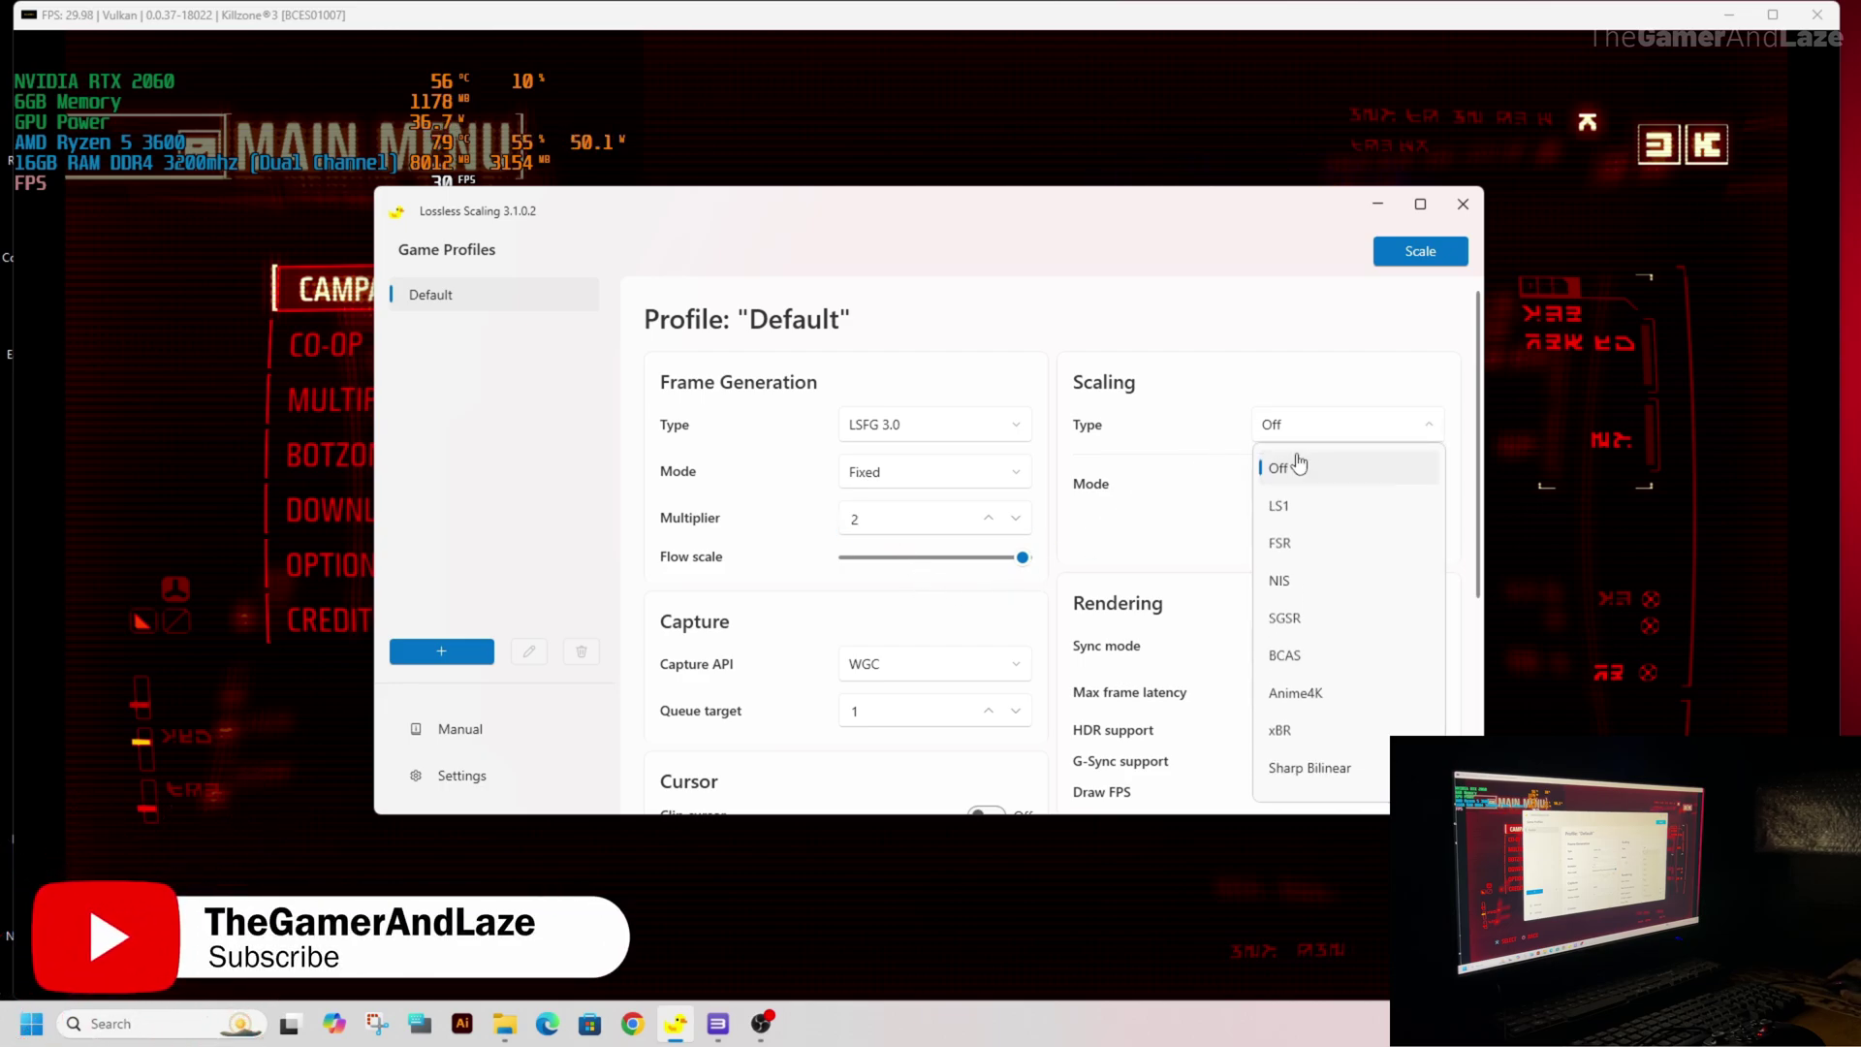
pyautogui.click(1281, 479)
pyautogui.click(1313, 488)
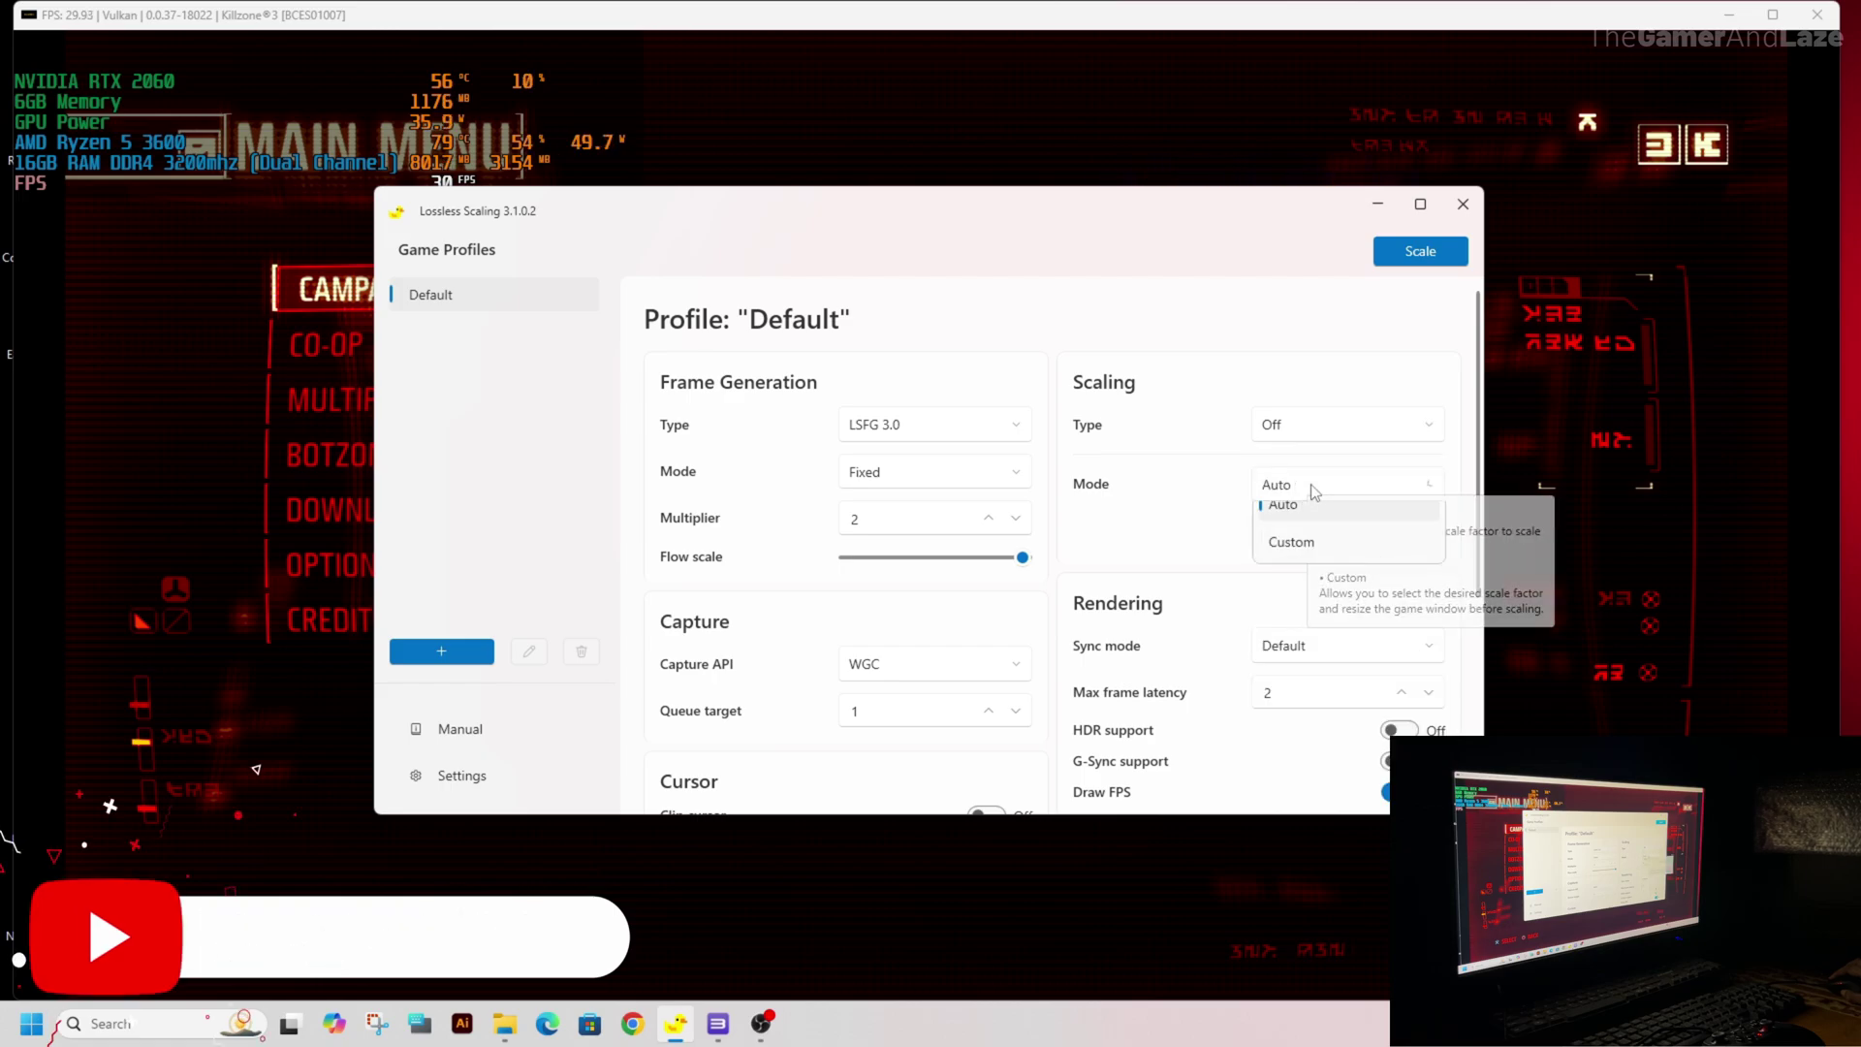
pyautogui.click(1314, 493)
pyautogui.click(1317, 530)
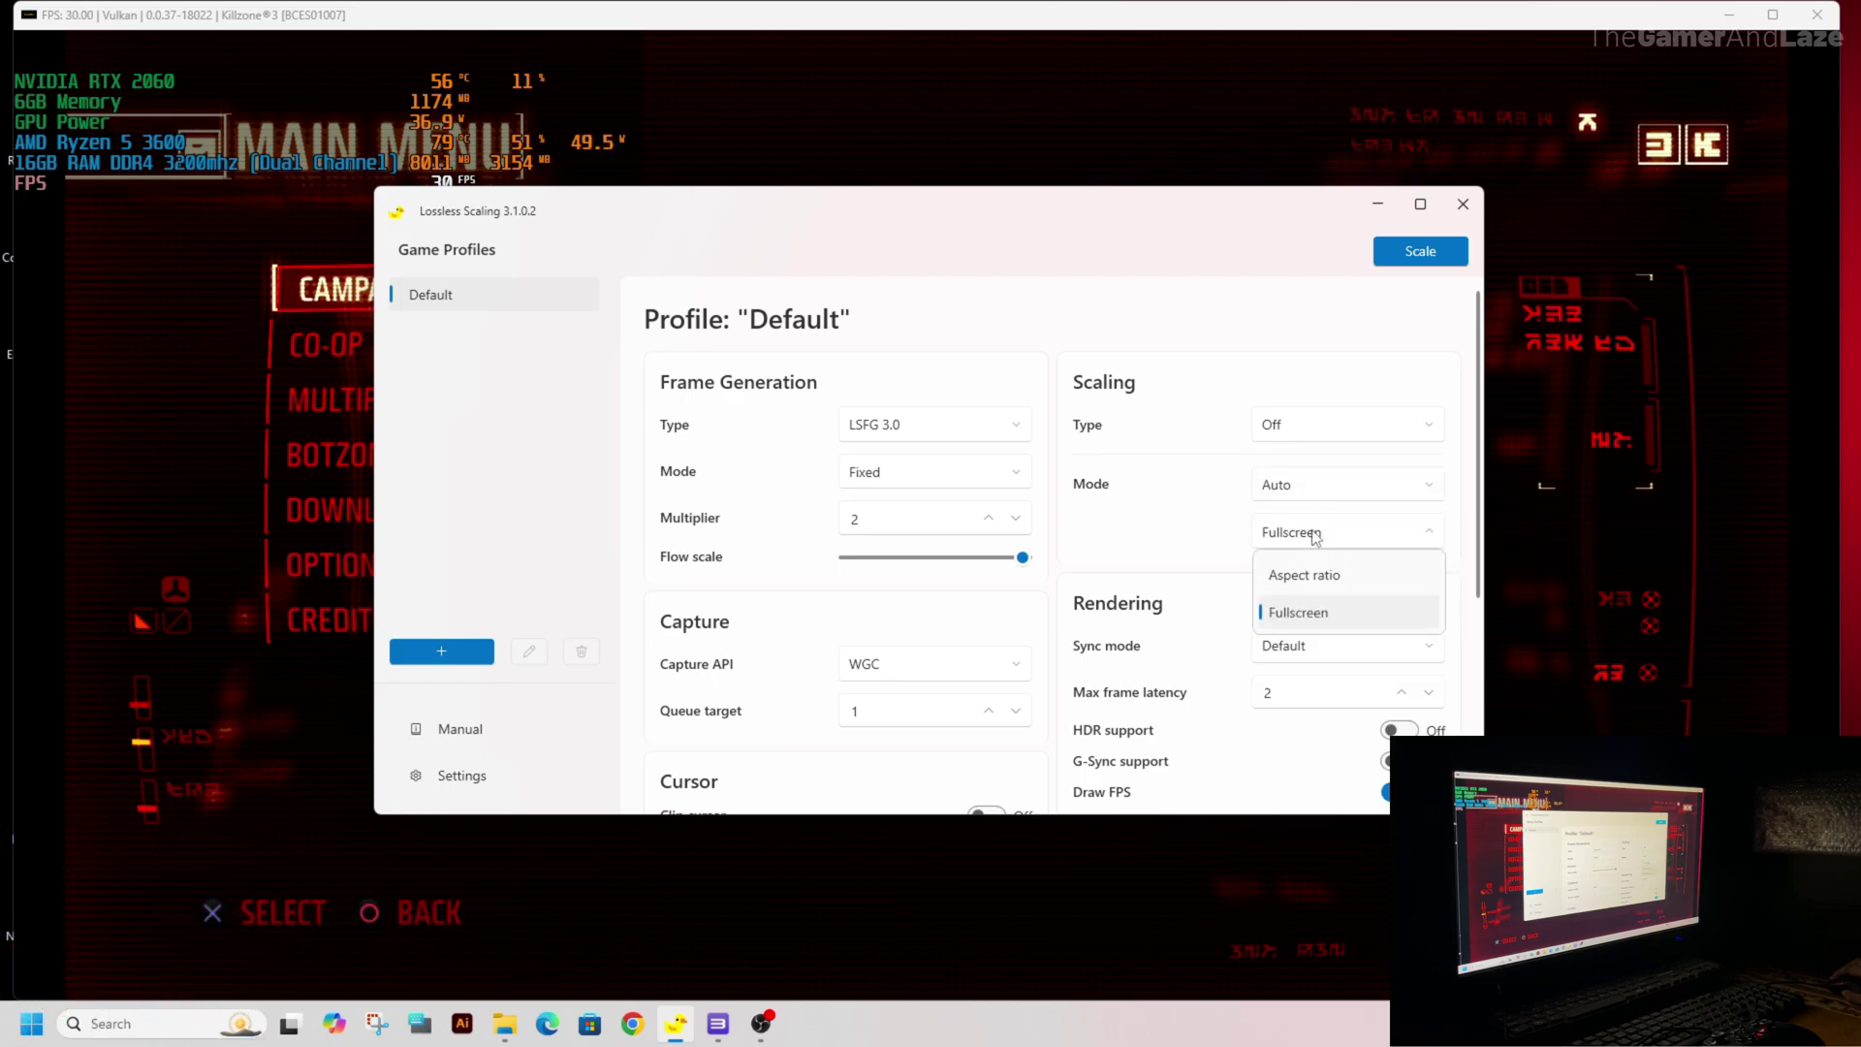
pyautogui.click(1315, 535)
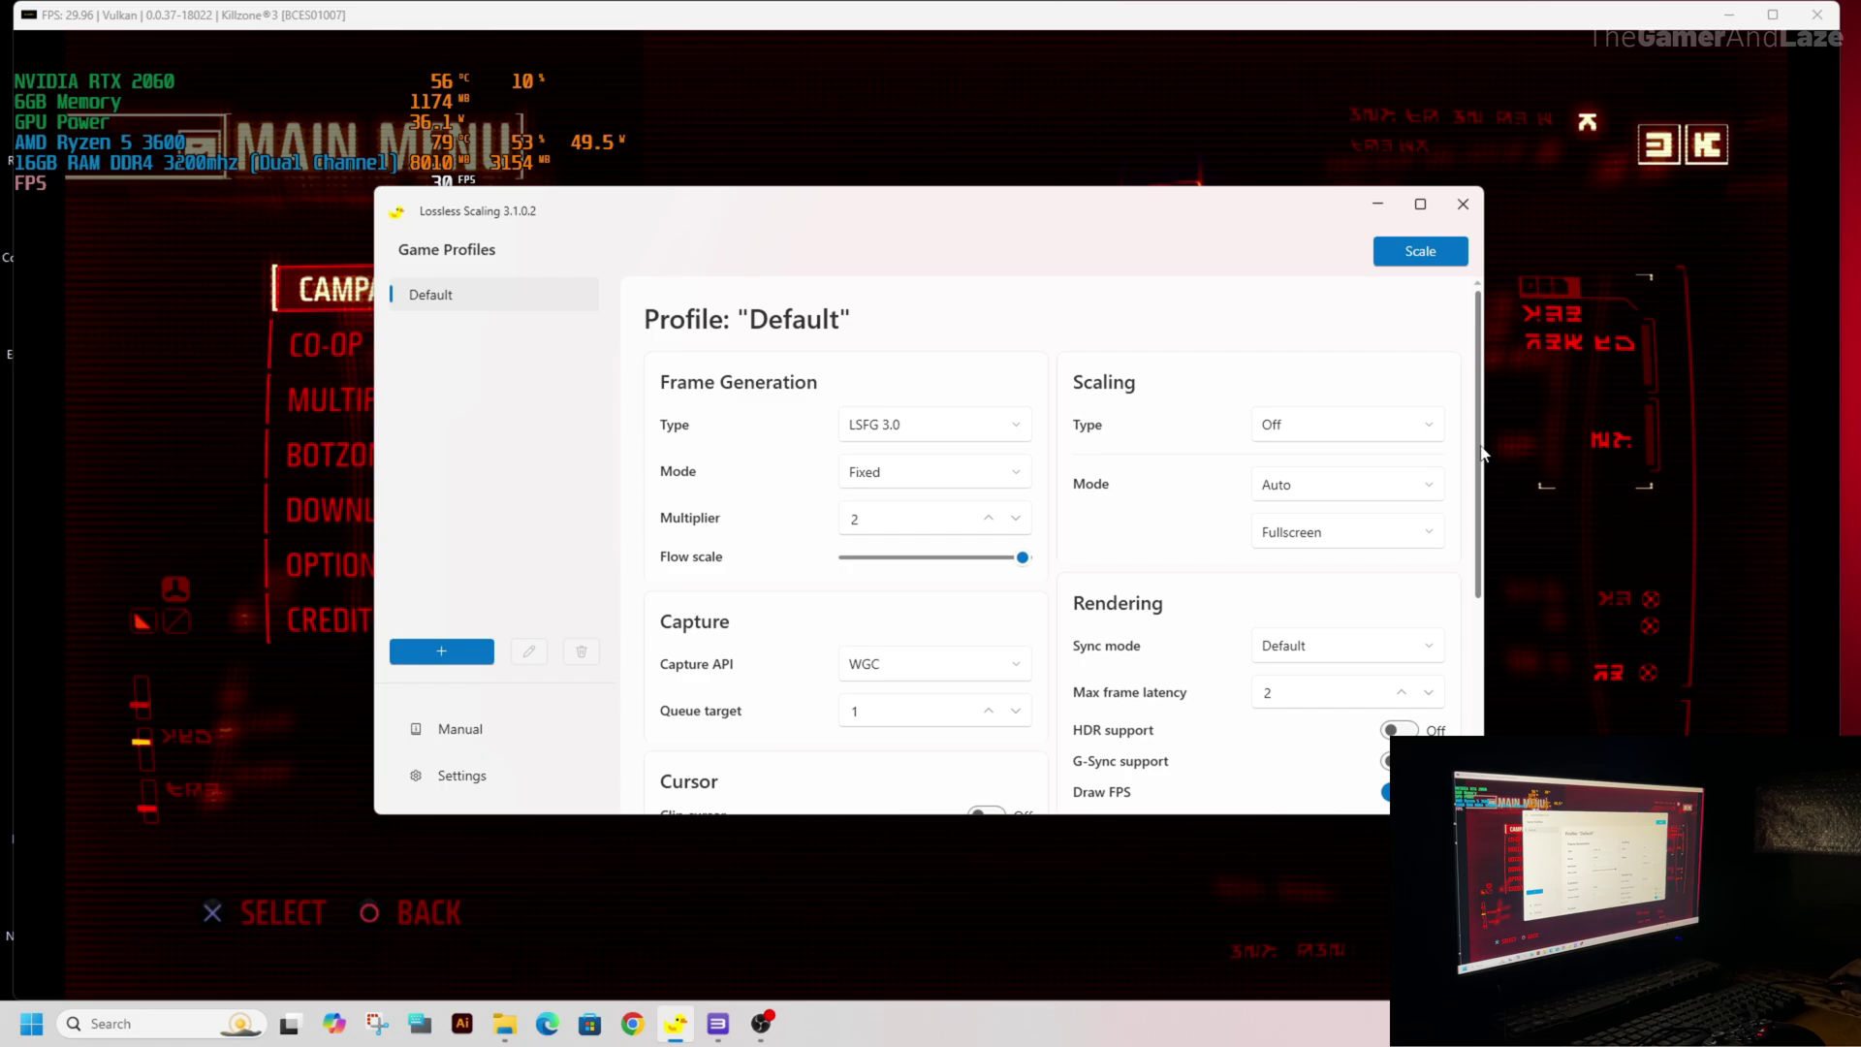
# - Have the capture API set to WGC with a queue target of 1
pyautogui.moveTo(1479, 459); pyautogui.dragTo(1479, 618)
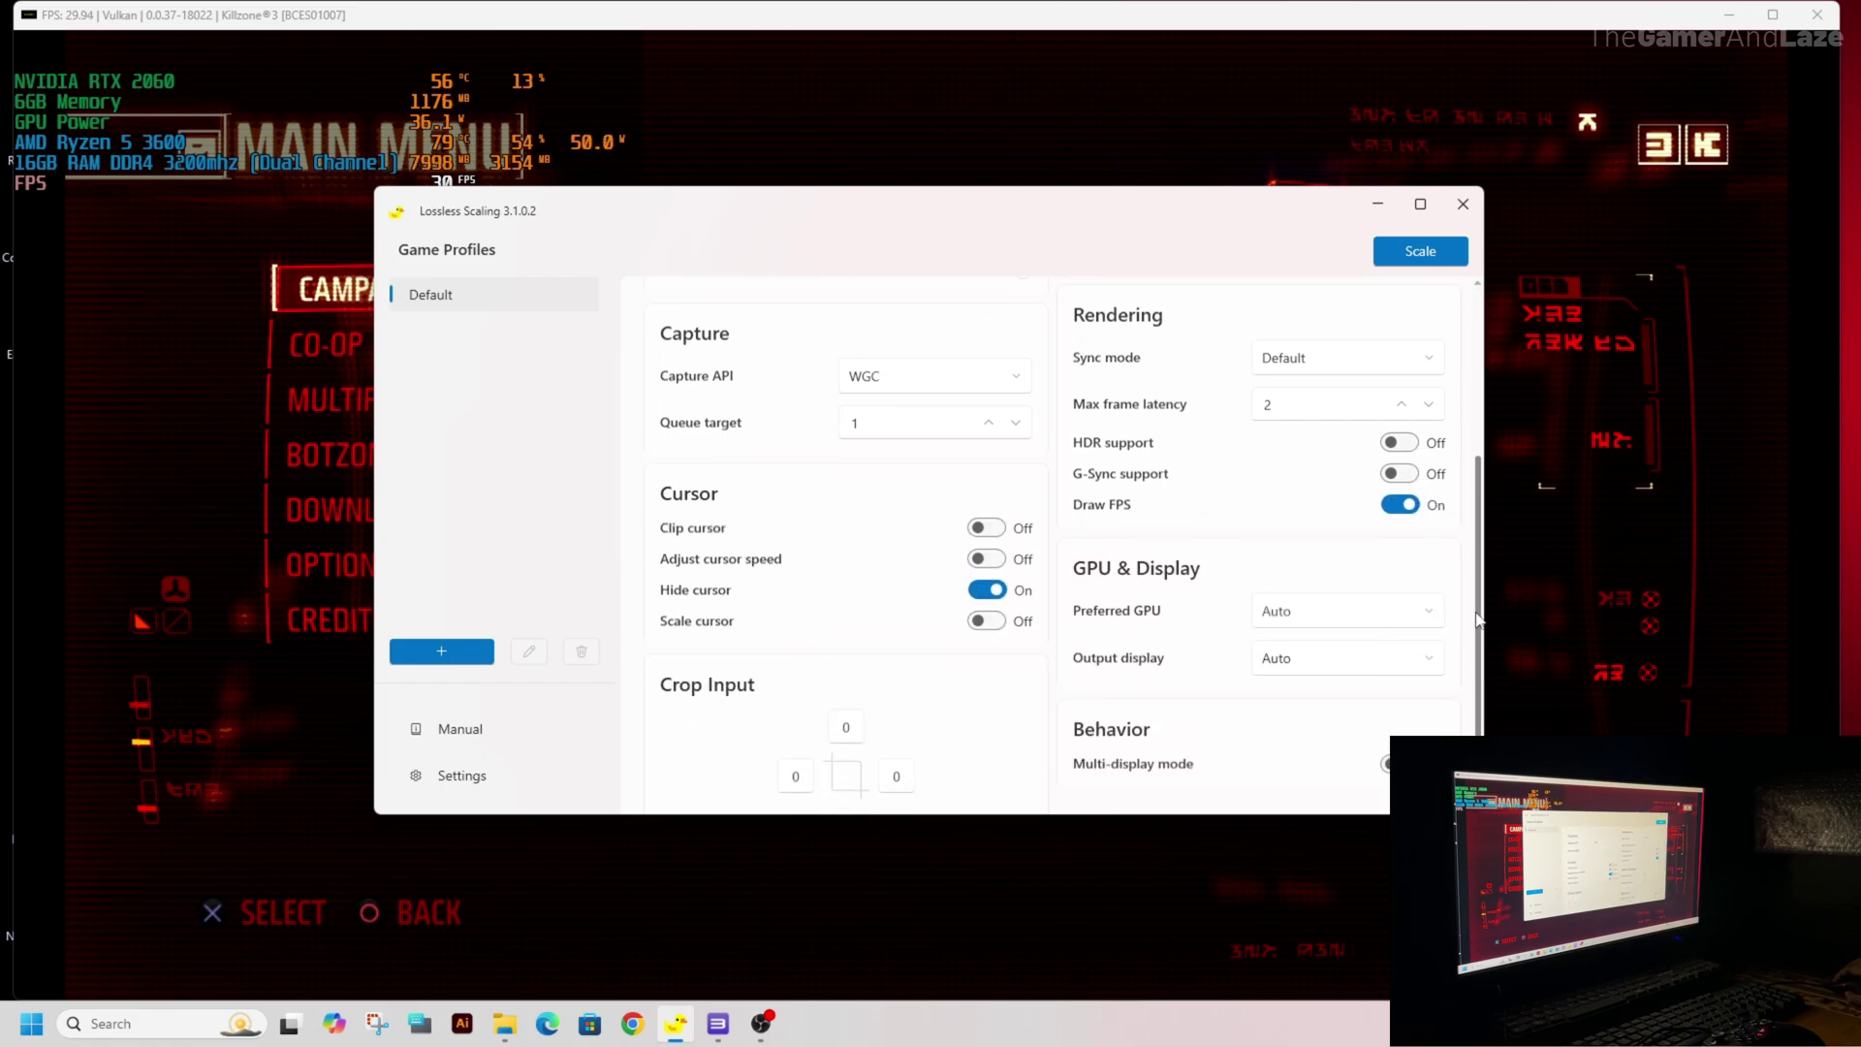
pyautogui.click(936, 383)
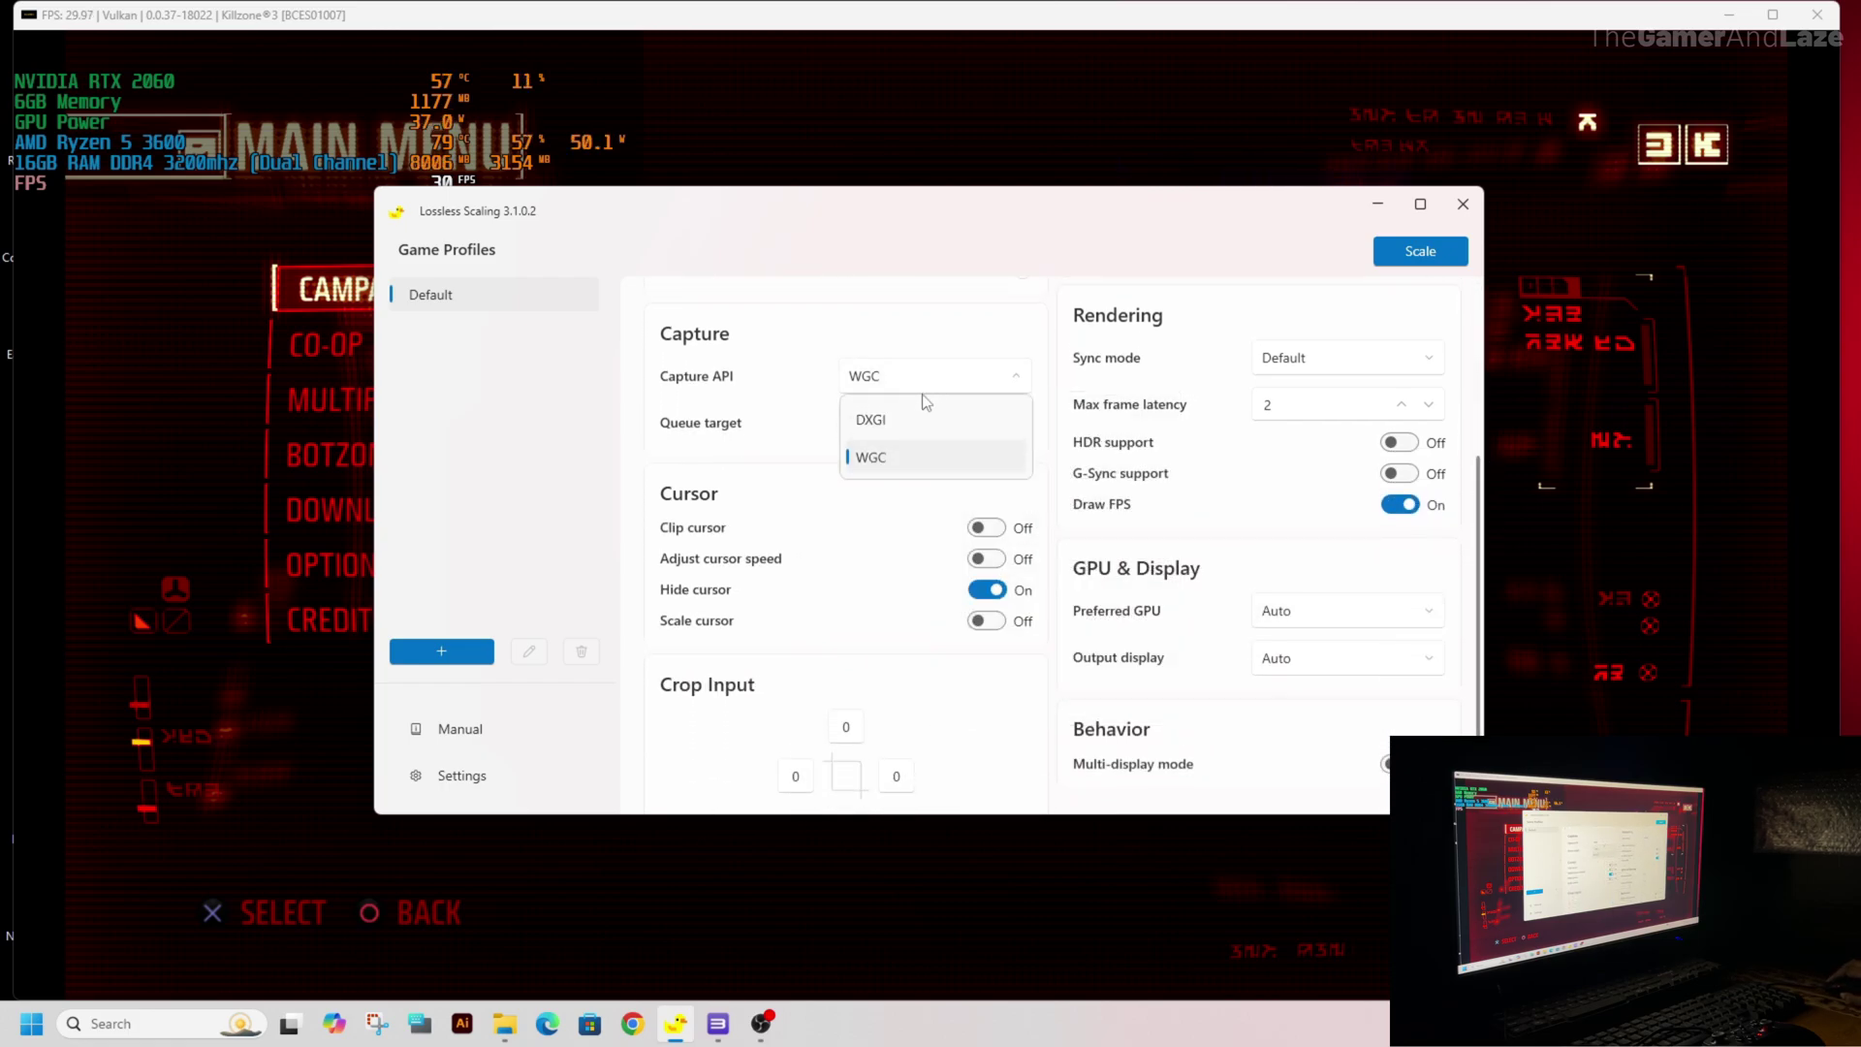
pyautogui.click(880, 465)
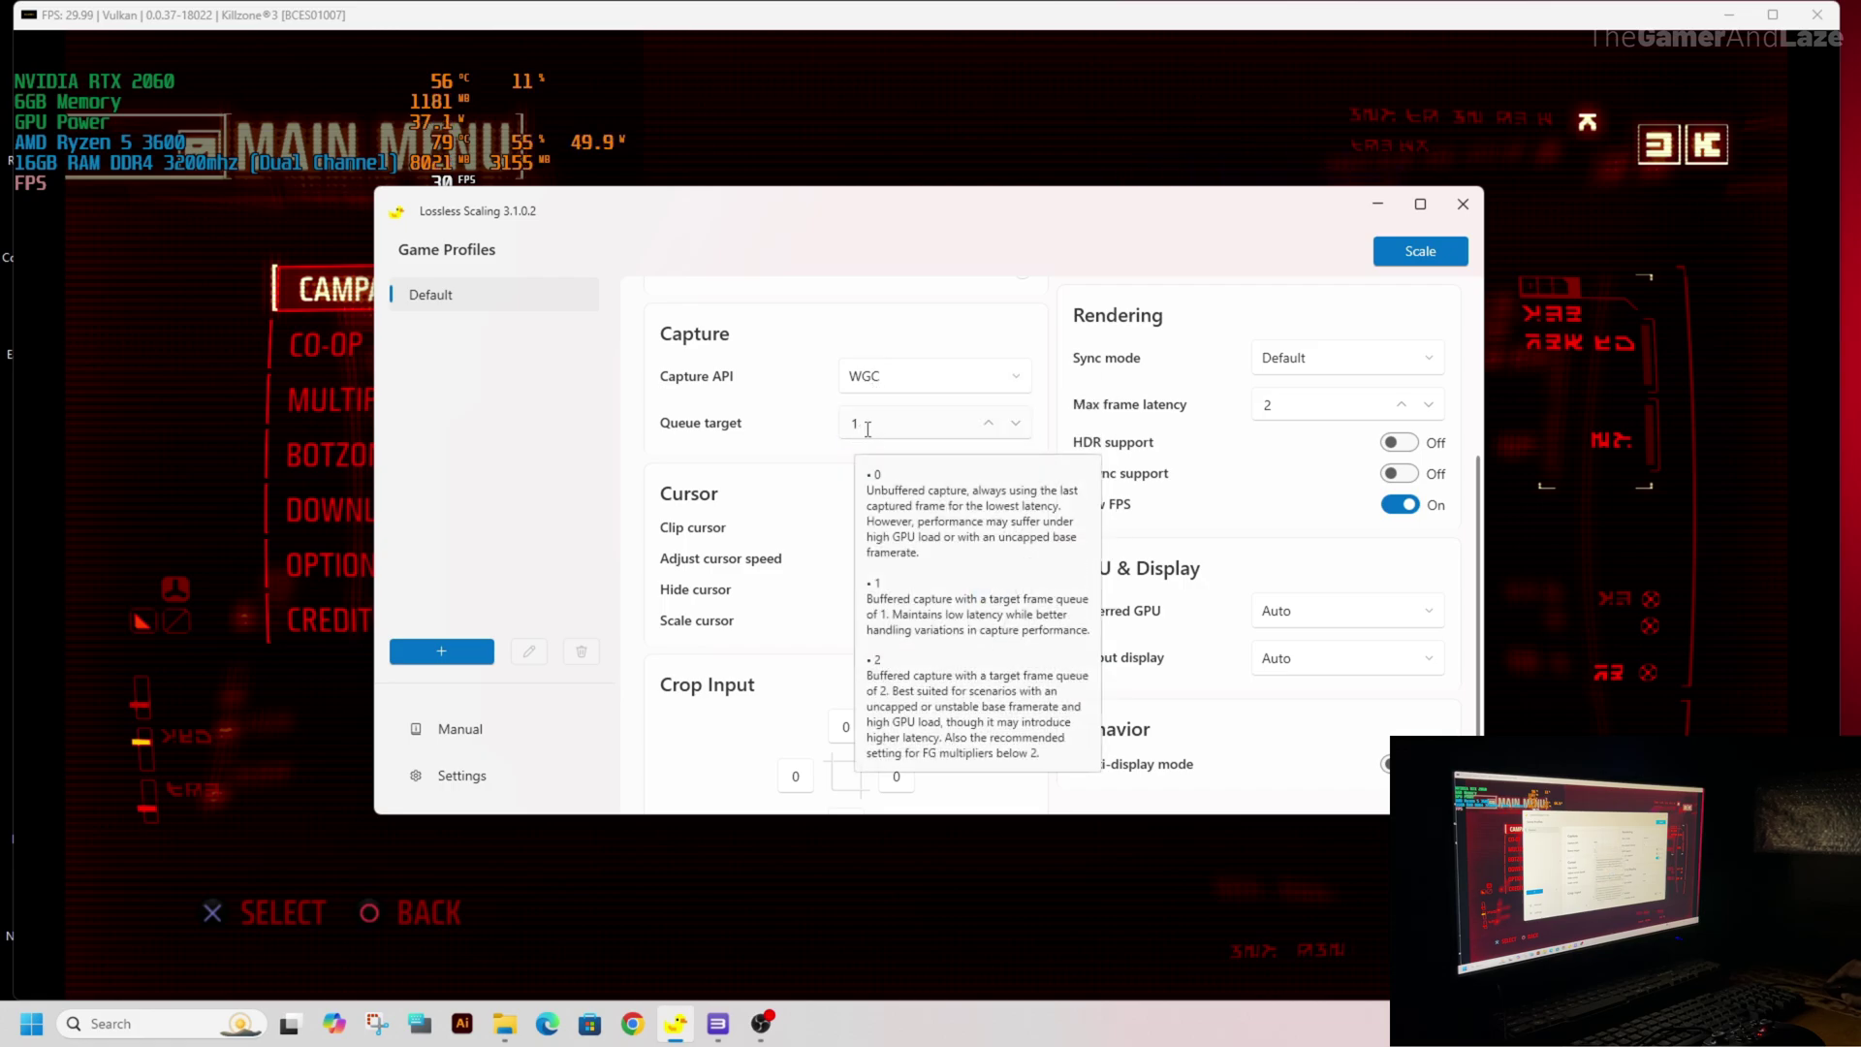
pyautogui.click(851, 426)
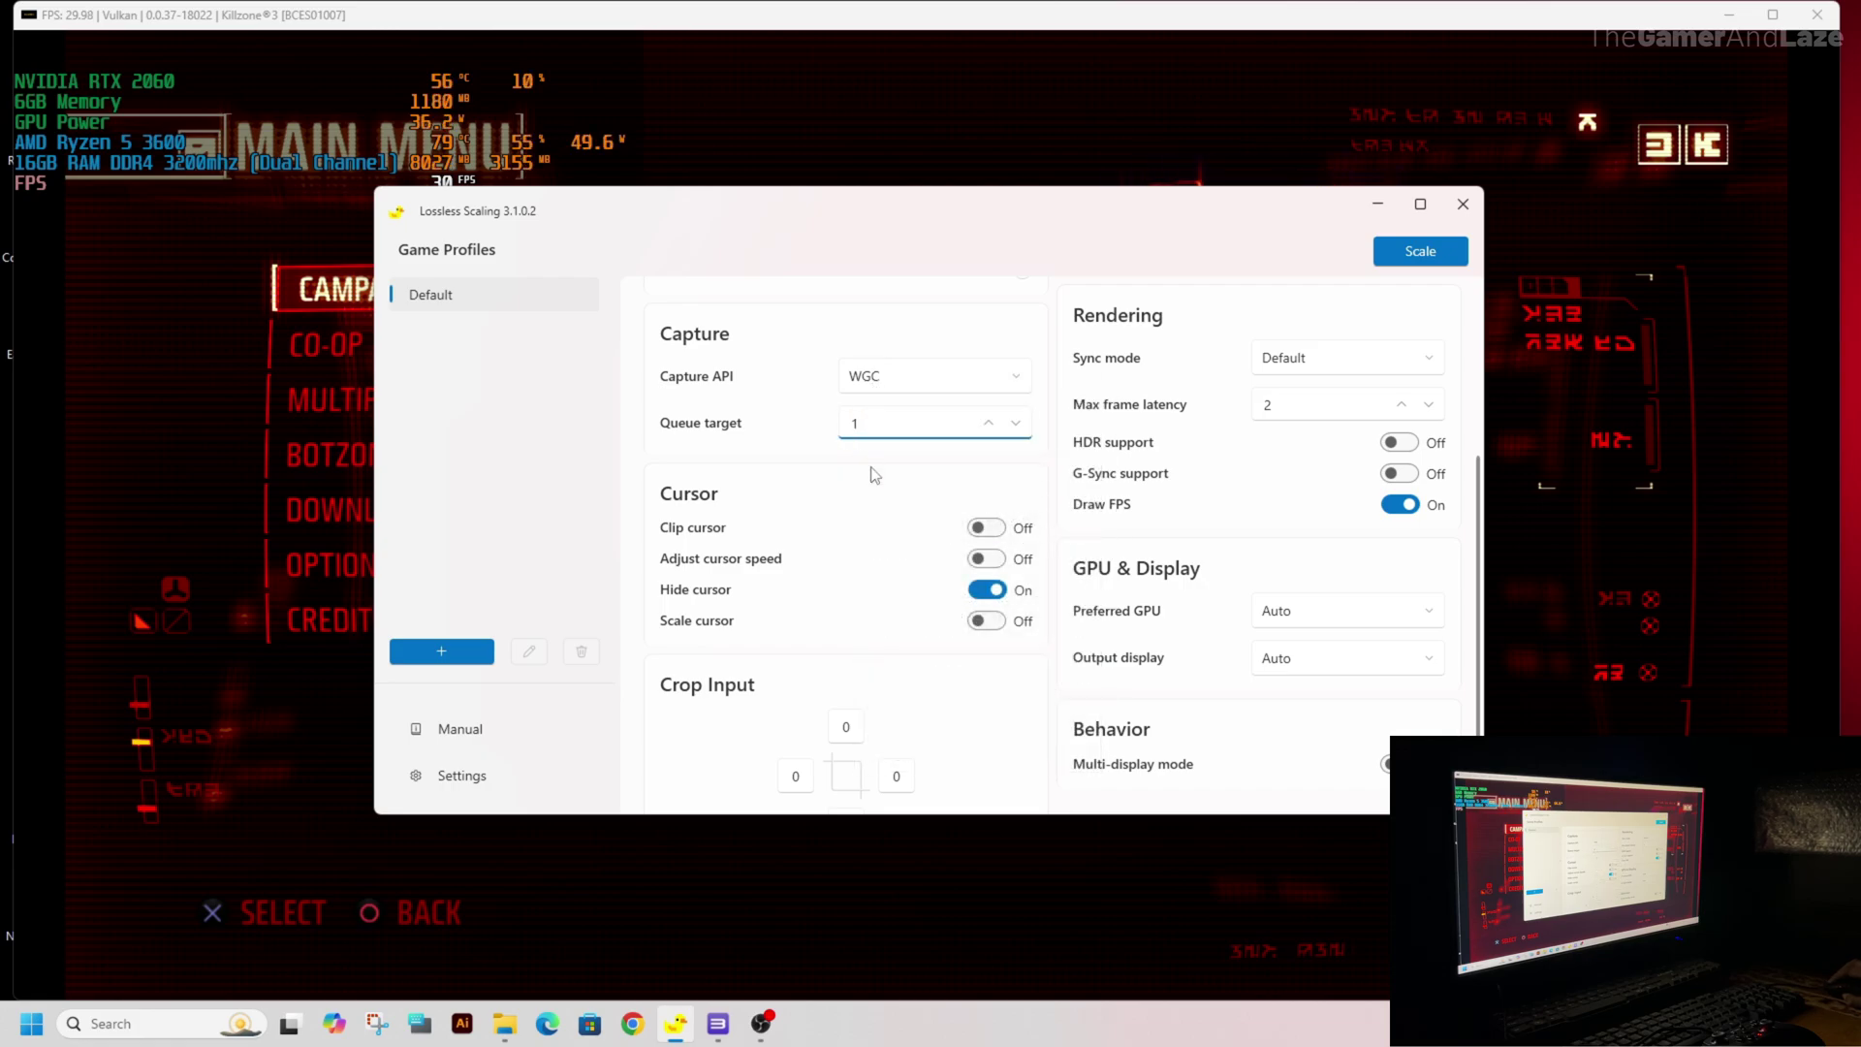
pyautogui.click(882, 475)
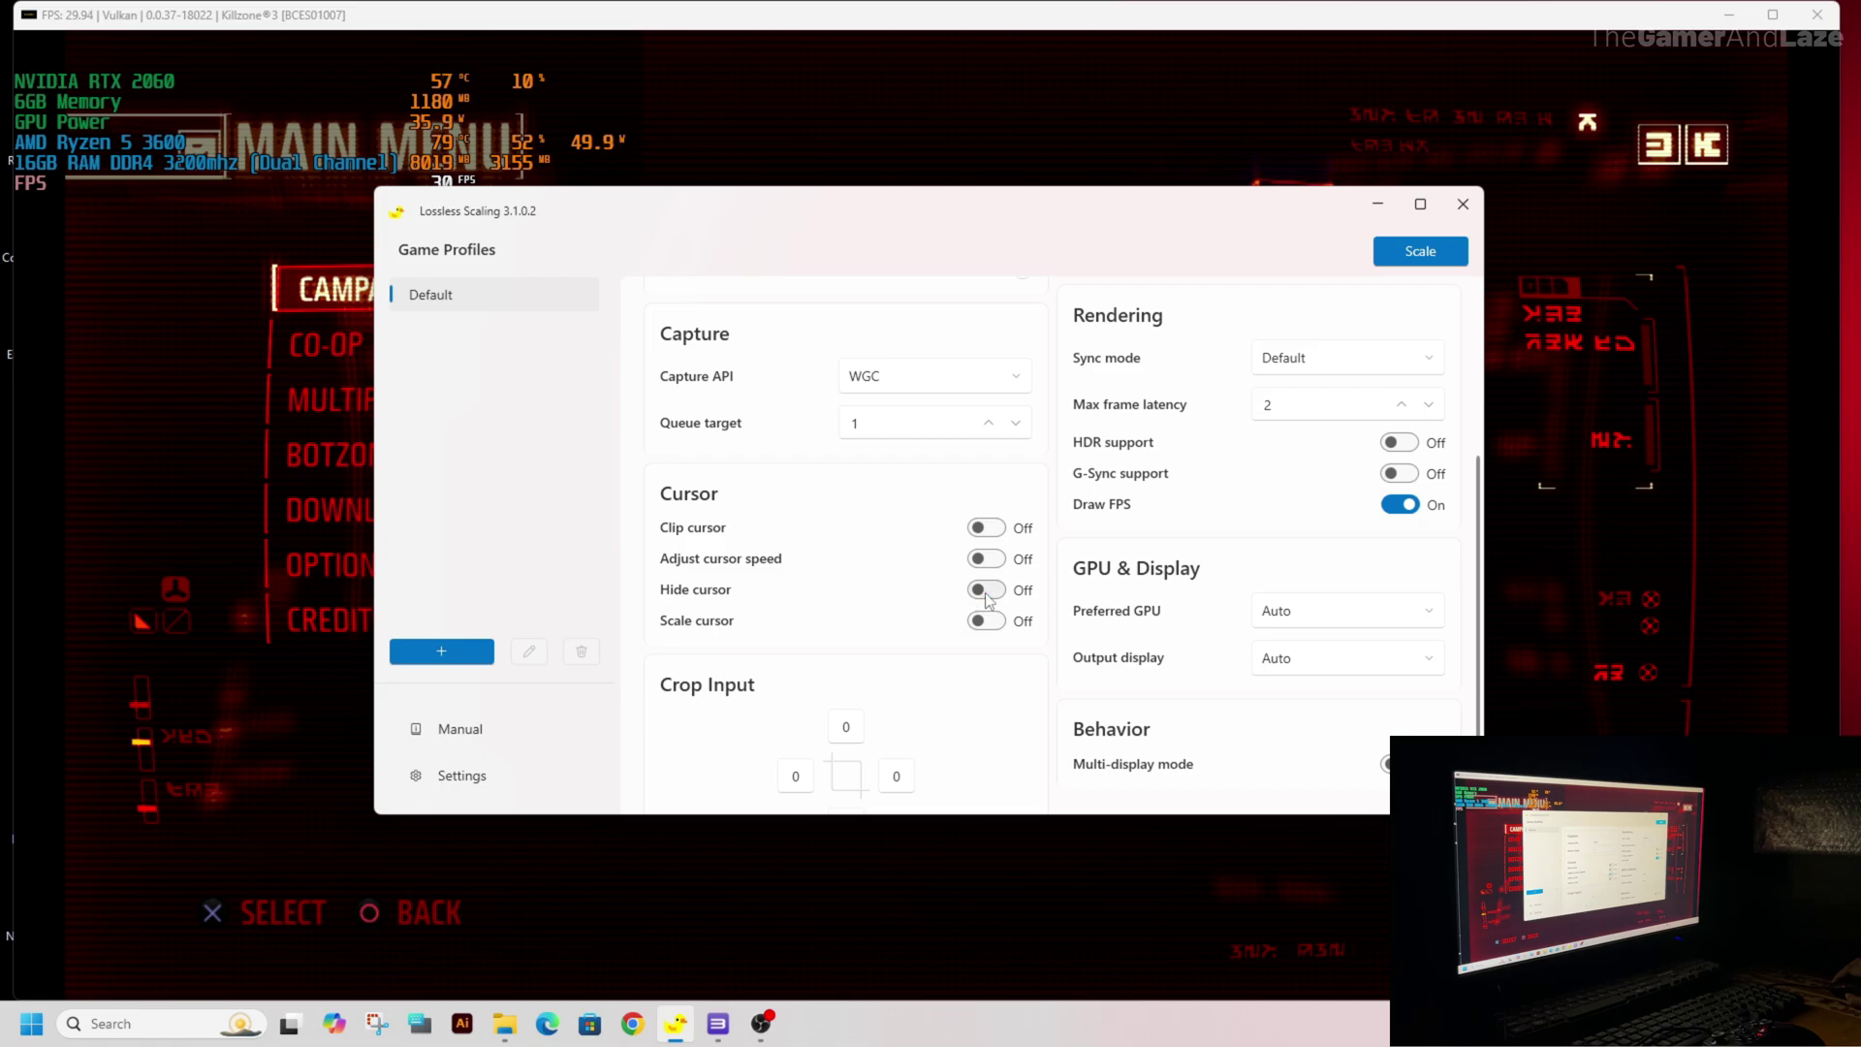
# - Keep the rendering sync mode at Default and the max frame latency at 2
pyautogui.click(1355, 369)
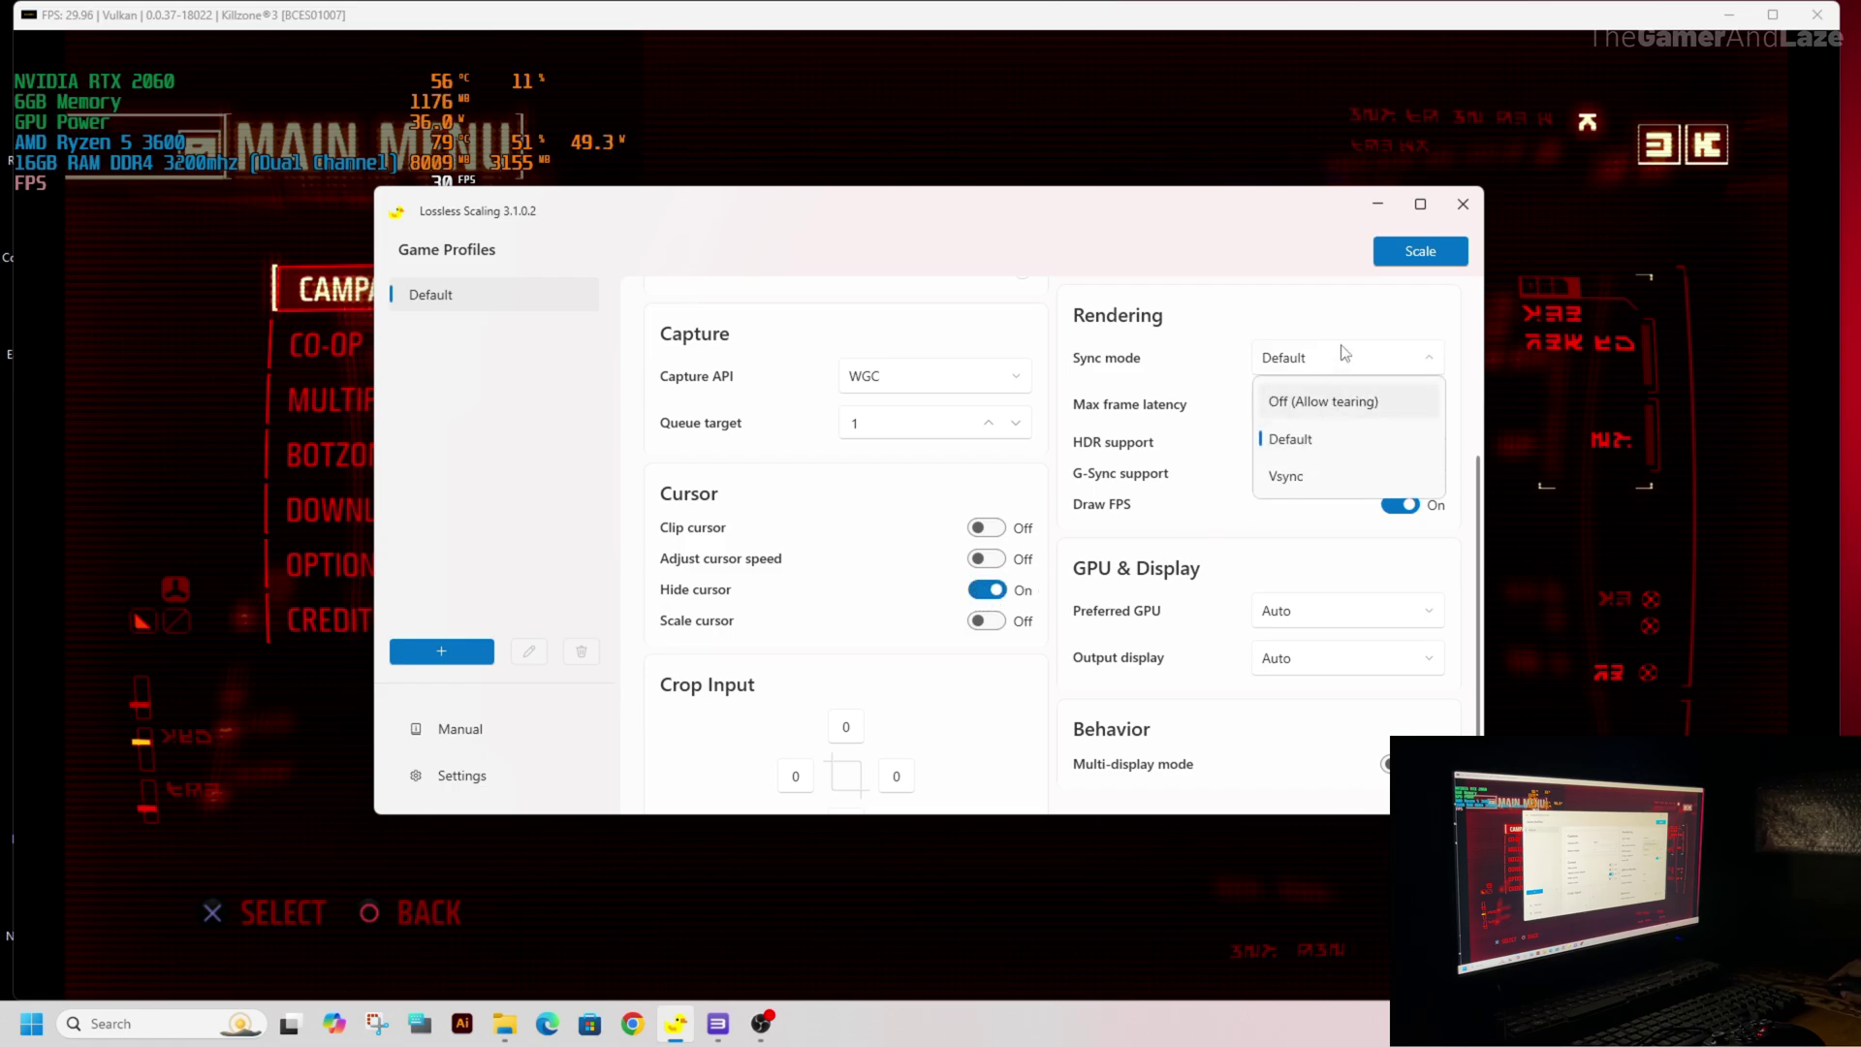
pyautogui.click(1344, 360)
pyautogui.click(1321, 412)
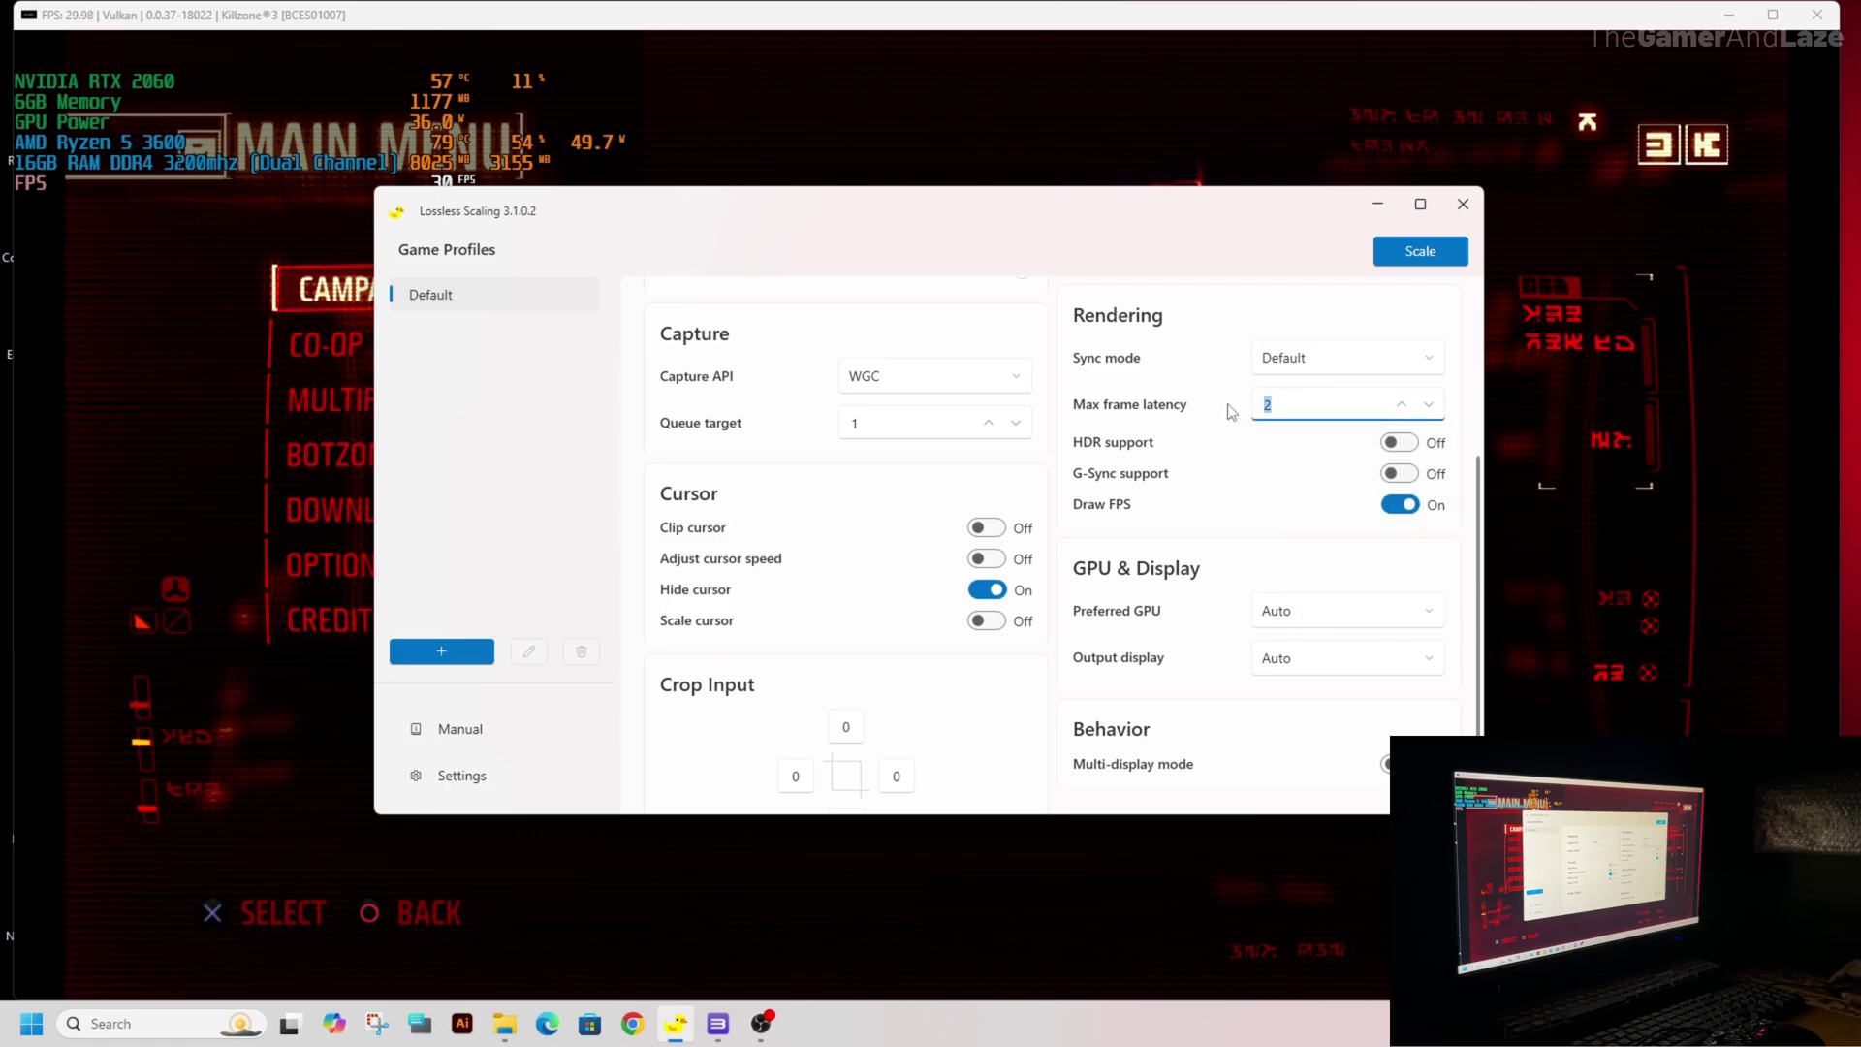
pyautogui.click(1352, 506)
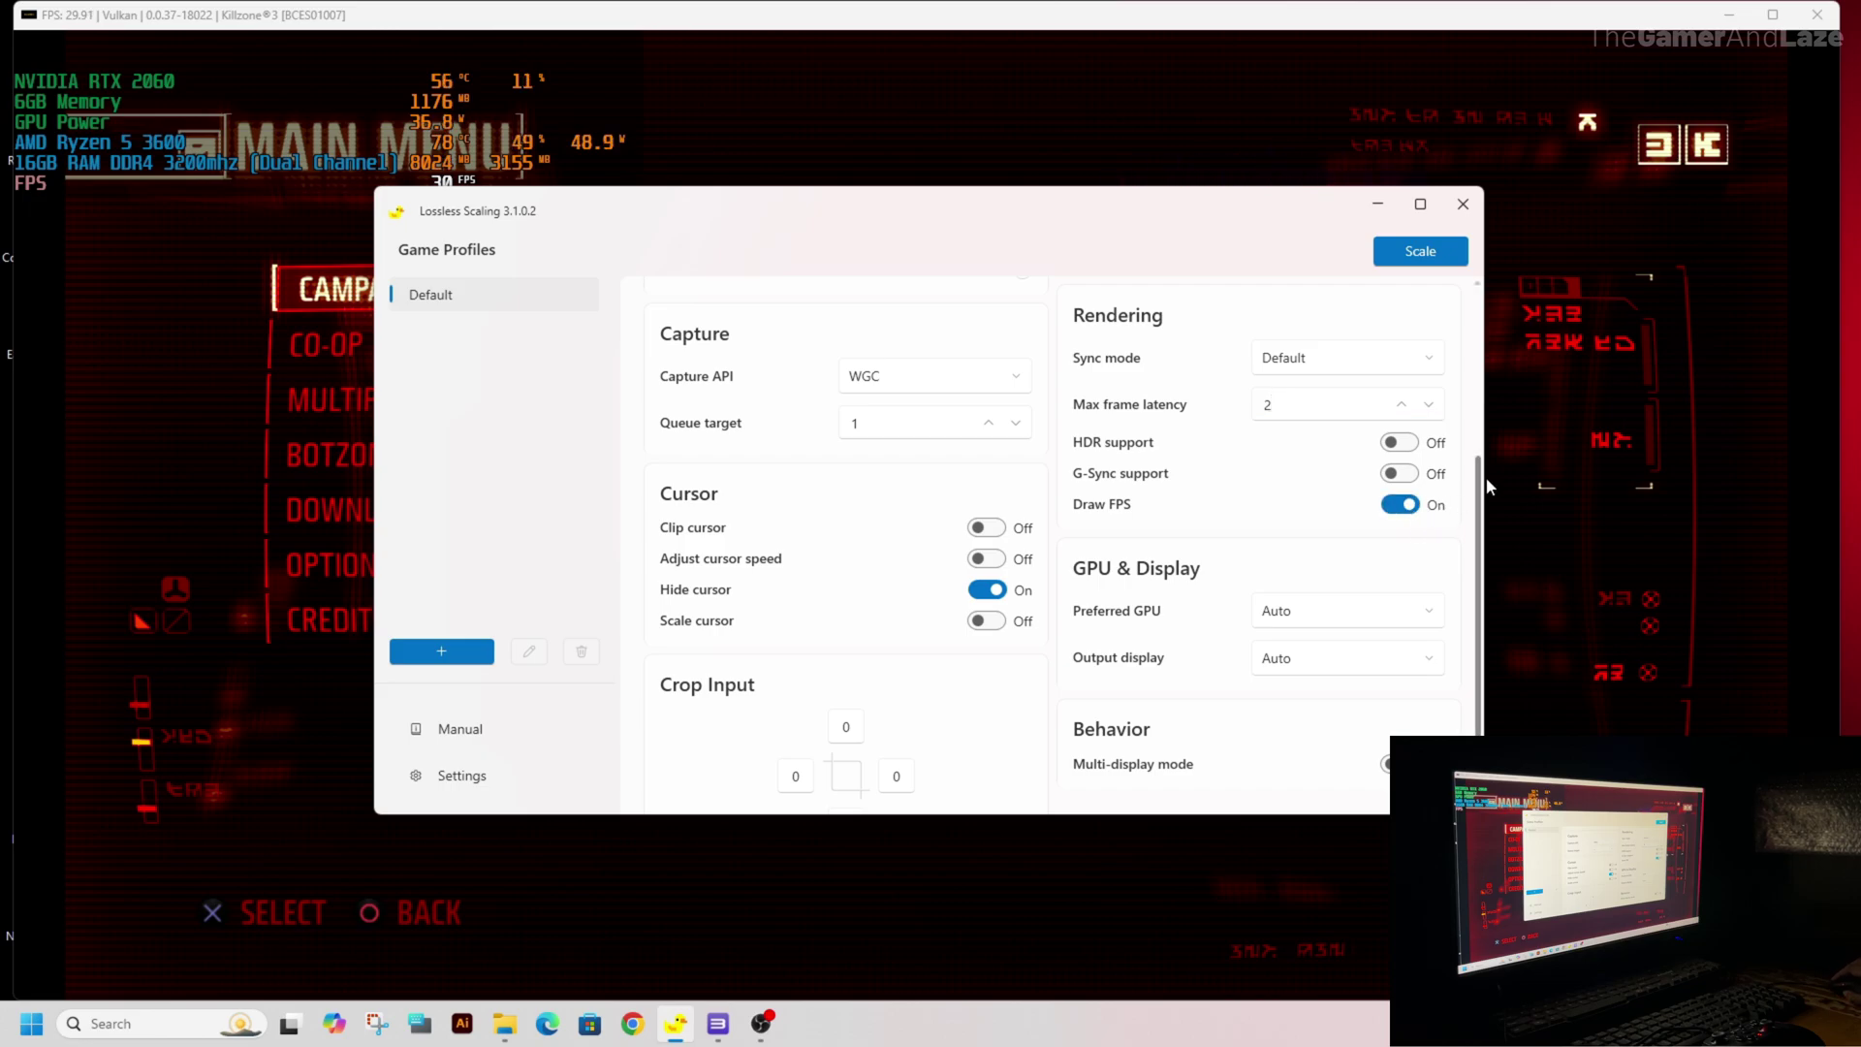
# - Keep the preferred GPU on Auto and start scaling the game
pyautogui.scroll(-1, 1394, 556)
pyautogui.click(1394, 556)
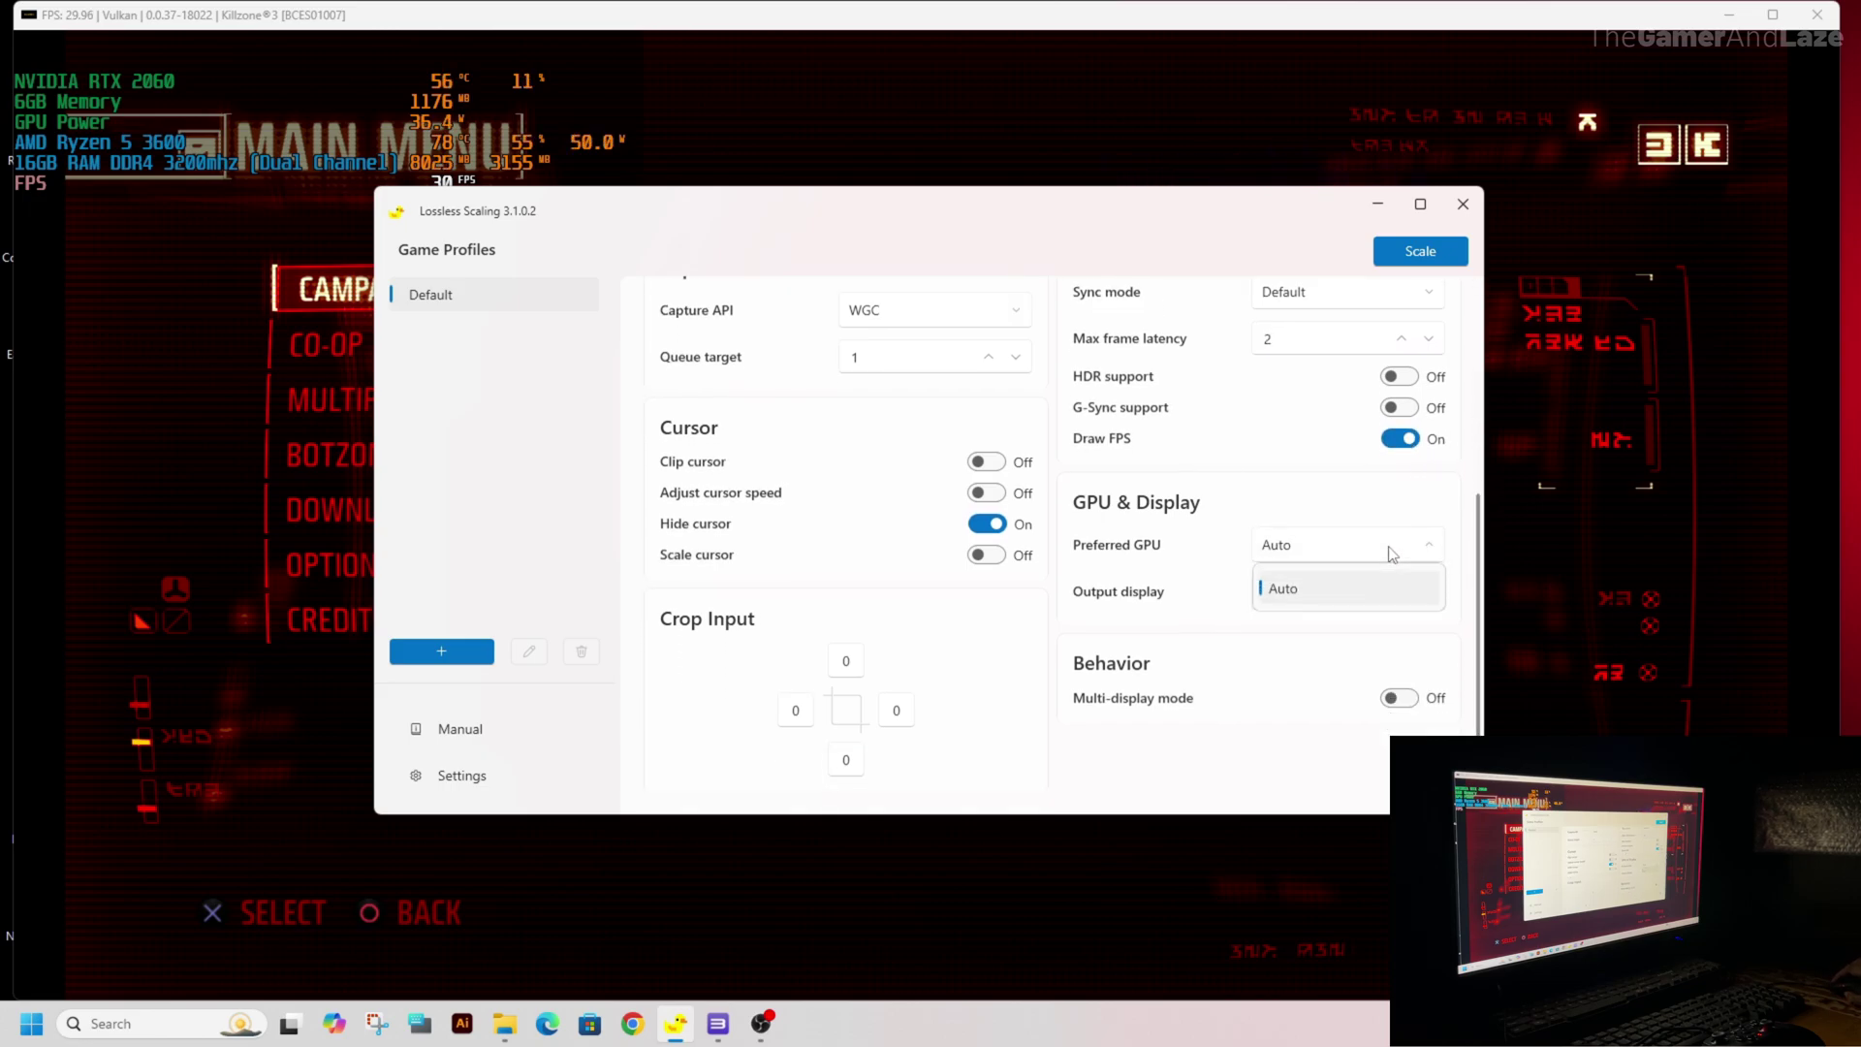
pyautogui.click(1394, 556)
pyautogui.click(1367, 589)
pyautogui.click(1367, 589)
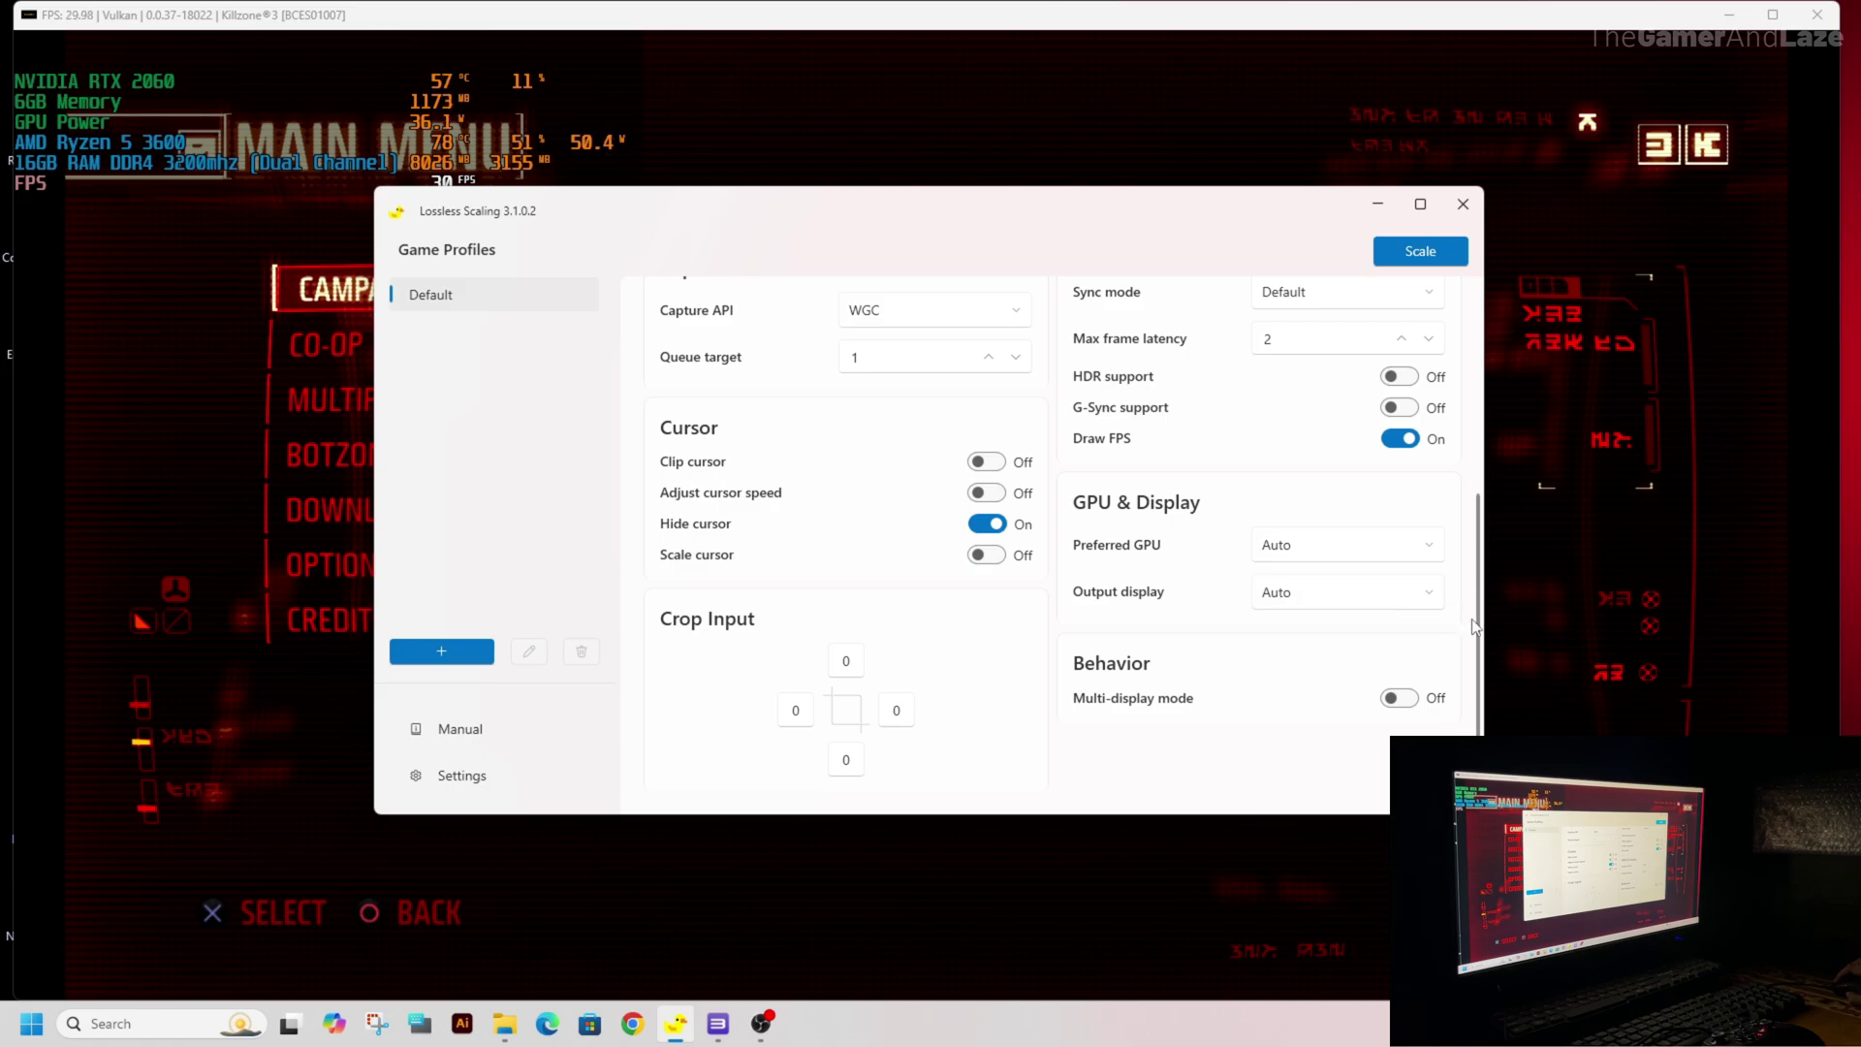
pyautogui.moveTo(1477, 567); pyautogui.dragTo(1489, 351)
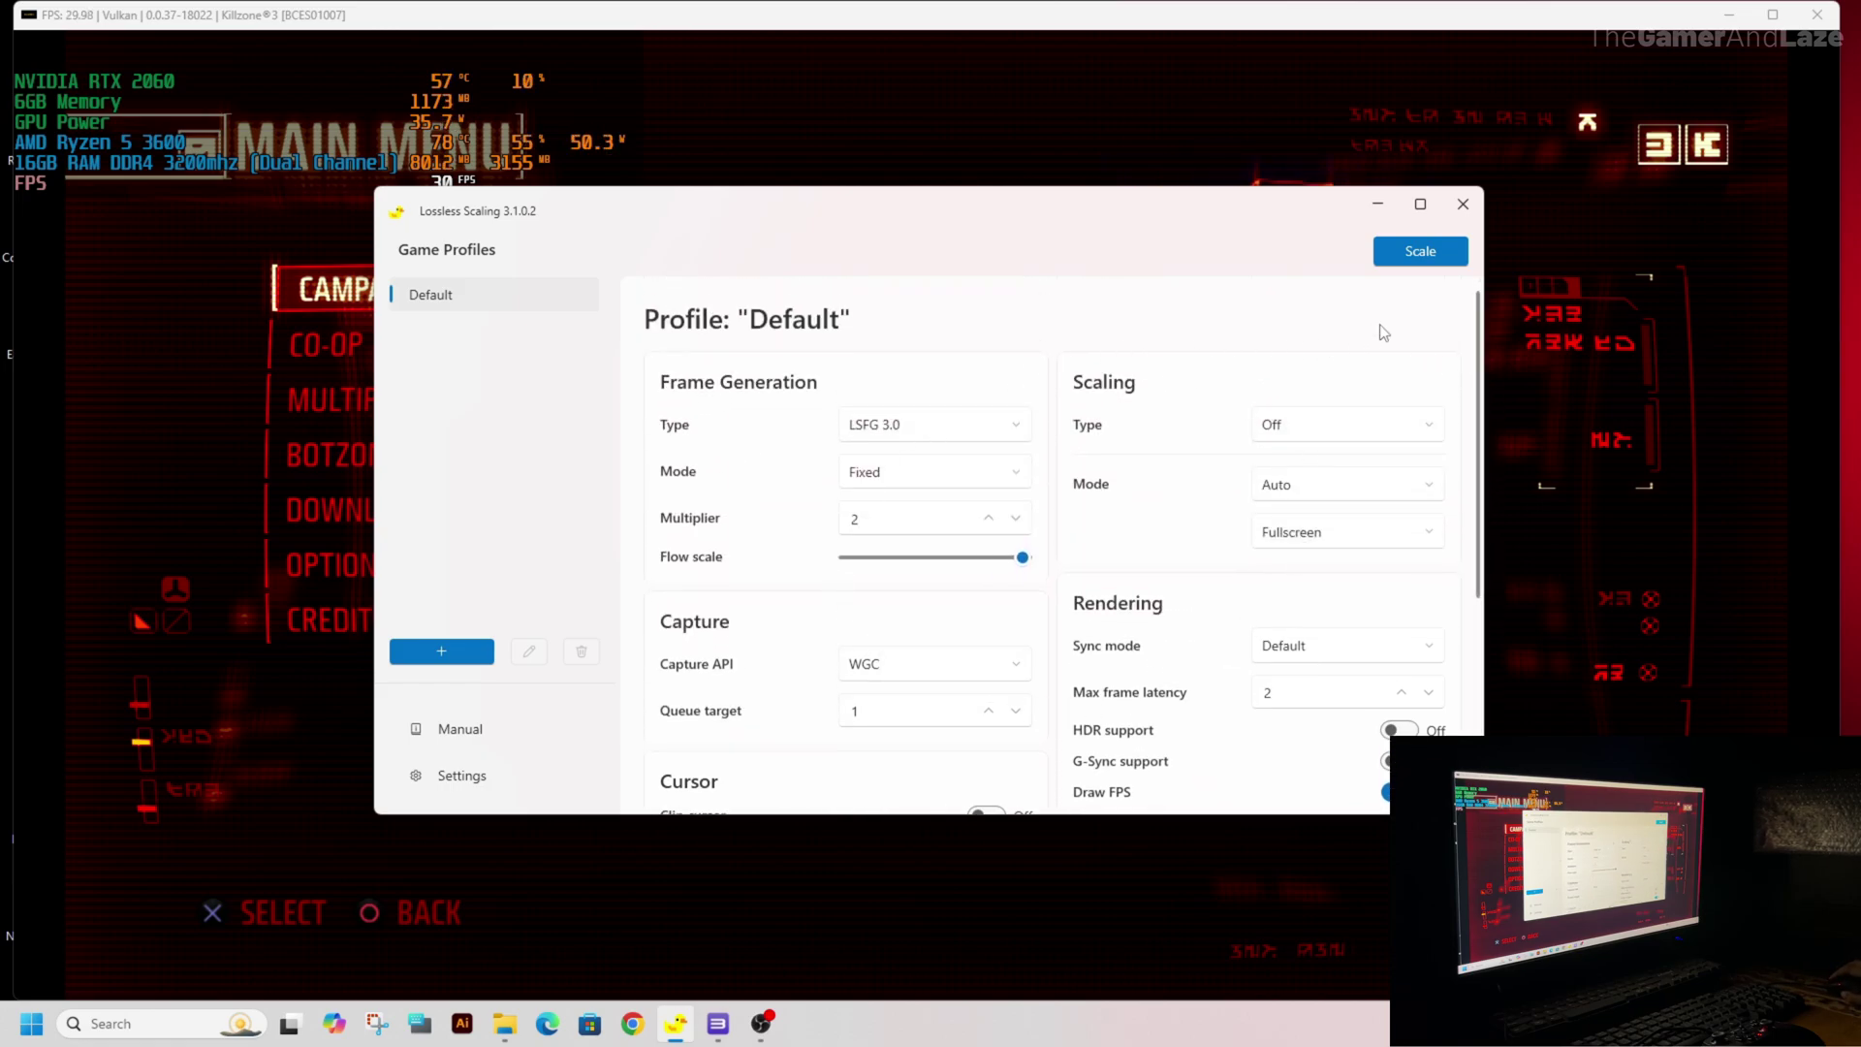
pyautogui.click(1420, 251)
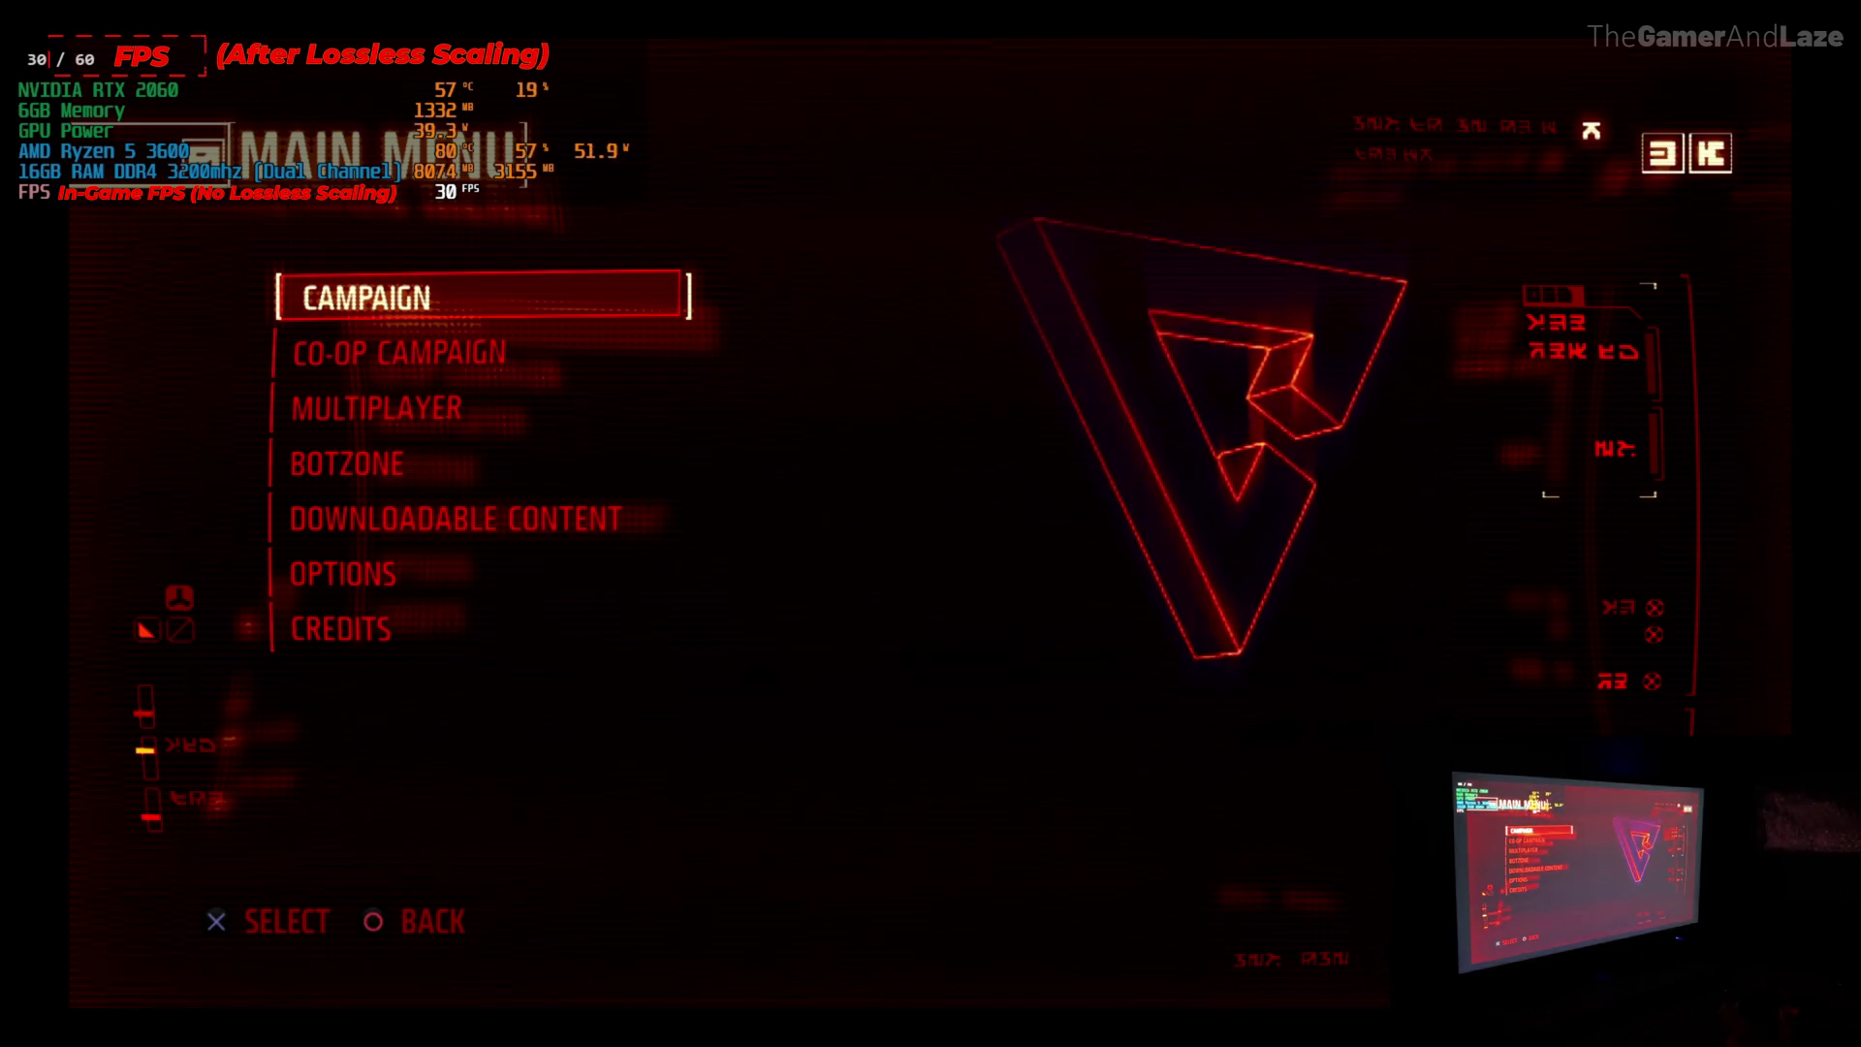
# - Open the game's display settings from its options
pyautogui.press('Down')
pyautogui.press('Down')
pyautogui.press('Down')
pyautogui.press('Down')
pyautogui.press('Down')
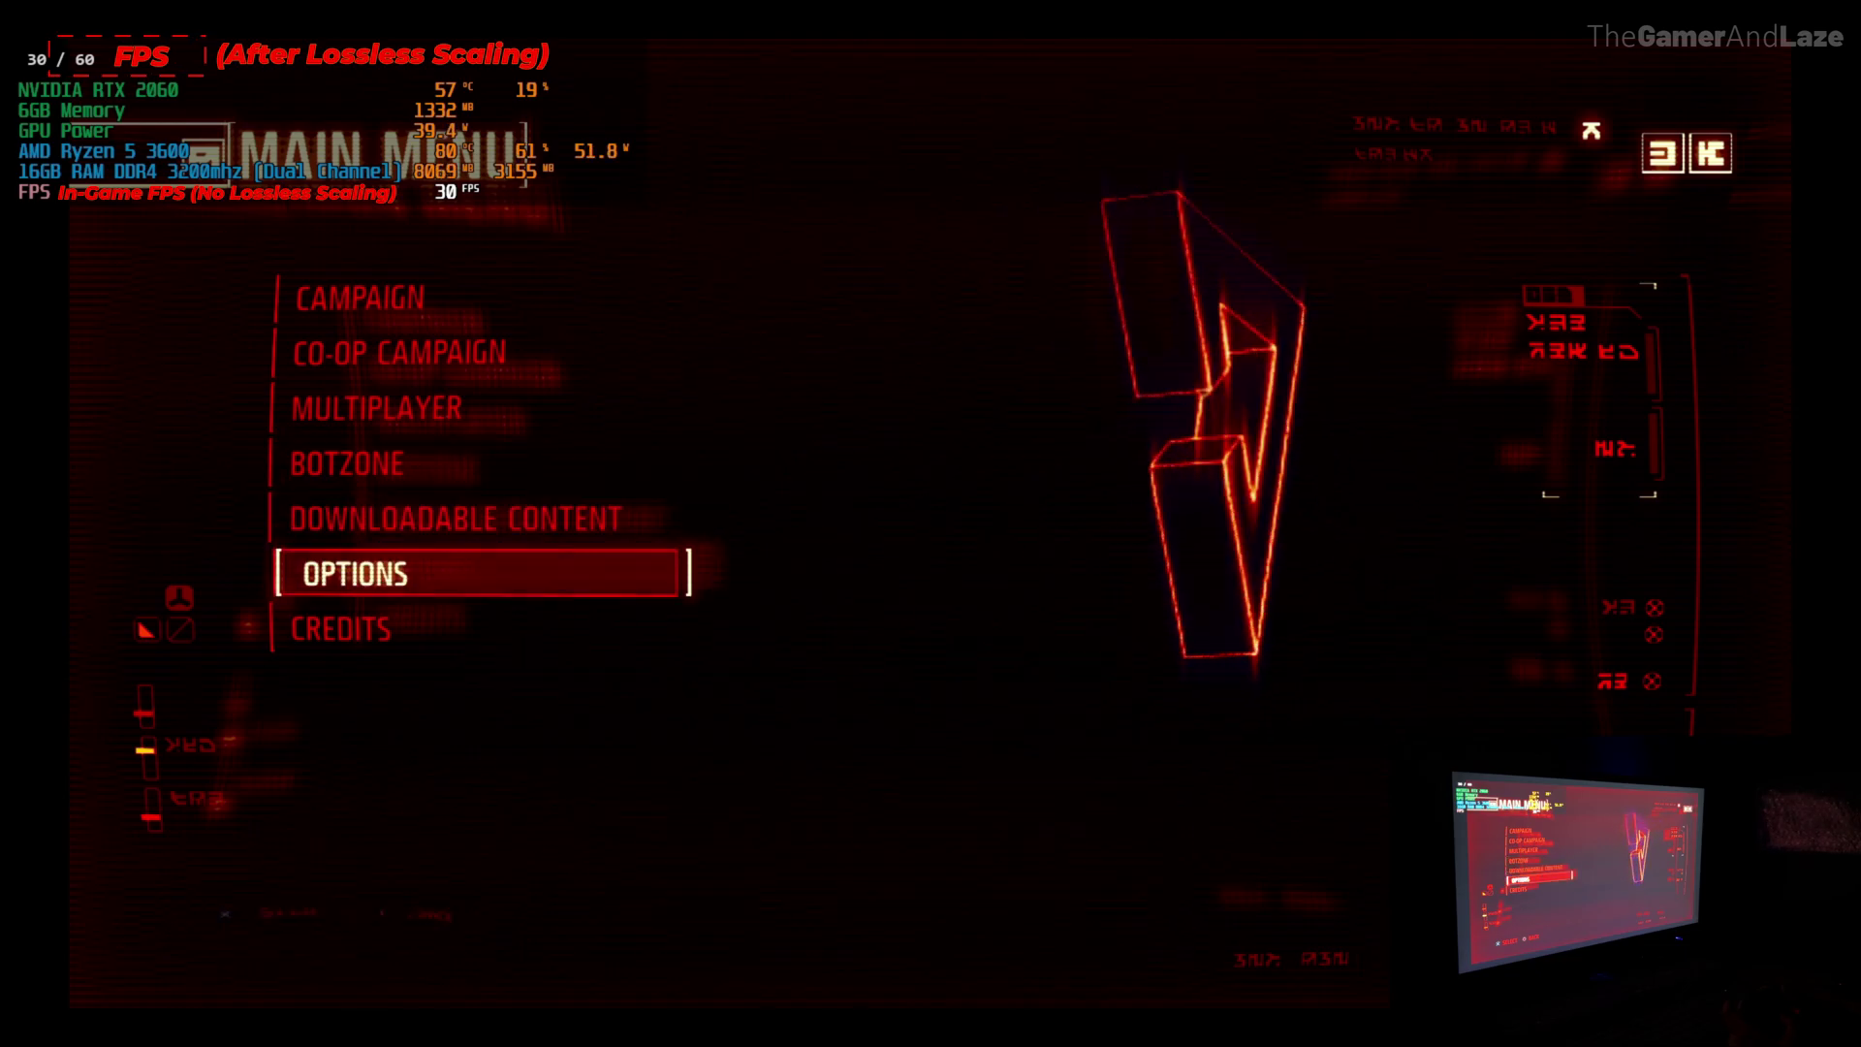
pyautogui.press('Return')
pyautogui.press('Down')
pyautogui.press('Return')
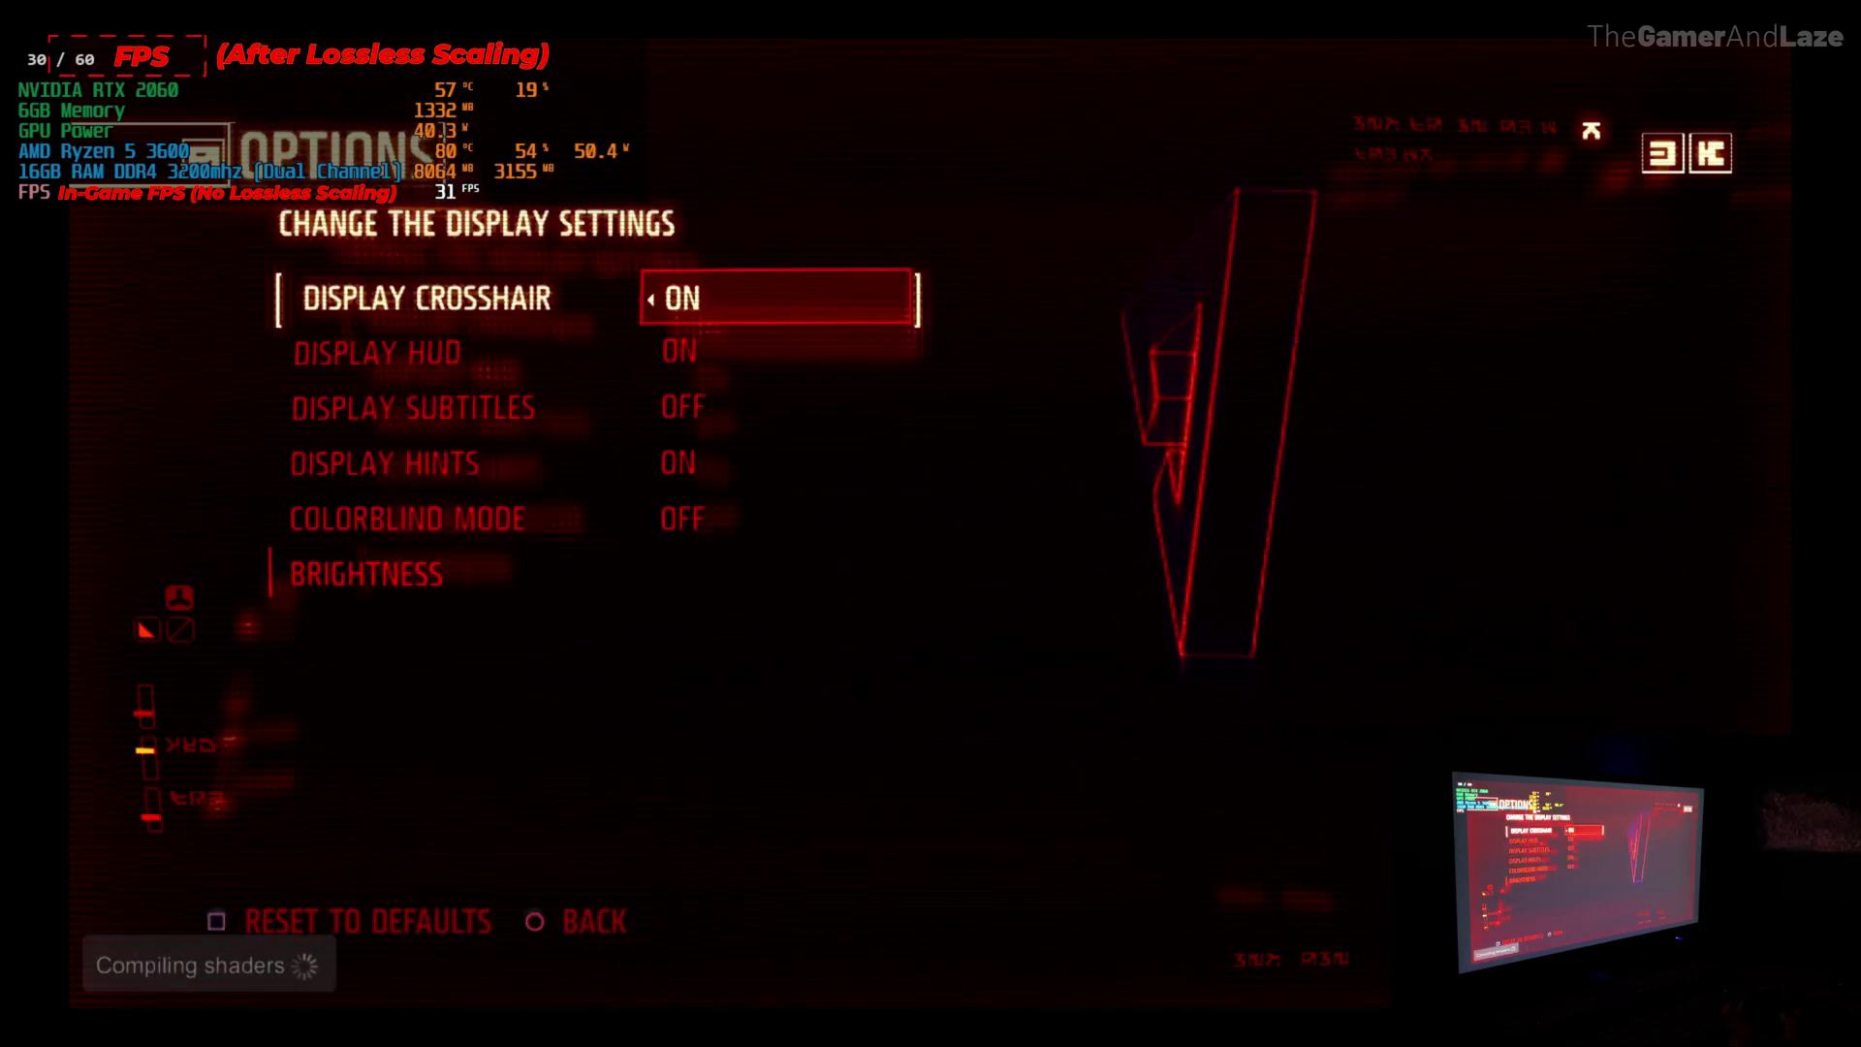
# - Turn on Display Subtitles and go back to the list of option categories
pyautogui.press('Down')
pyautogui.press('Down')
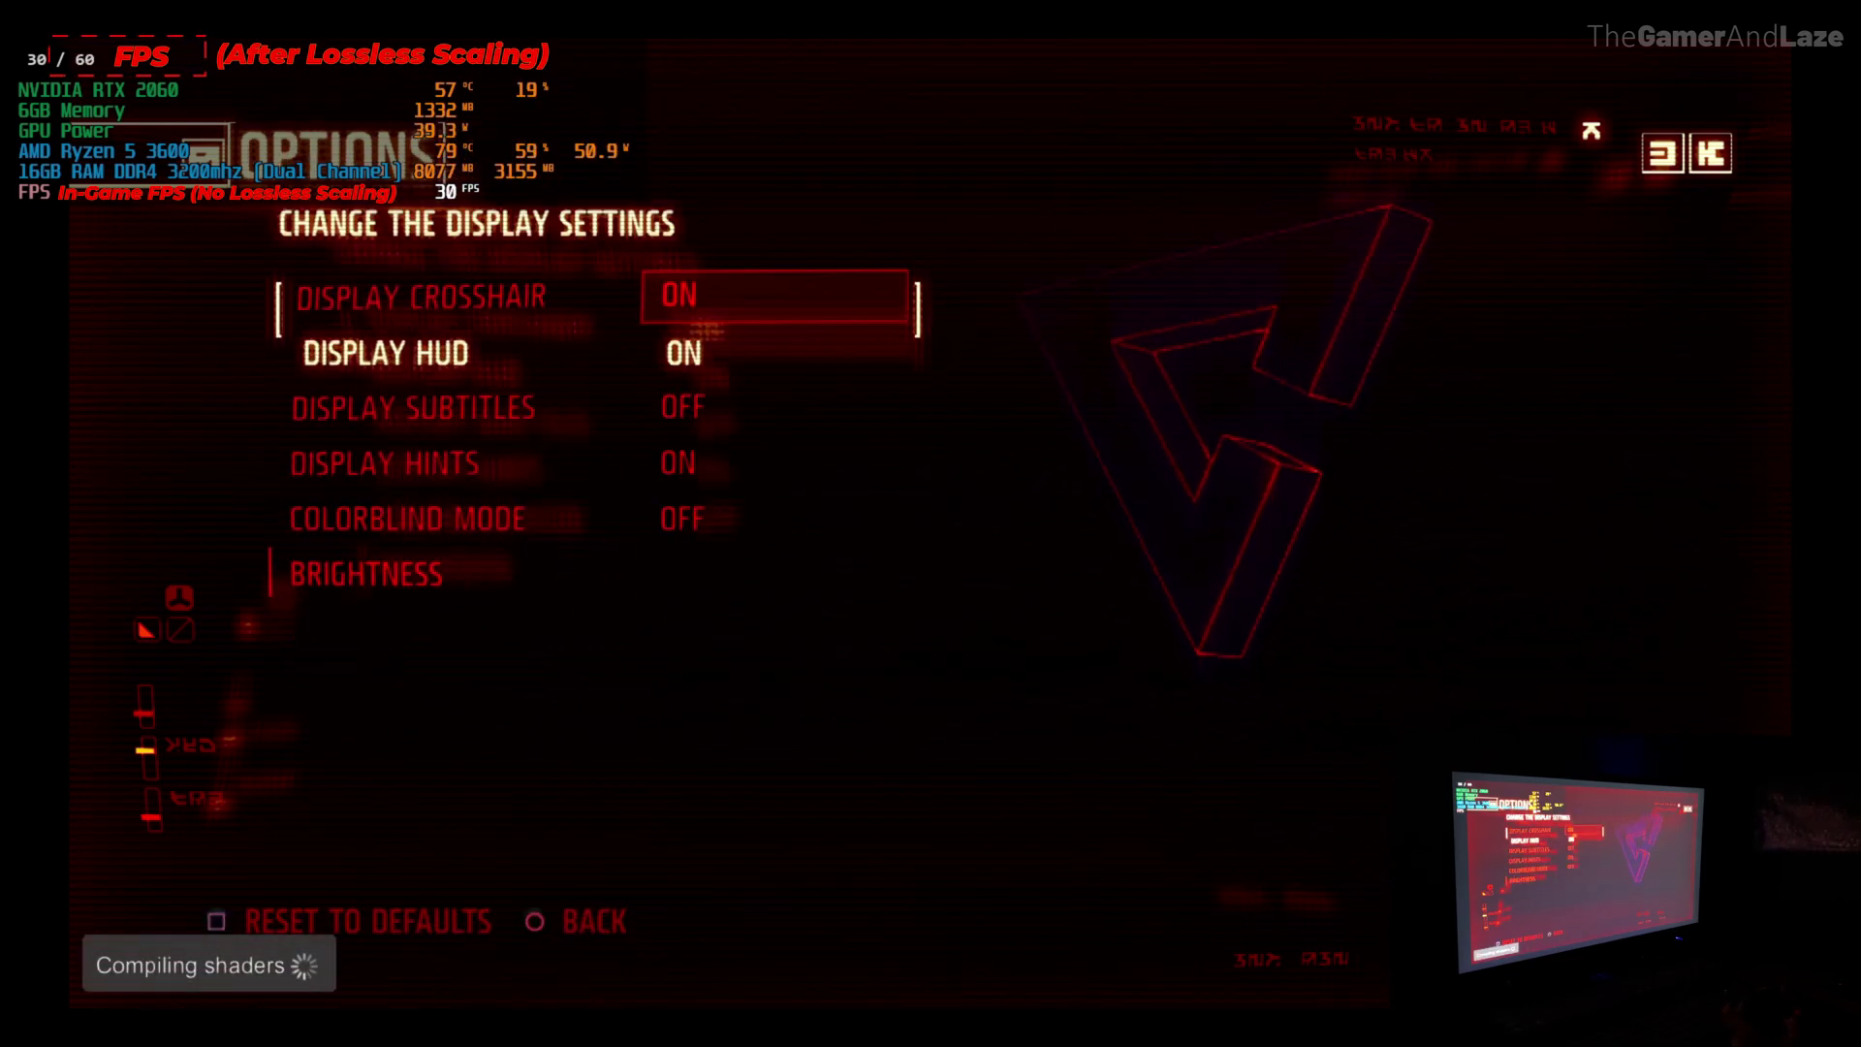
pyautogui.press('Right')
pyautogui.press('Down')
pyautogui.press('Down')
pyautogui.press('Down')
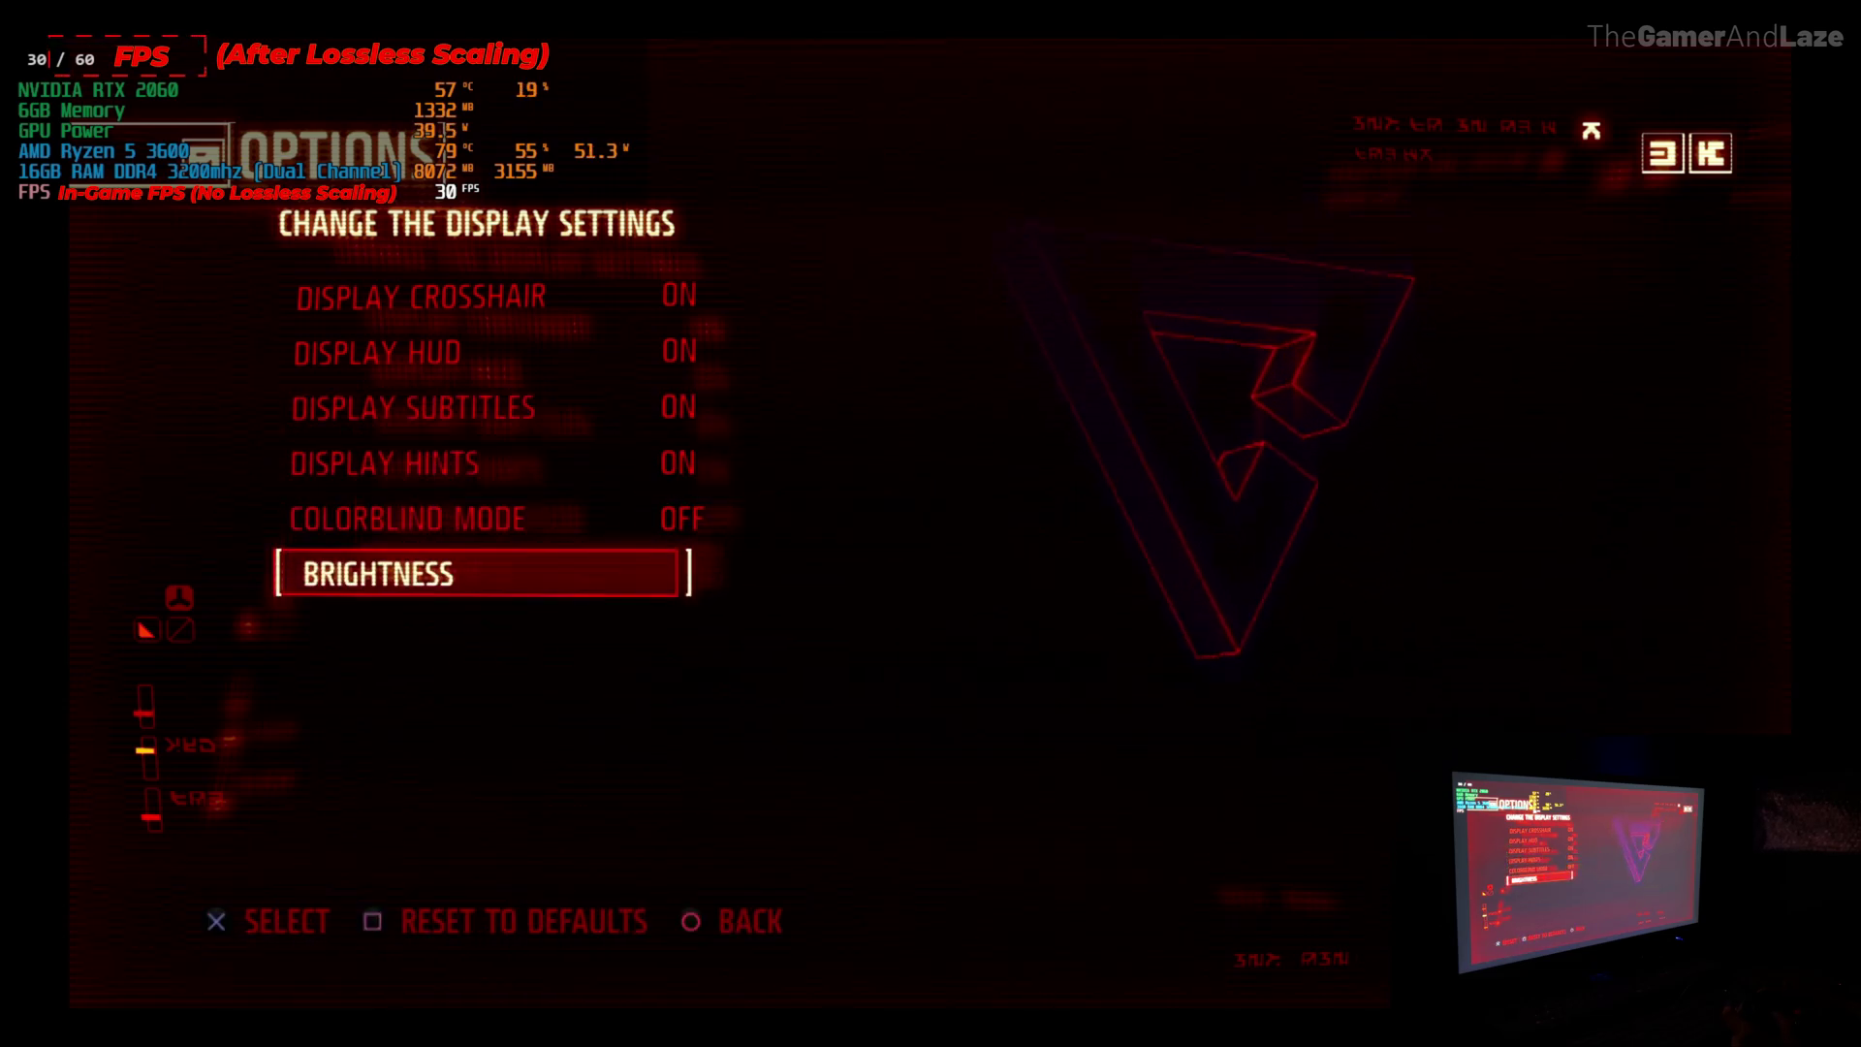
pyautogui.press('Escape')
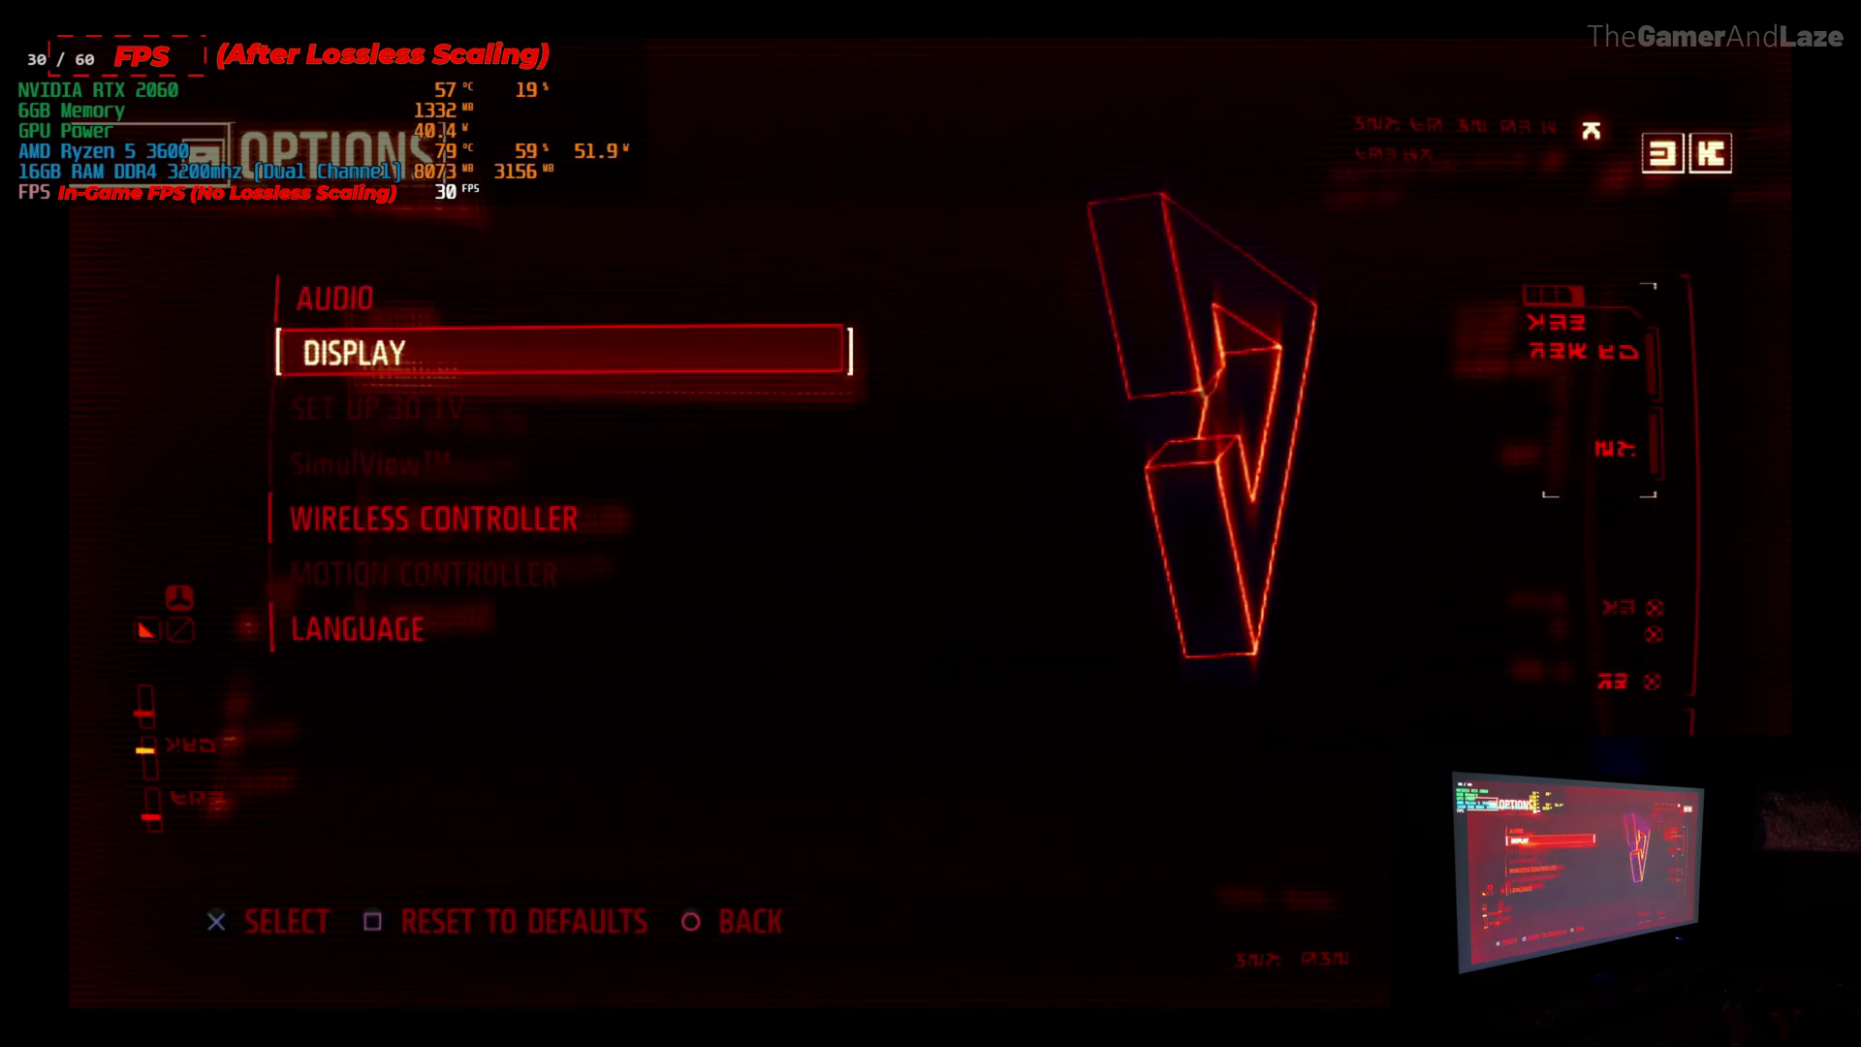
# - Check the game's audio volume settings and return to the main menu
pyautogui.press('Up')
pyautogui.press('Return')
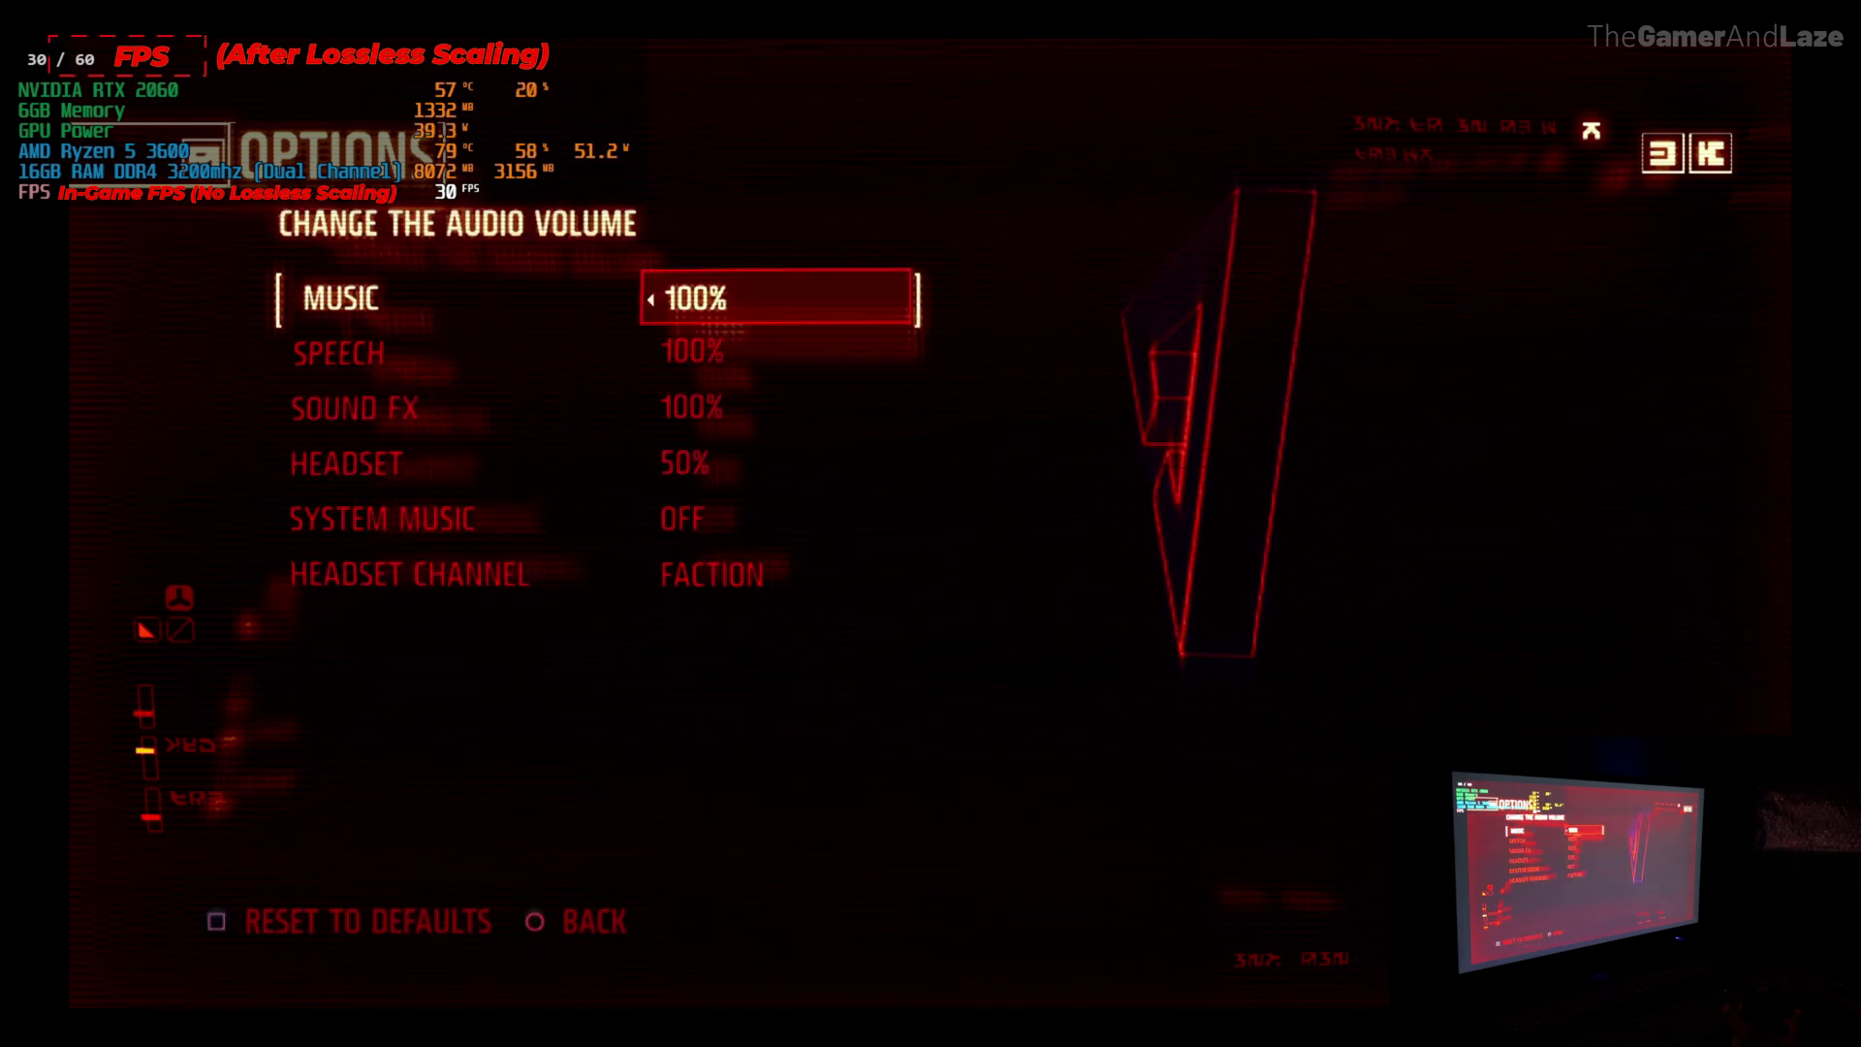
pyautogui.press('Escape')
pyautogui.press('Escape')
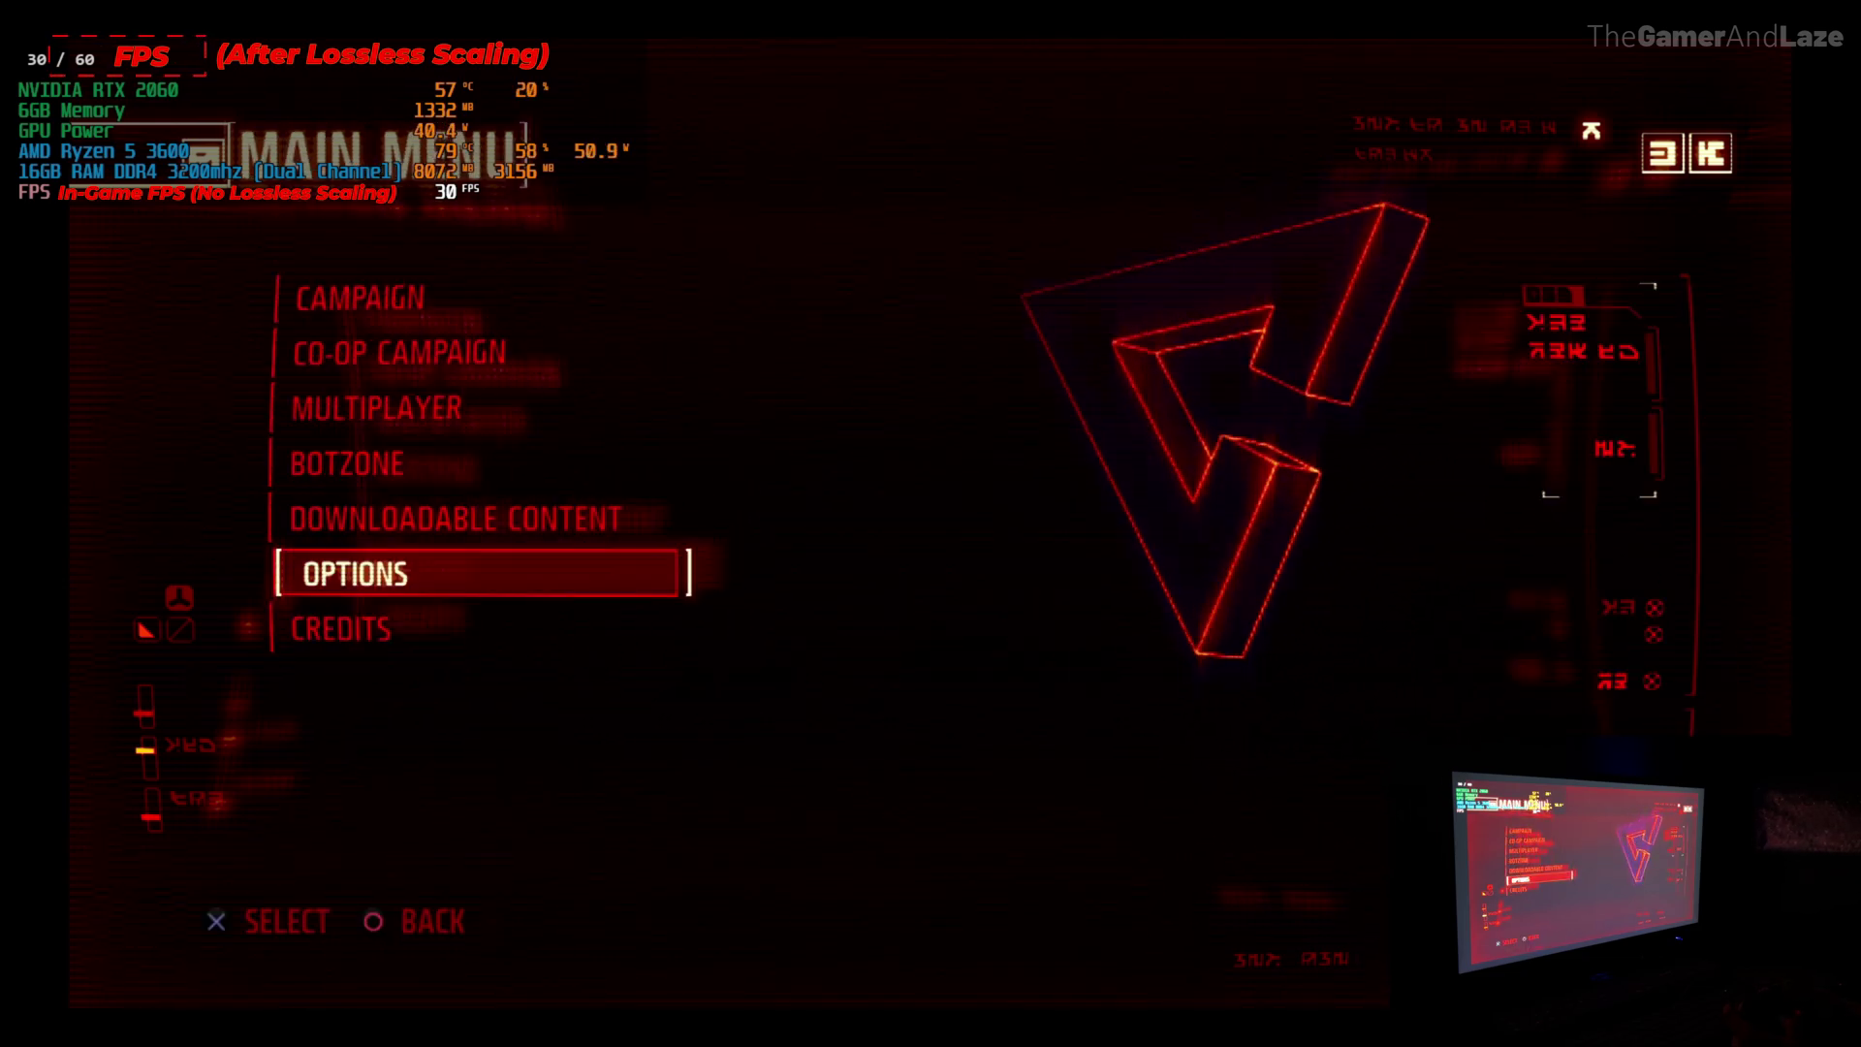
# - Continue the campaign from where it was last played
pyautogui.press('Up')
pyautogui.press('Up')
pyautogui.press('Up')
pyautogui.press('Up')
pyautogui.press('Up')
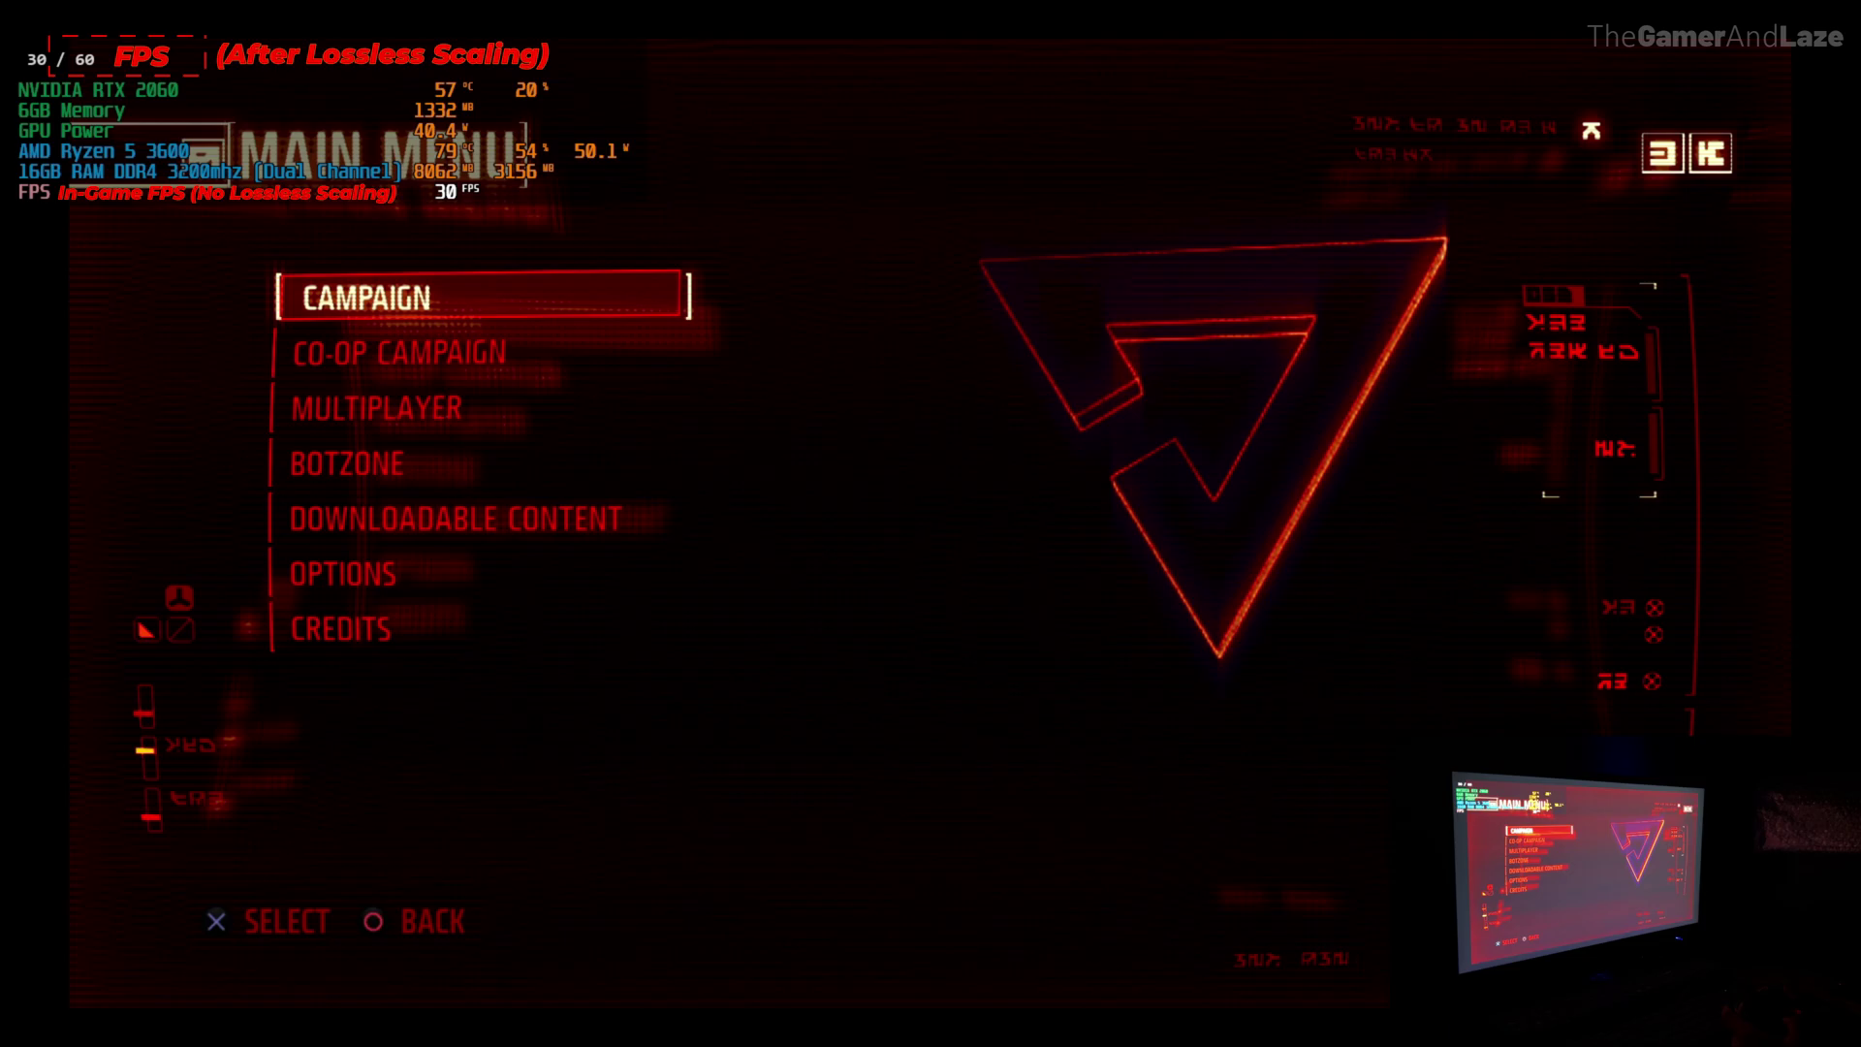
pyautogui.press('Return')
pyautogui.press('Return')
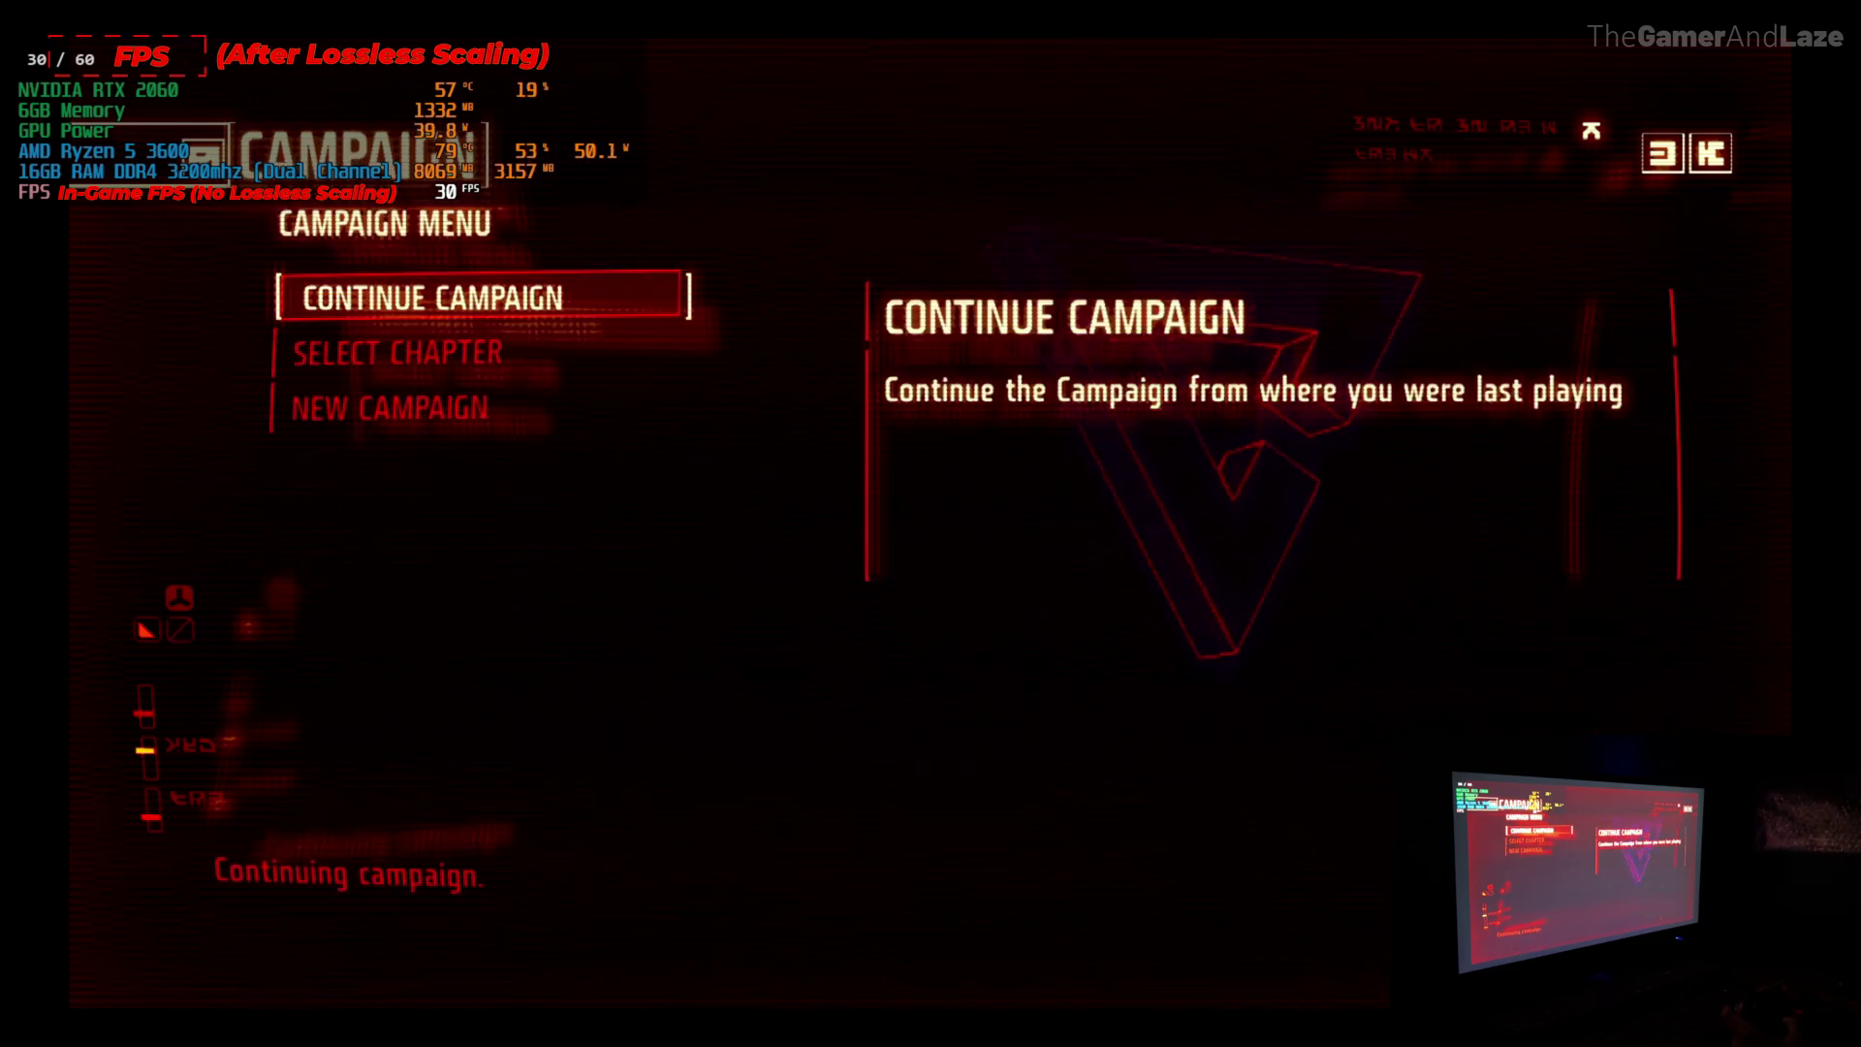